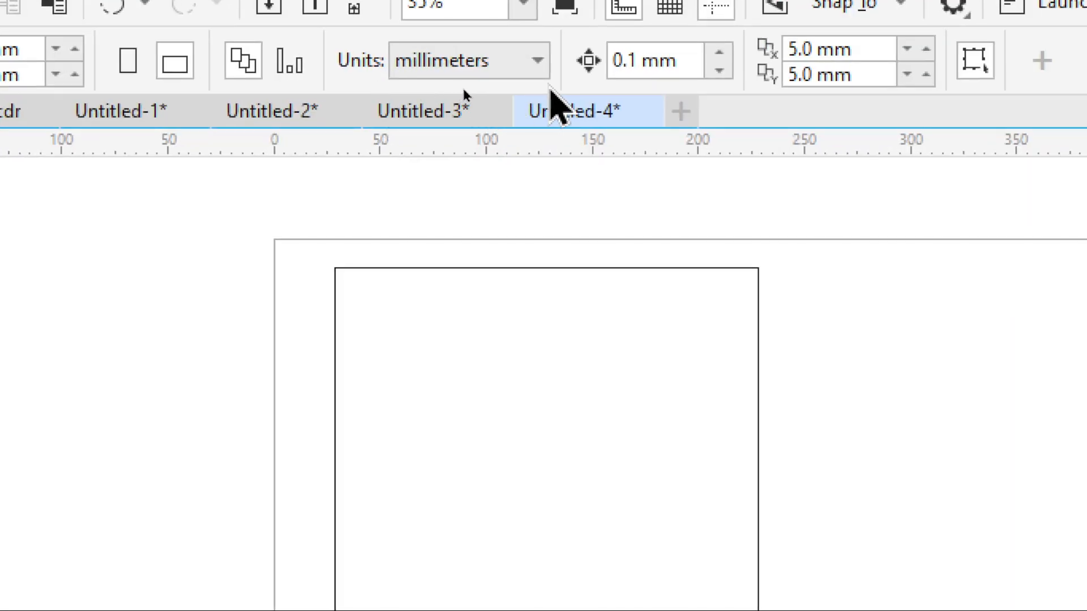
Step: Set the drawing units to inches and resize the rectangle to 7.5 inches wide by 9.5 inches high
click(536, 60)
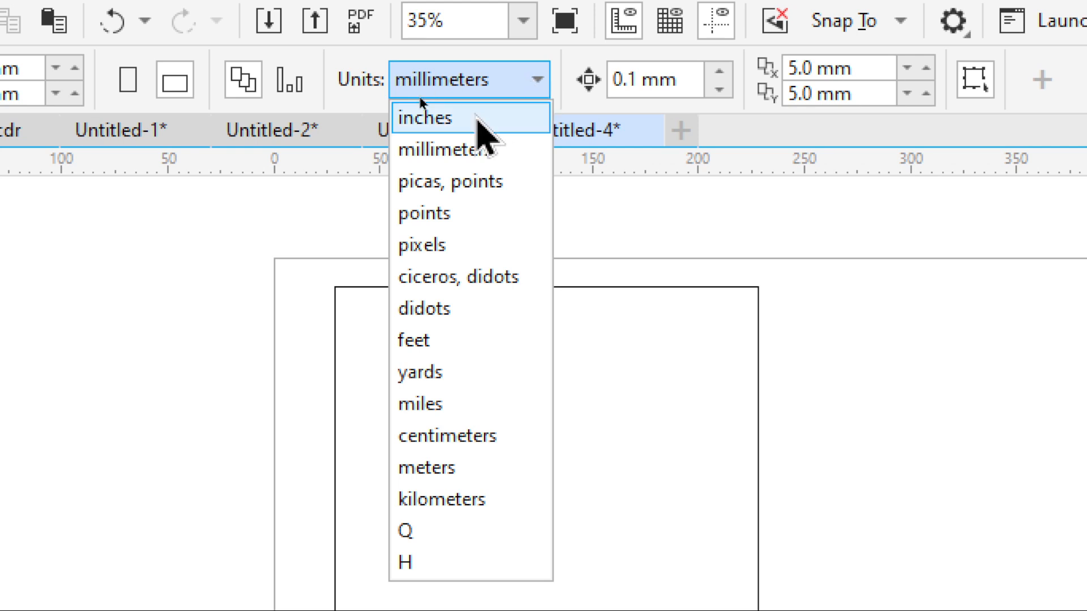
click(462, 124)
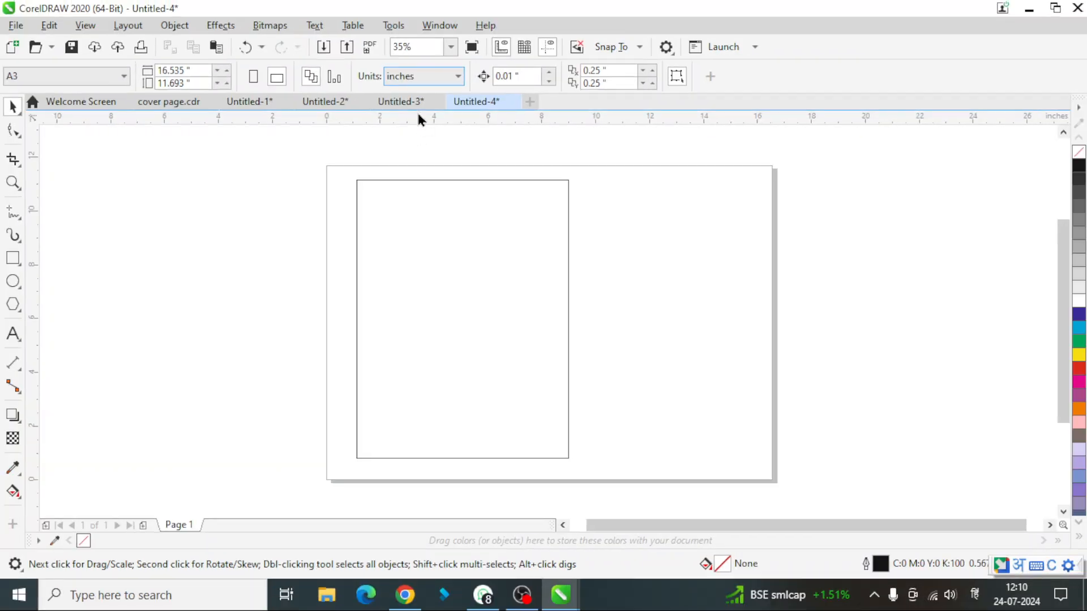
click(403, 259)
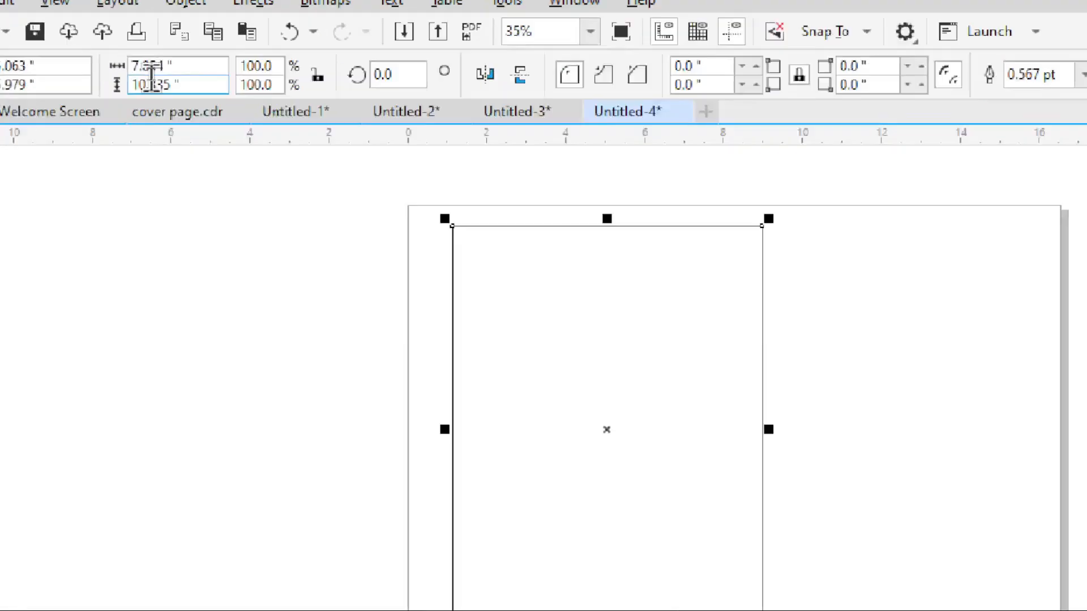
click(151, 71)
double_click(151, 71)
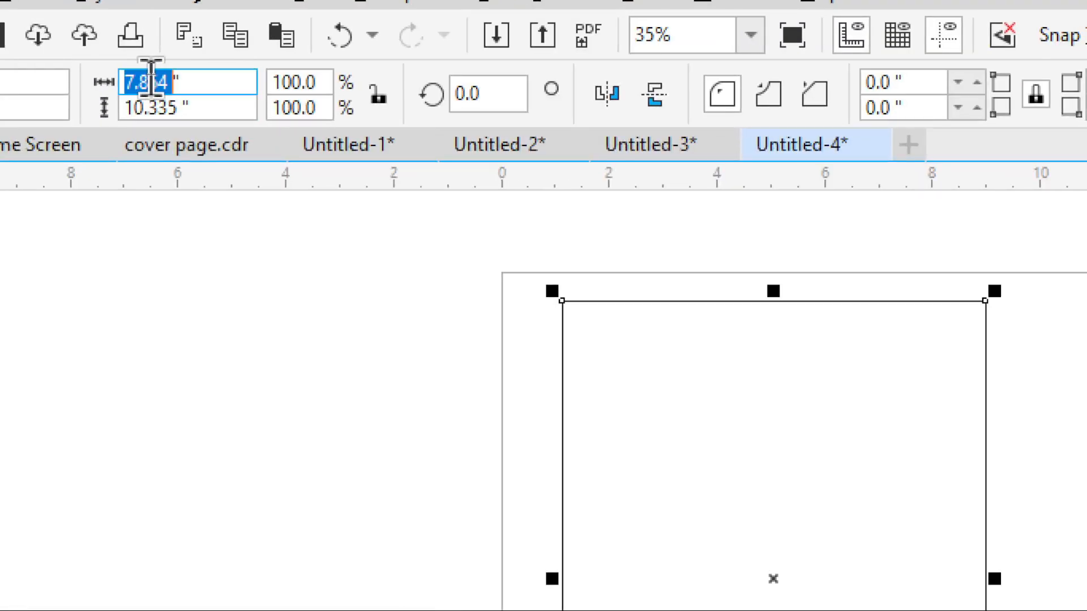
text(7.5)
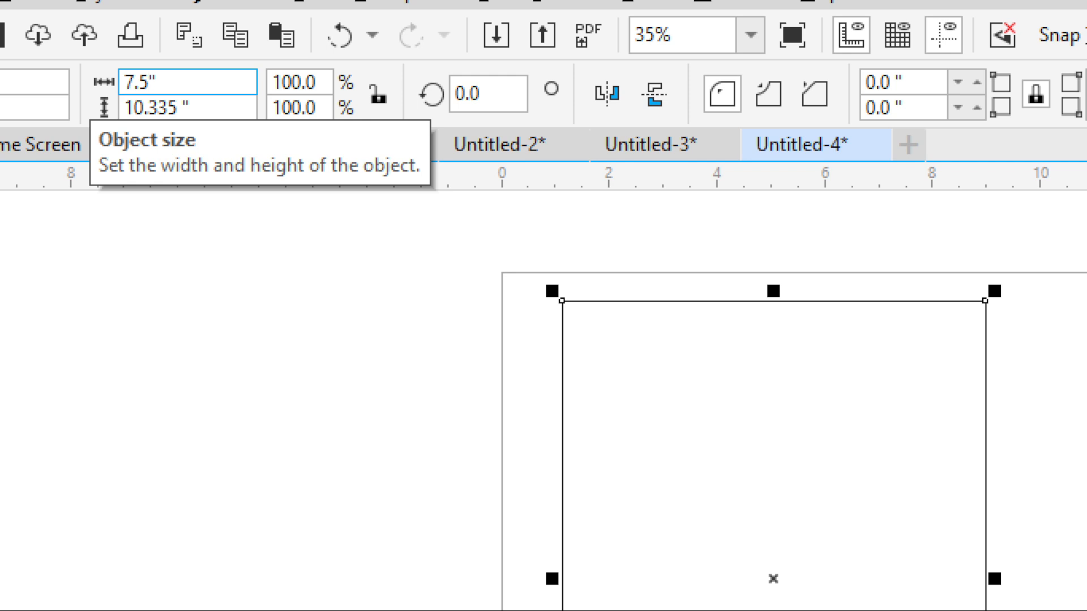
key(Tab)
text(9.5)
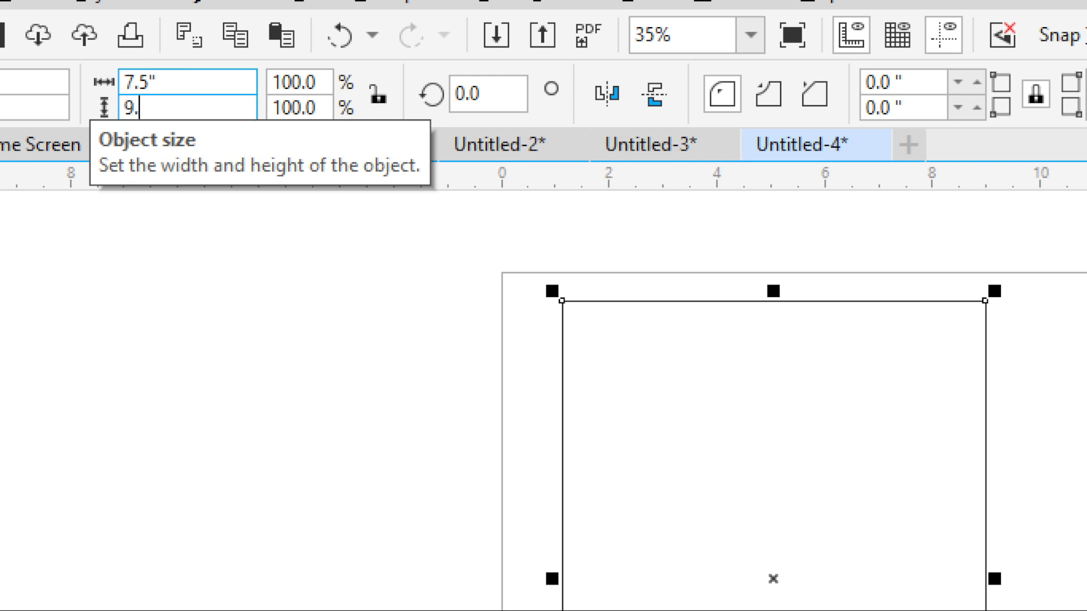
key(Return)
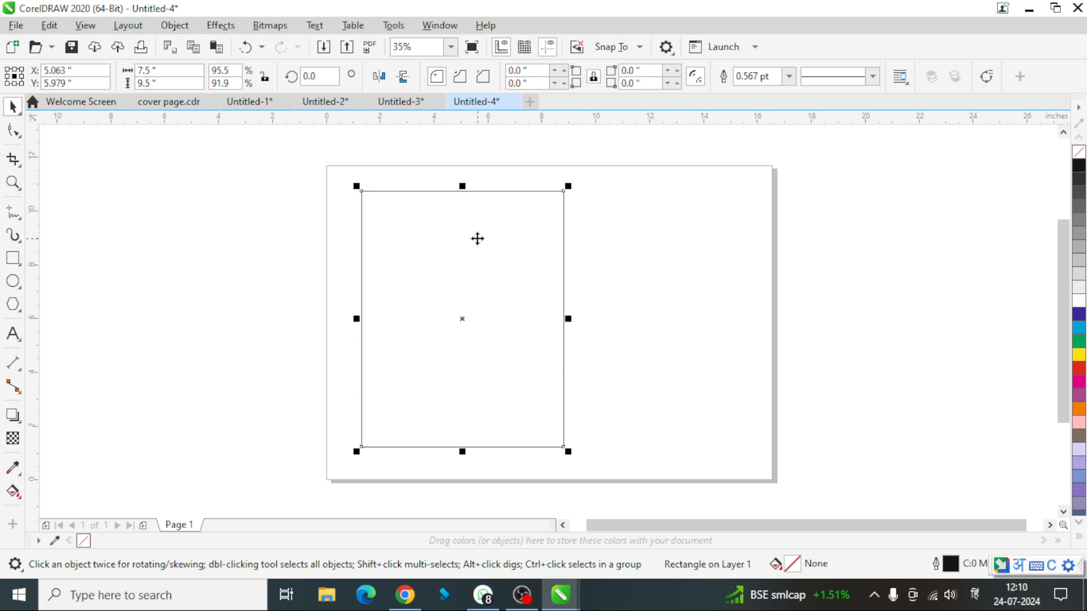
Step: Move the rectangle closer to the page's left edge and mirror a full-size copy of it across its right side
drag(471, 244, 451, 244)
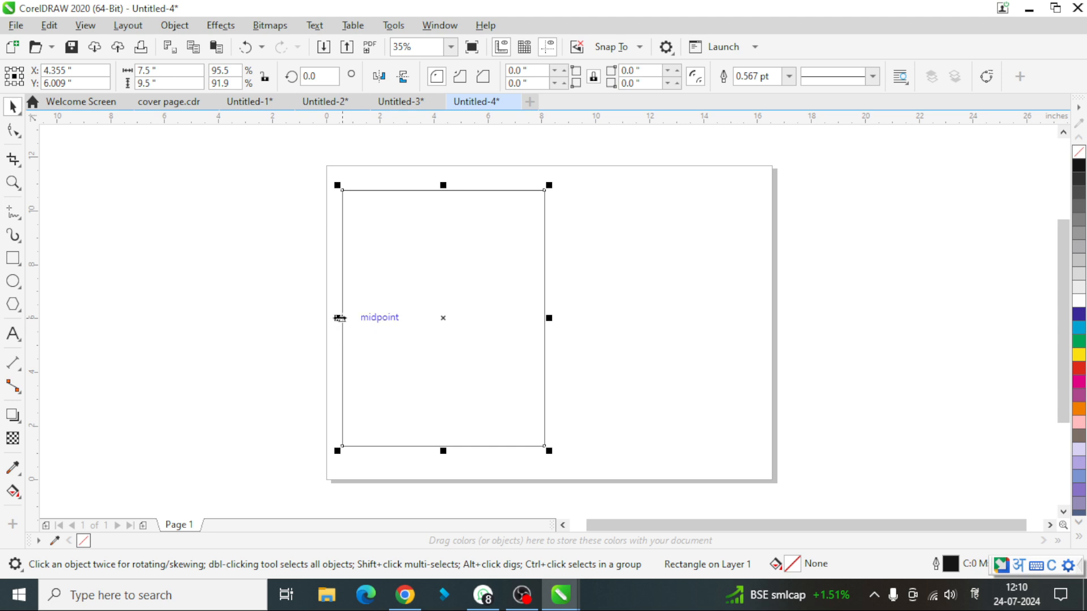
drag(339, 318, 633, 304)
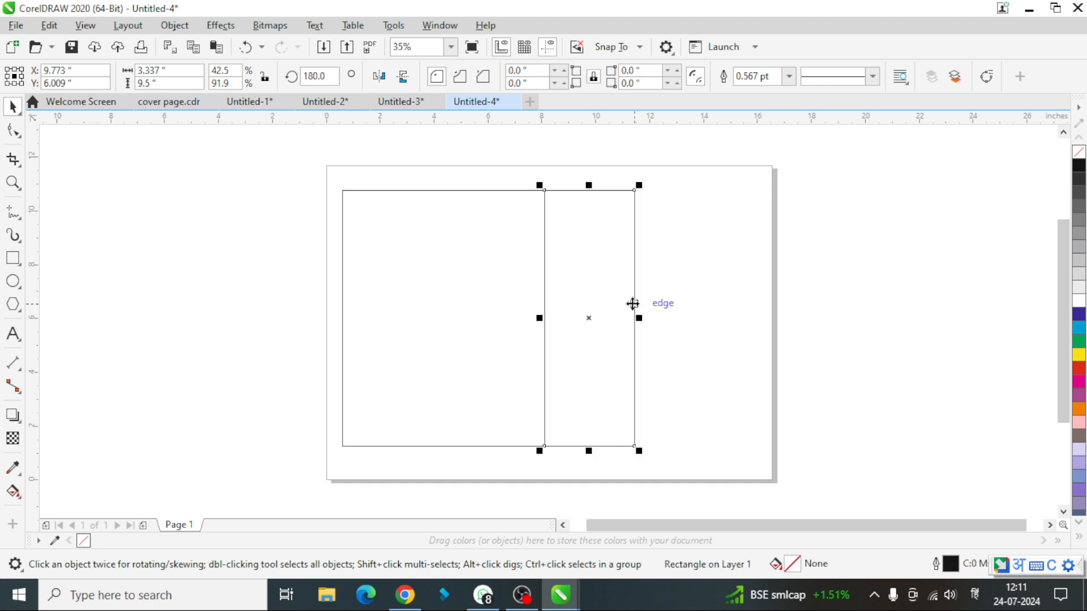
key(ctrl+z)
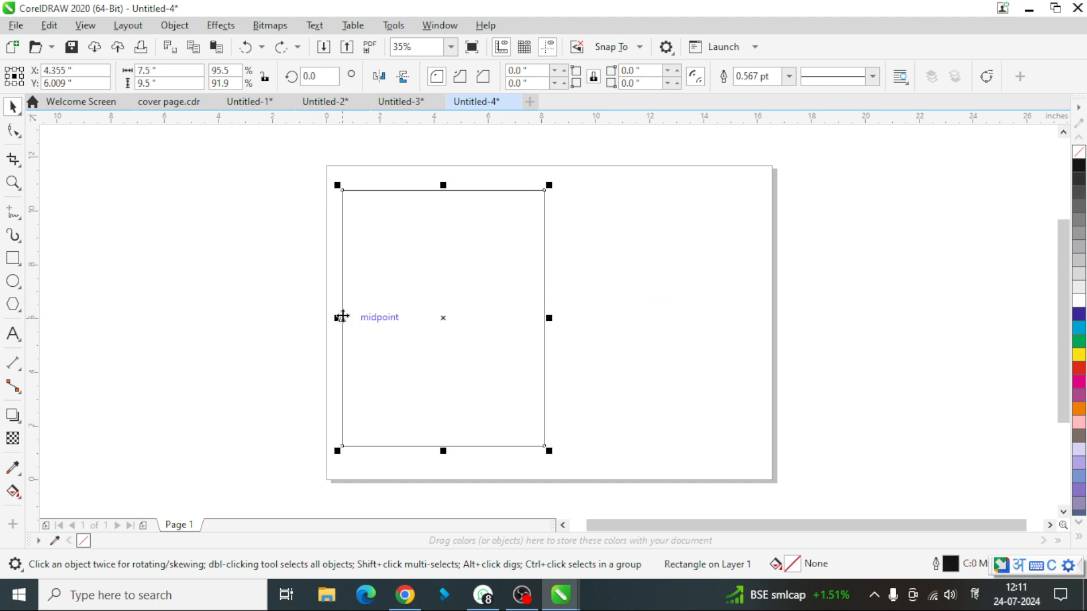
drag(342, 317, 688, 293)
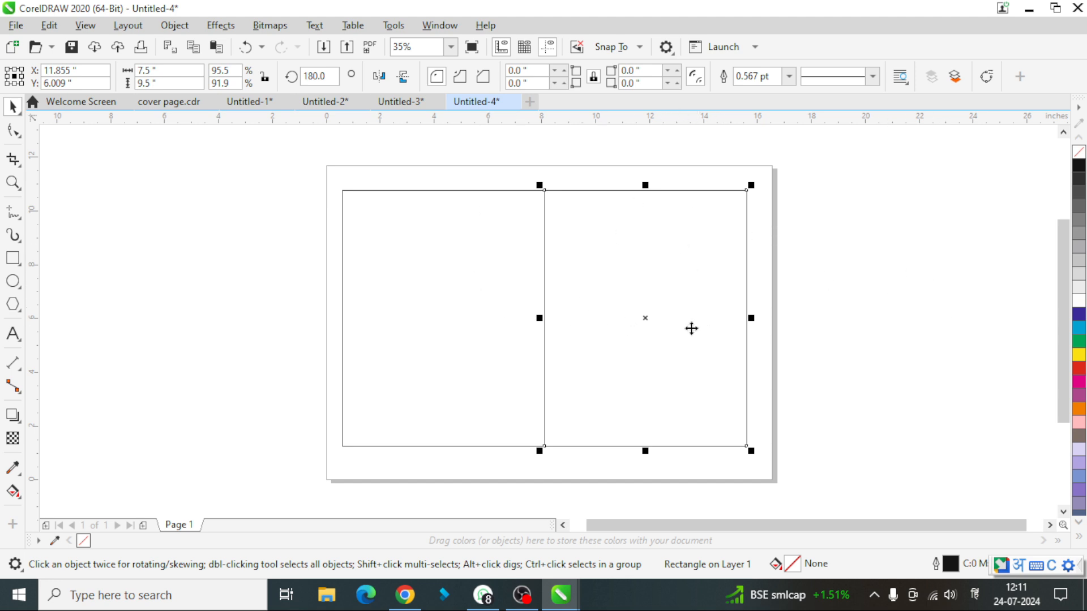
Step: Select both adjoining rectangles together and set their combined width to 14.2 inches
key(F4)
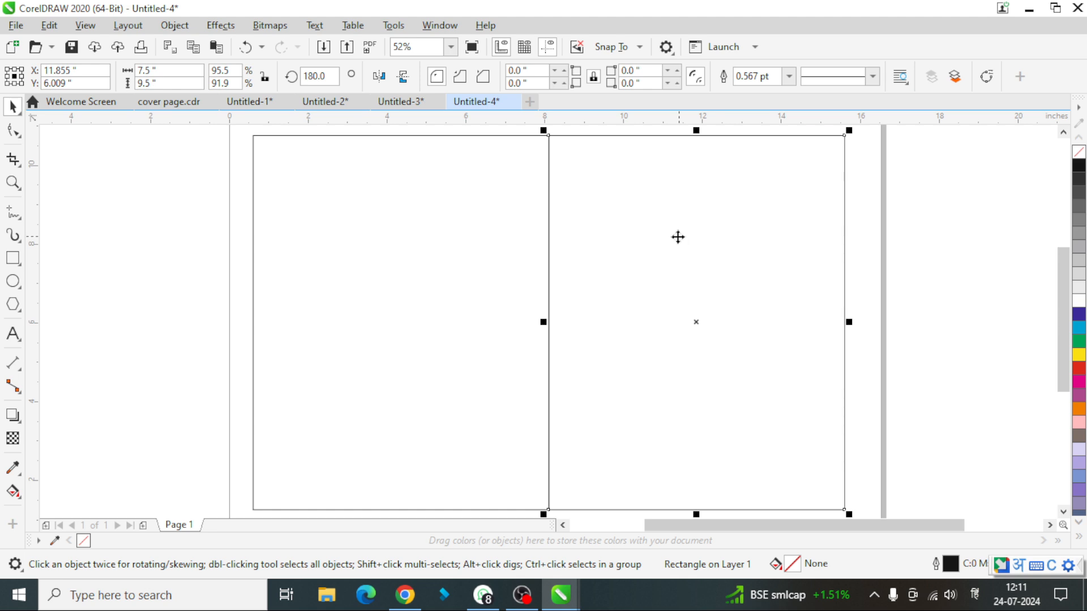
shift+click(402, 251)
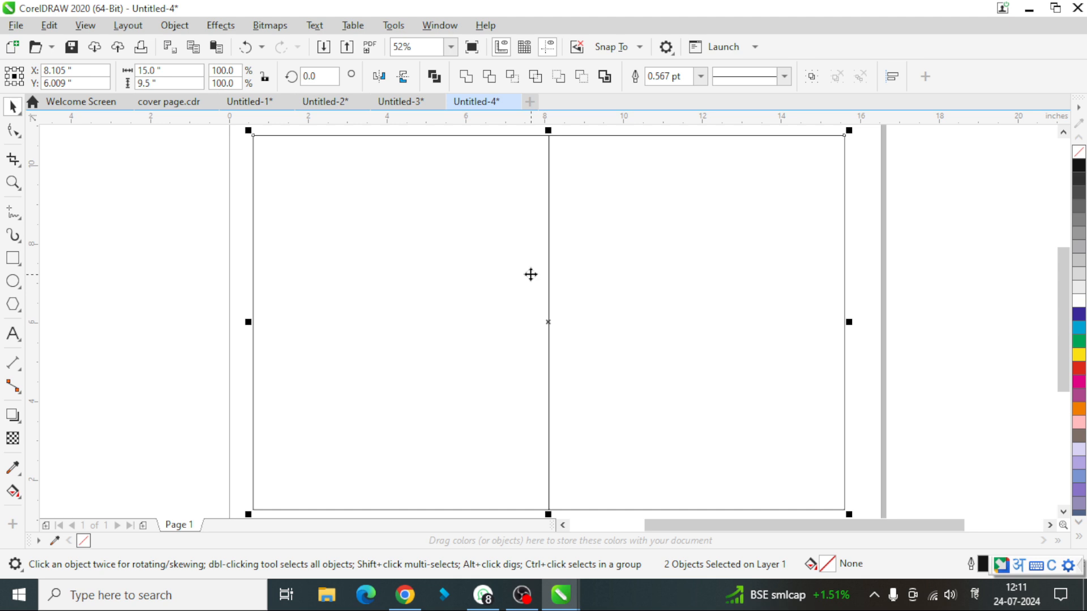
scroll(530, 274, down, 1)
click(848, 293)
drag(271, 177, 854, 458)
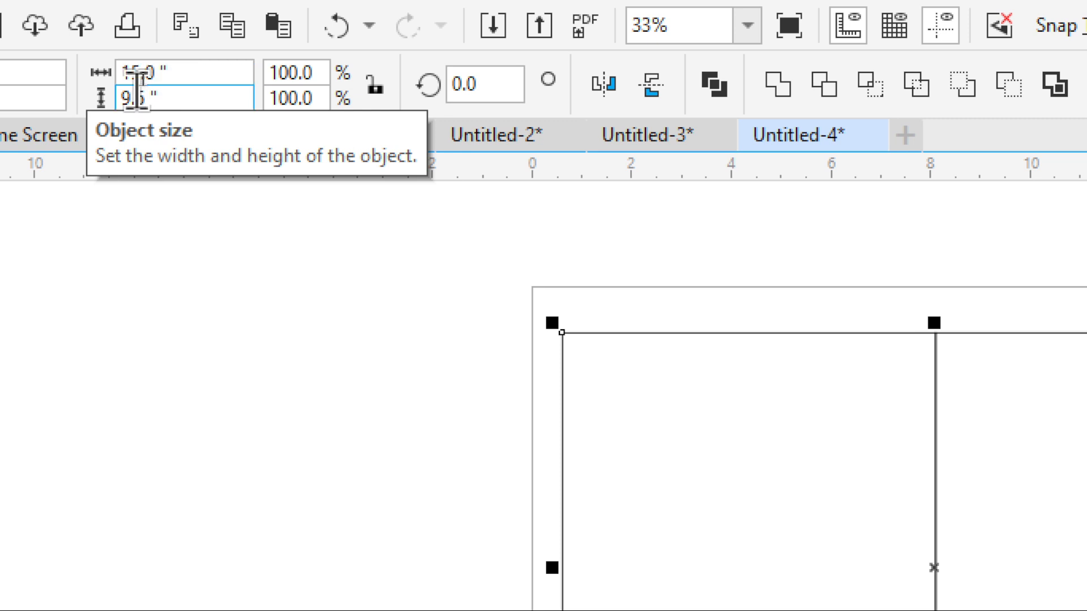
double_click(154, 79)
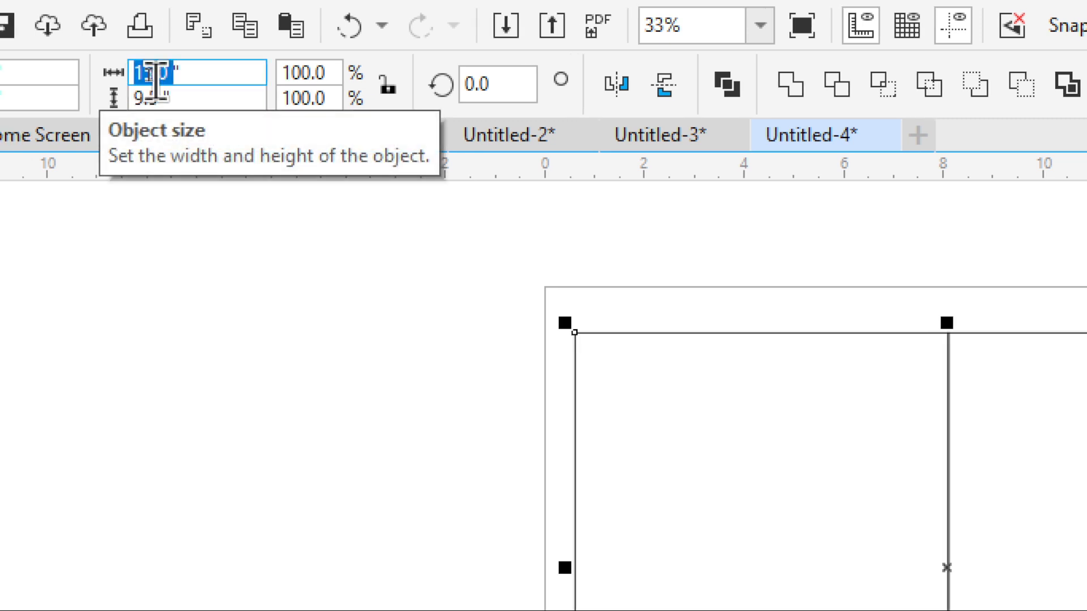
text(14.2)
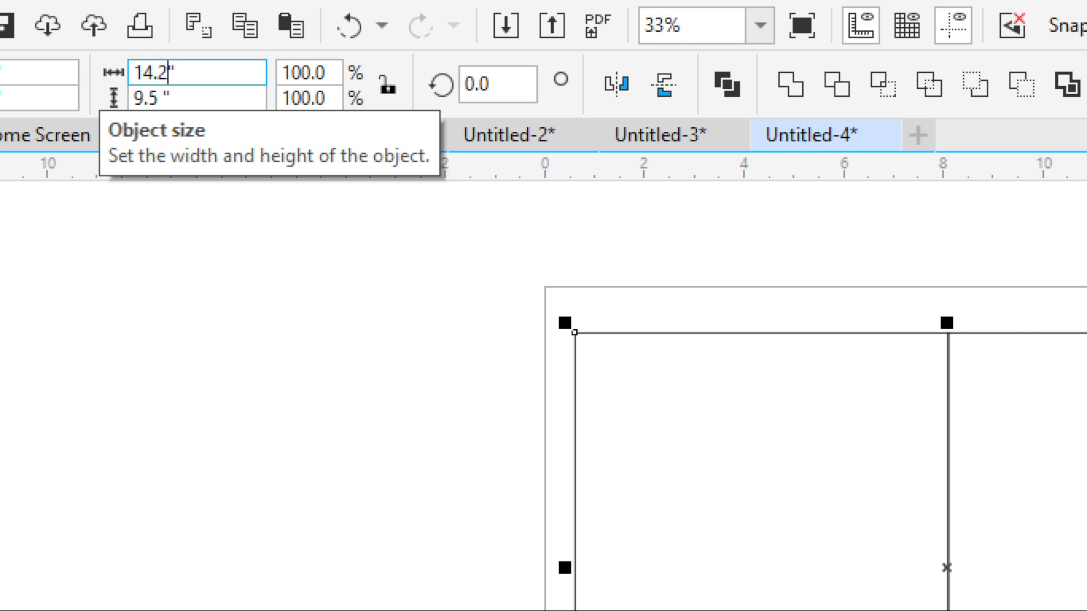
key(Return)
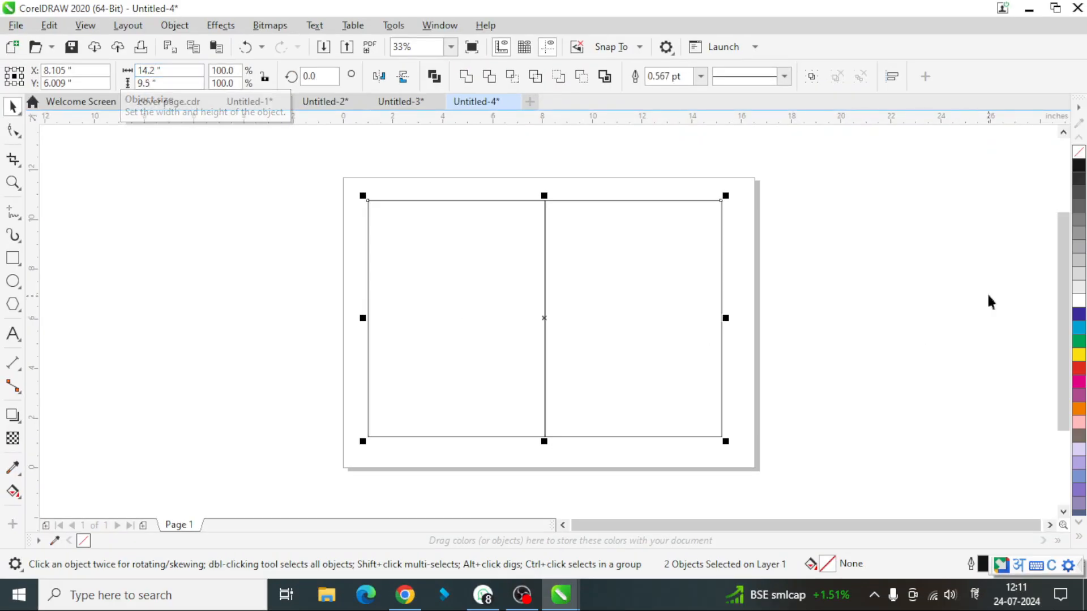
click(846, 257)
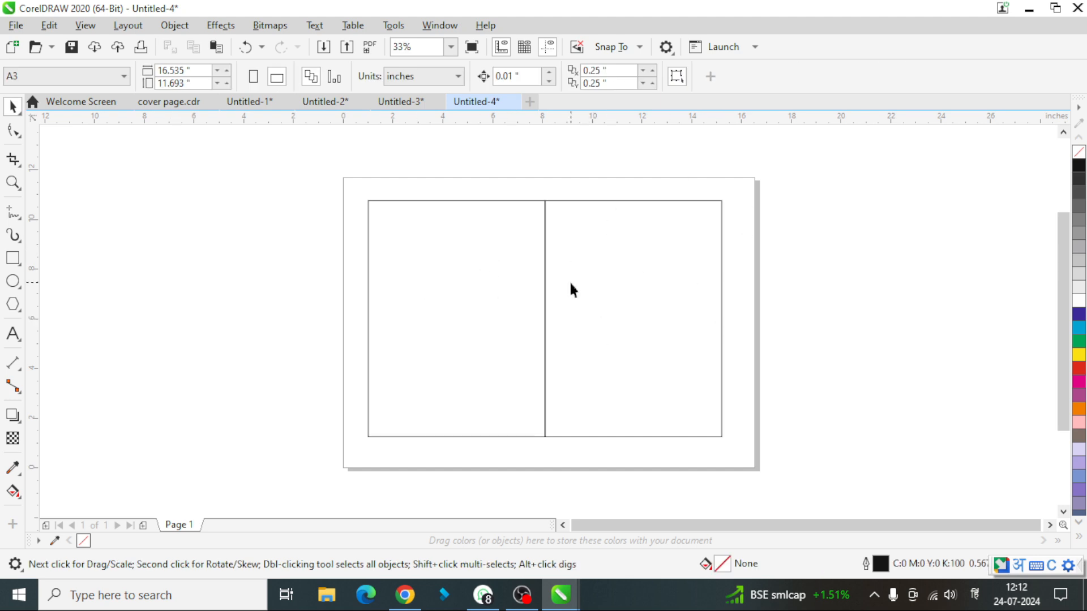
Step: Make a copy of the right rectangle compressed to about 1.7 inches high along its upper edge
click(635, 295)
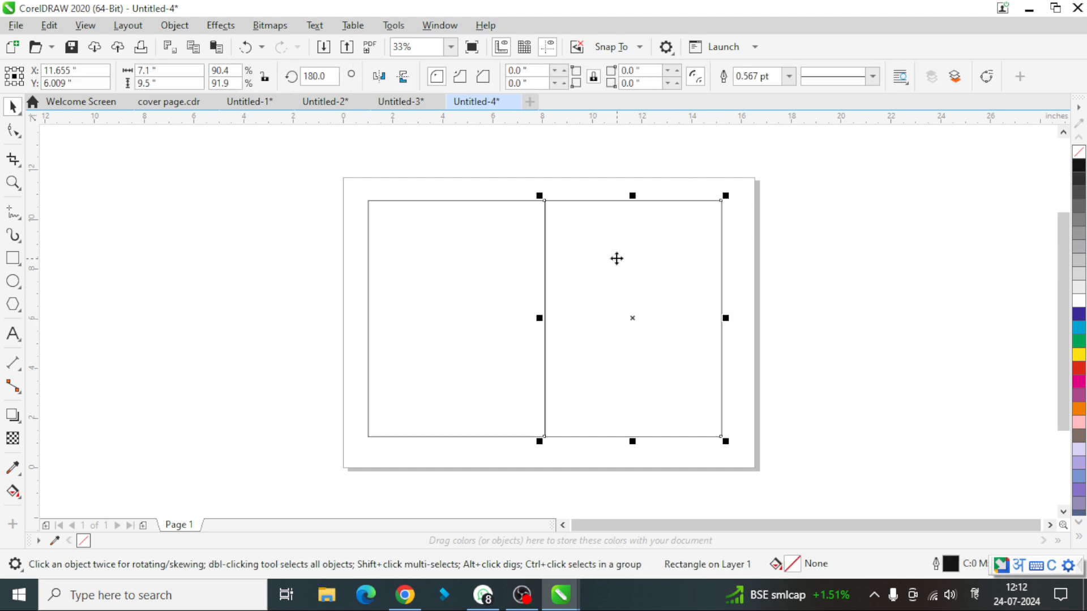
key(F4)
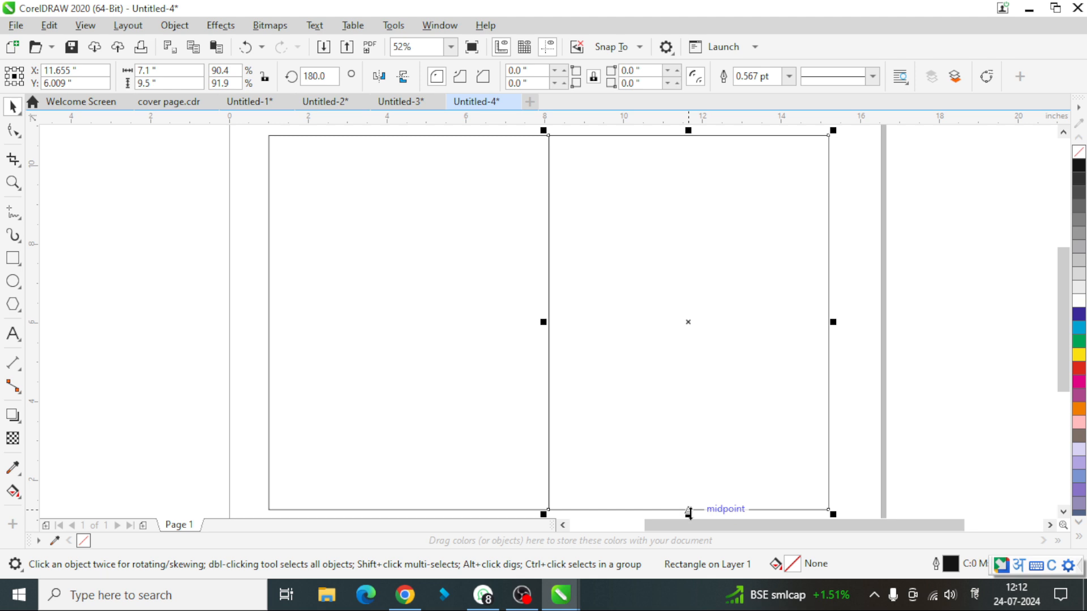
drag(687, 510, 688, 196)
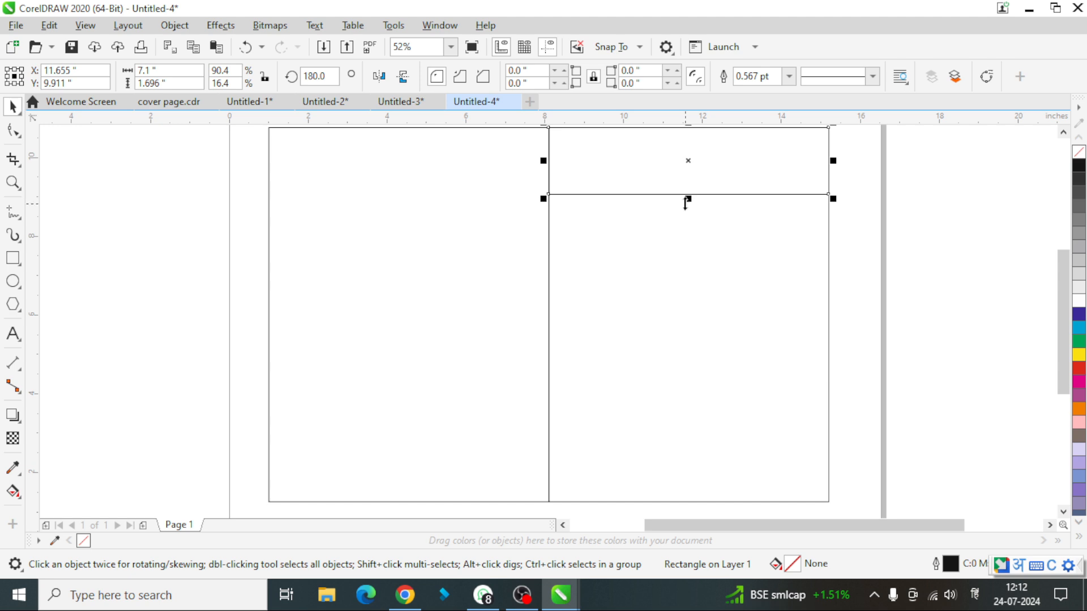
scroll(687, 203, down, 2)
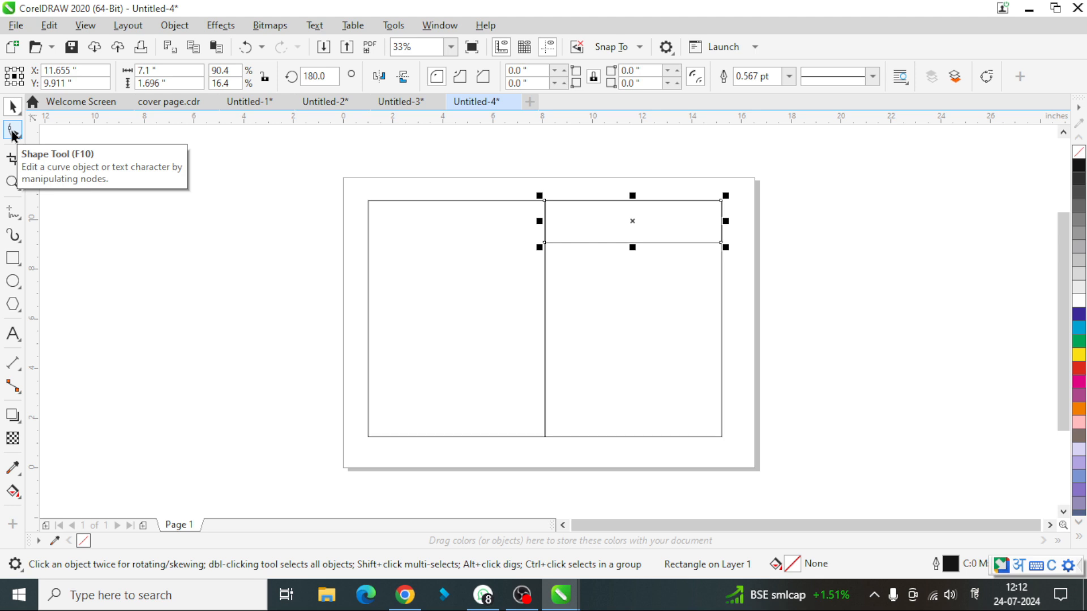
Step: Convert the header strip rectangle to curves and turn its lower edge into a curved segment
key(F10)
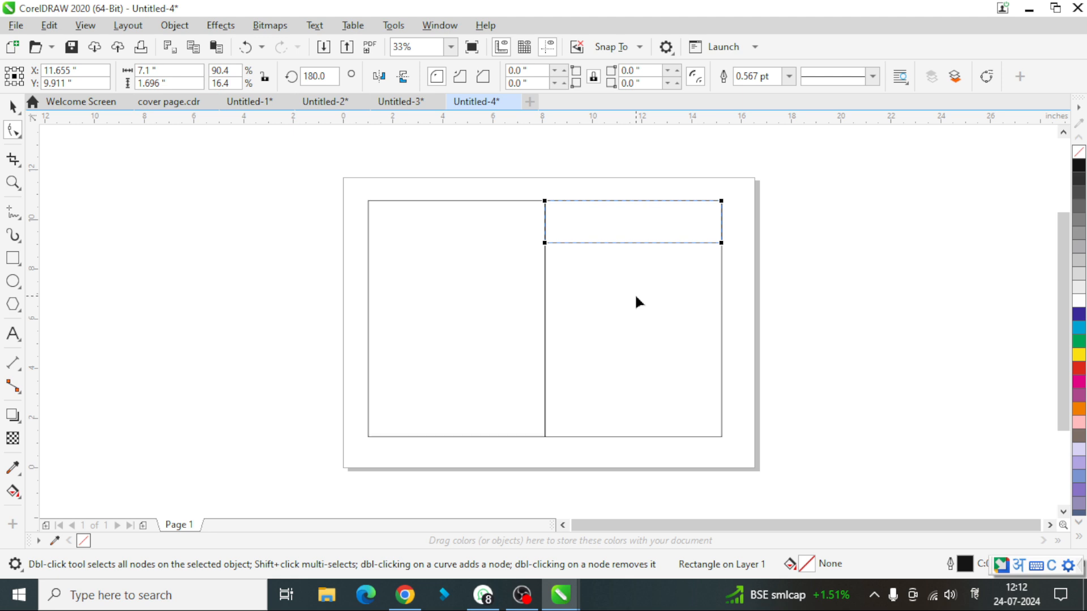
key(ctrl+q)
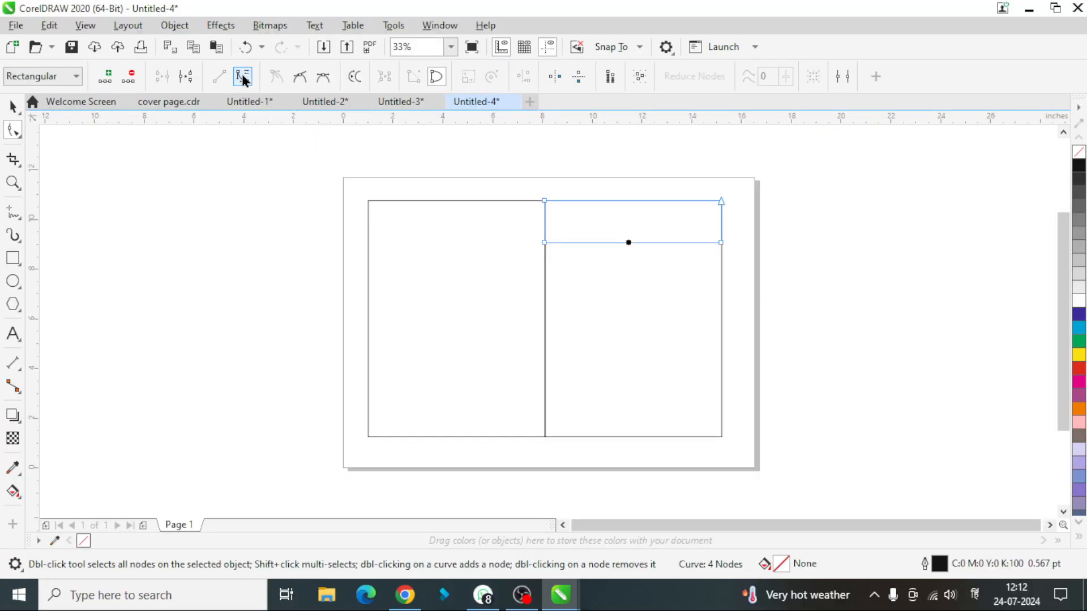
click(241, 94)
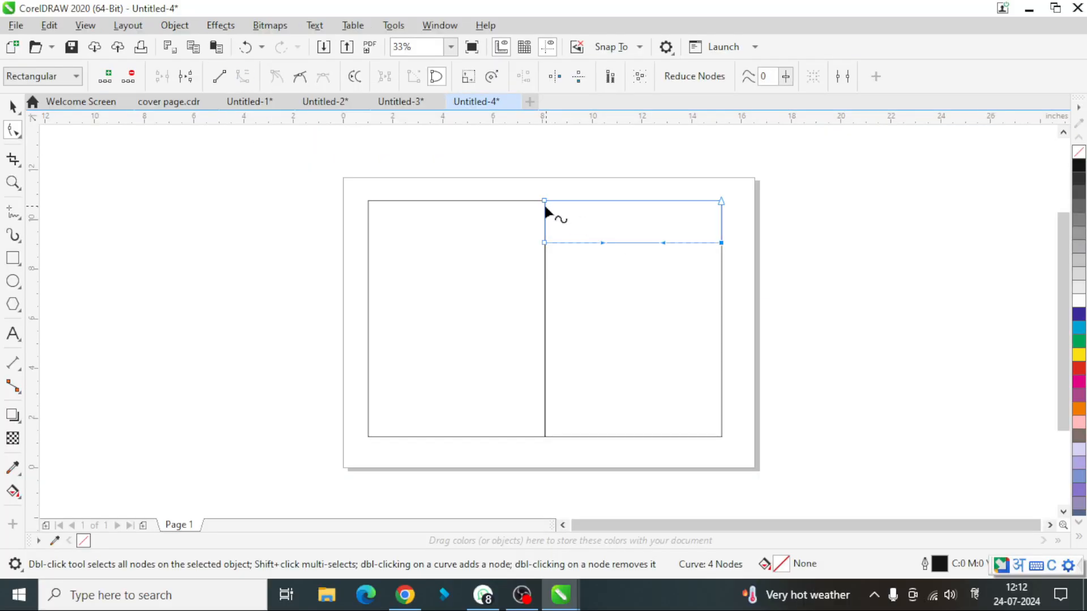
Step: Shape the header strip's lower edge into a smooth S-wave that dips on the left and rises on the right
scroll(680, 241, up, 1)
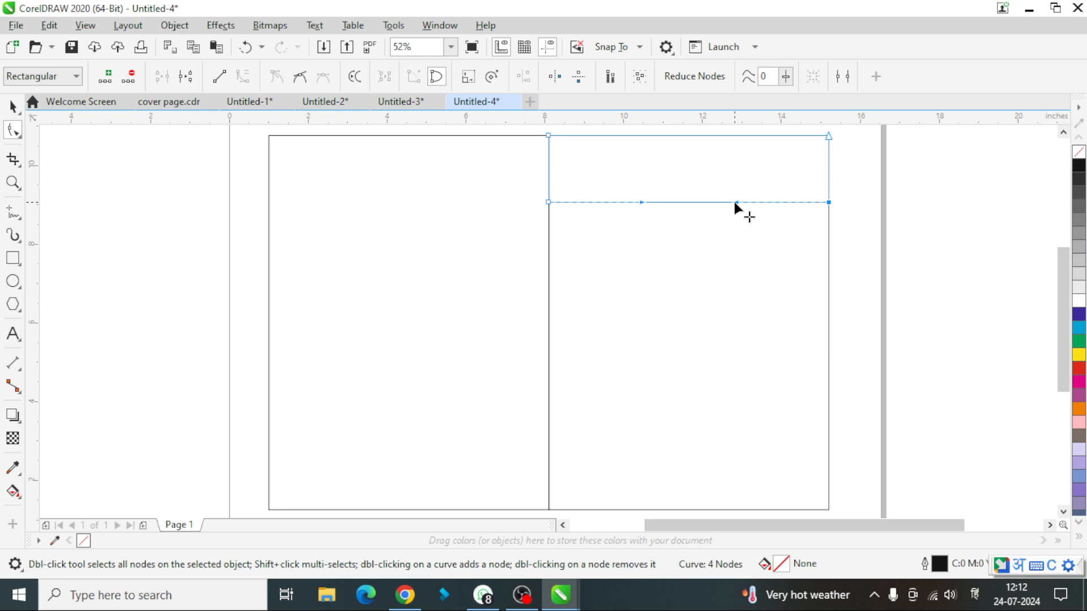
drag(734, 202, 745, 157)
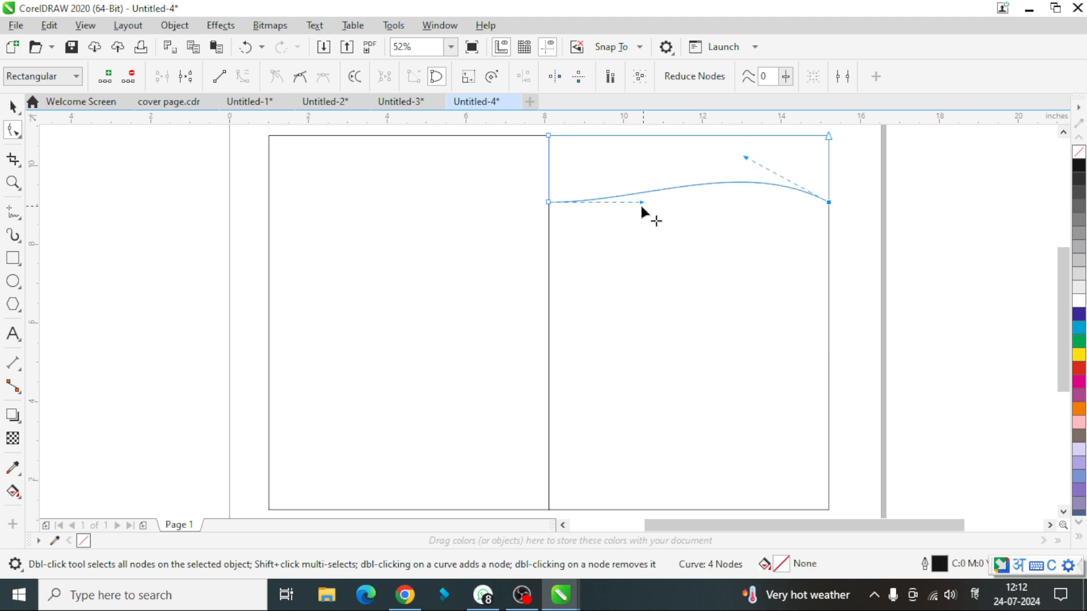
drag(638, 202, 645, 244)
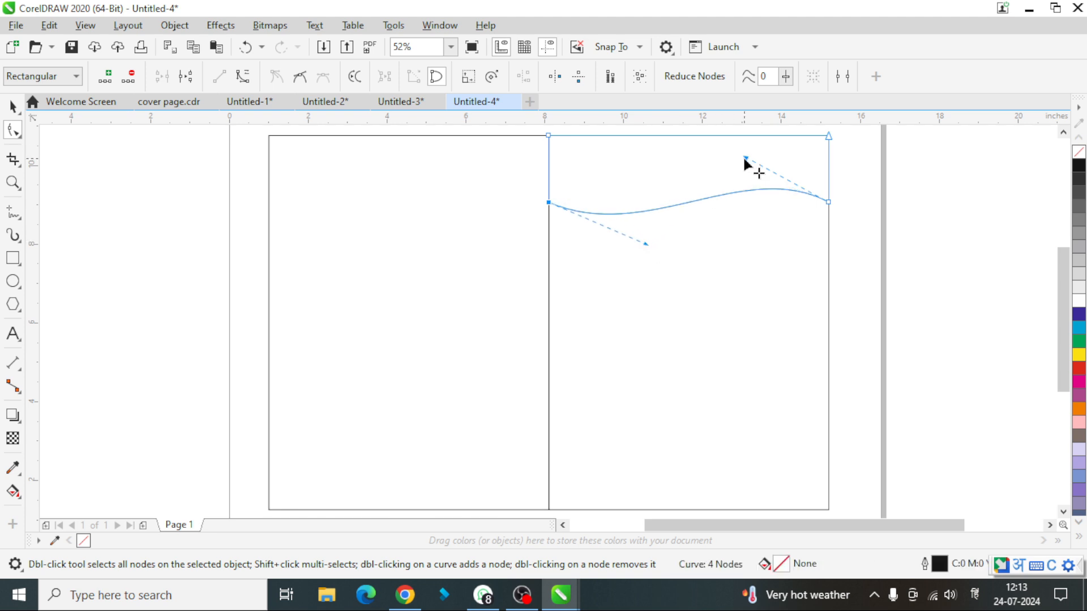
drag(745, 158, 713, 142)
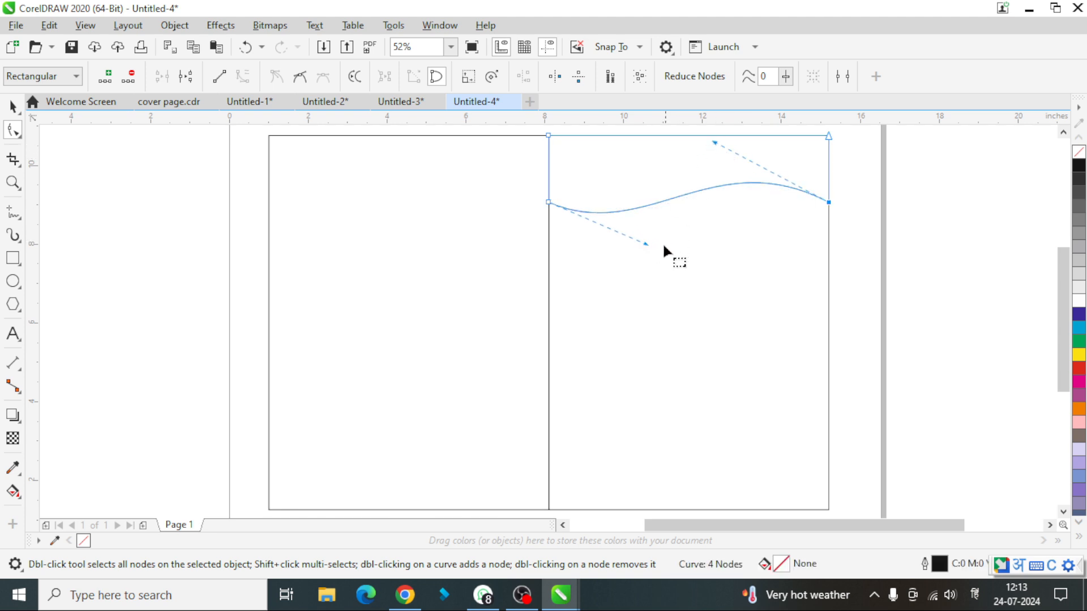
drag(645, 244, 658, 234)
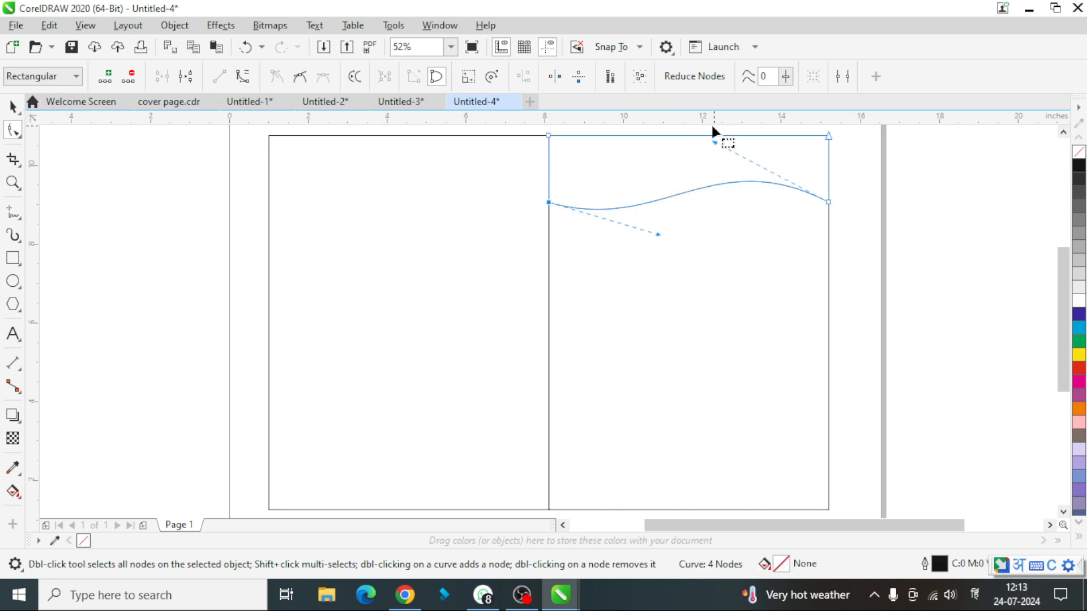
drag(714, 143, 668, 138)
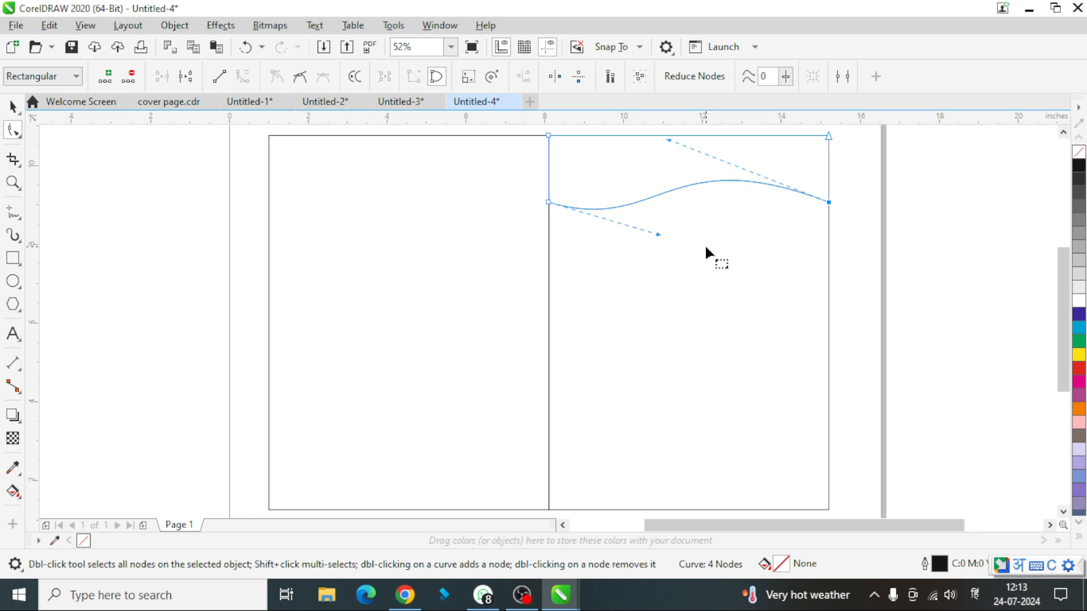
key(F3)
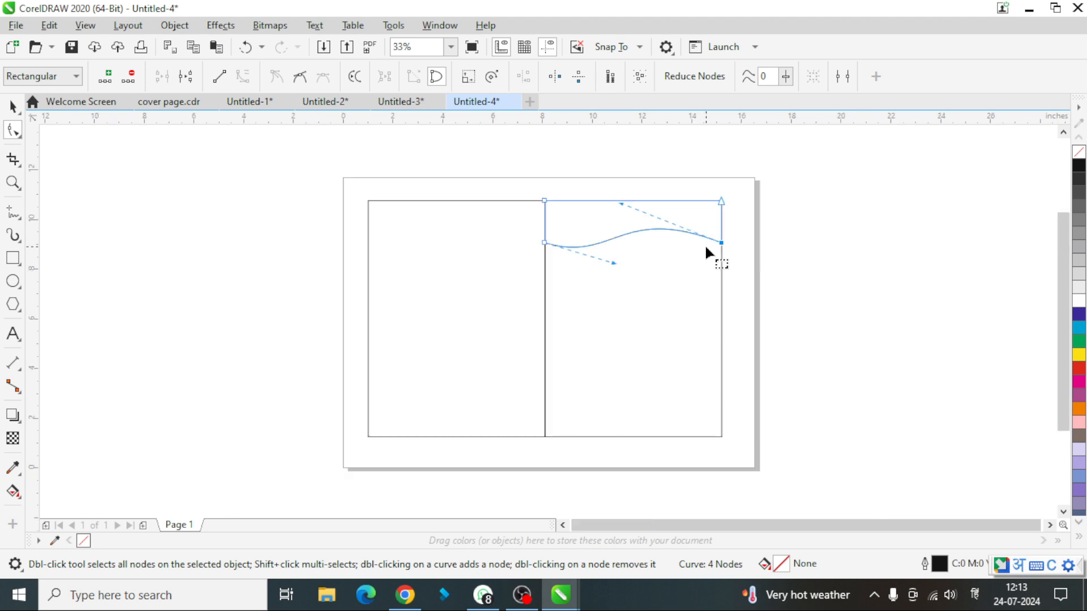
Step: Make a copy of the wavy header shape stretched downward to about 2.08 inches high, keeping the original
click(13, 108)
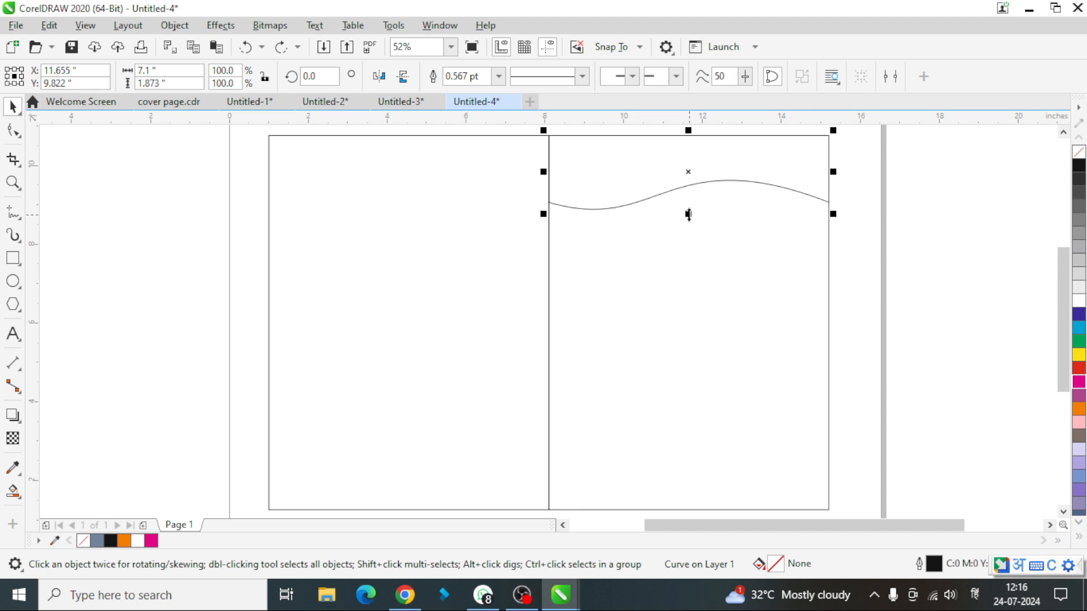
drag(689, 215, 689, 223)
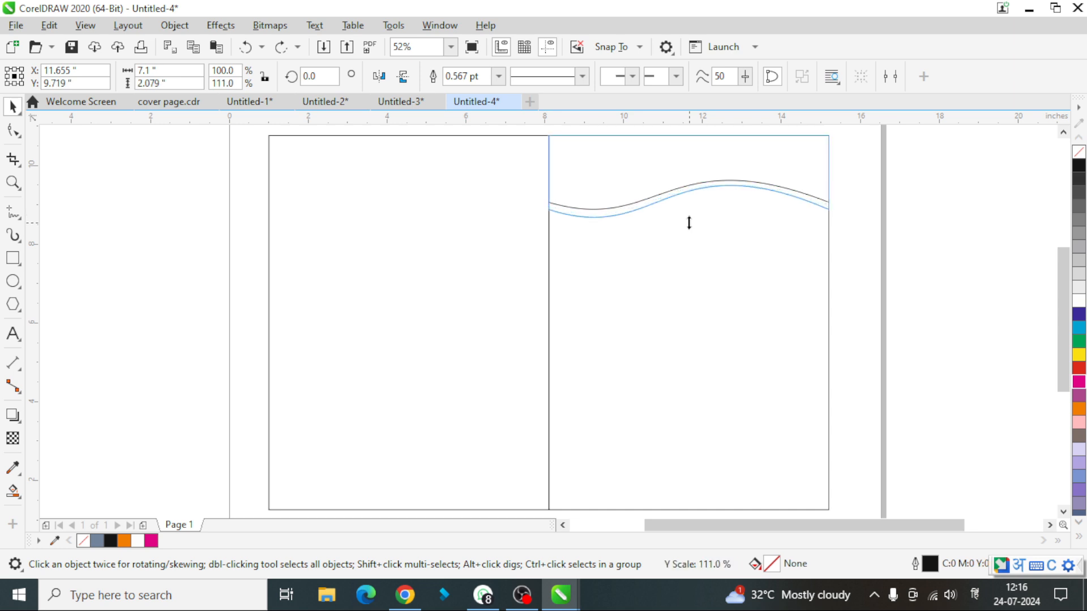
drag(689, 223, 689, 225)
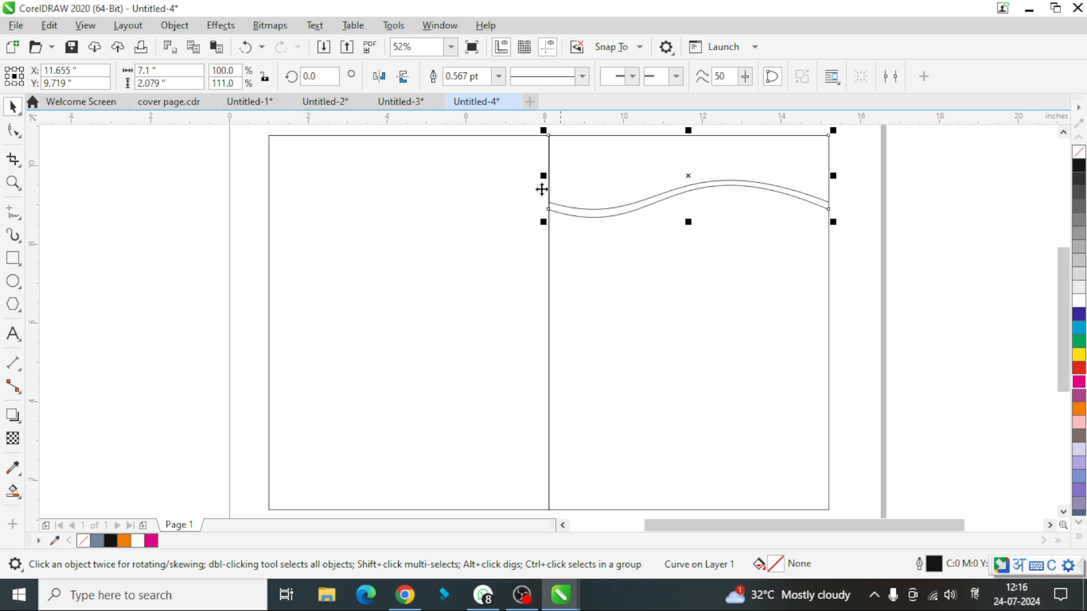
Step: Use Smart Fill to fill the wavy header area and the narrow band beneath it with the blue-grey color
click(22, 501)
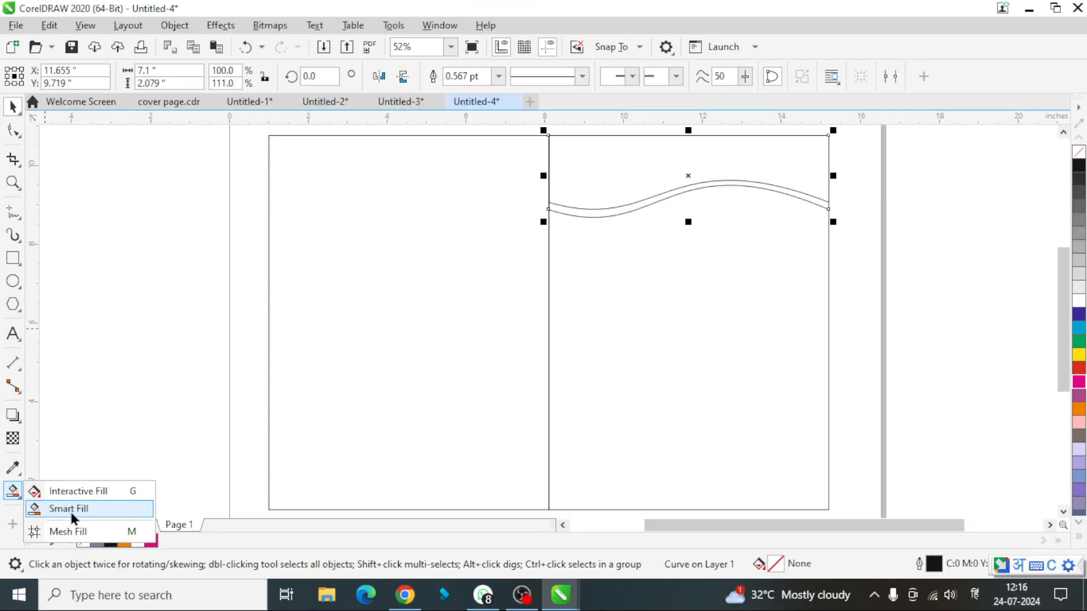
click(72, 512)
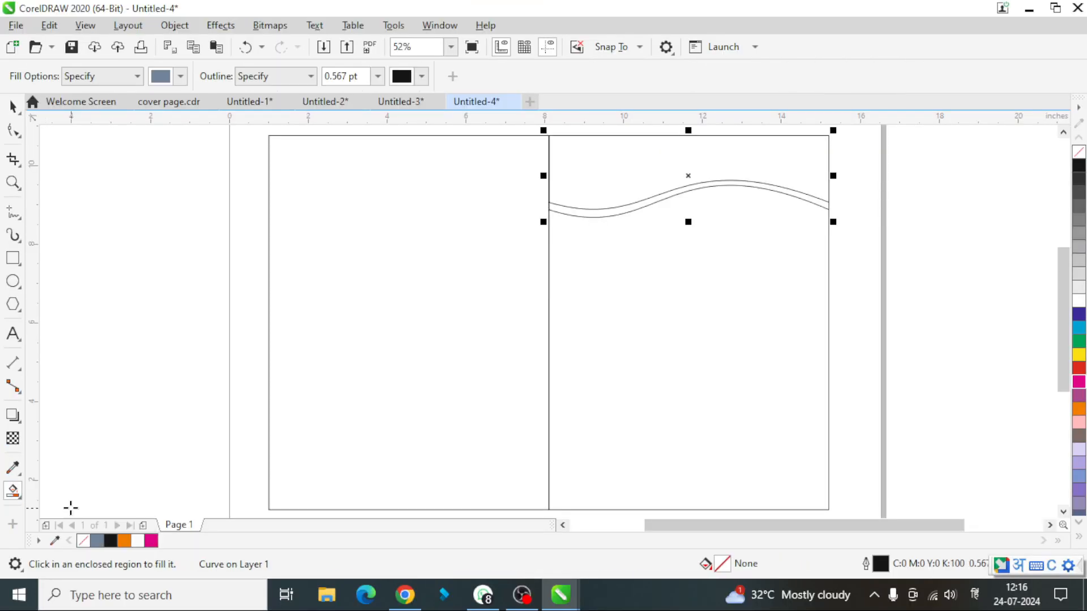
click(608, 160)
click(595, 217)
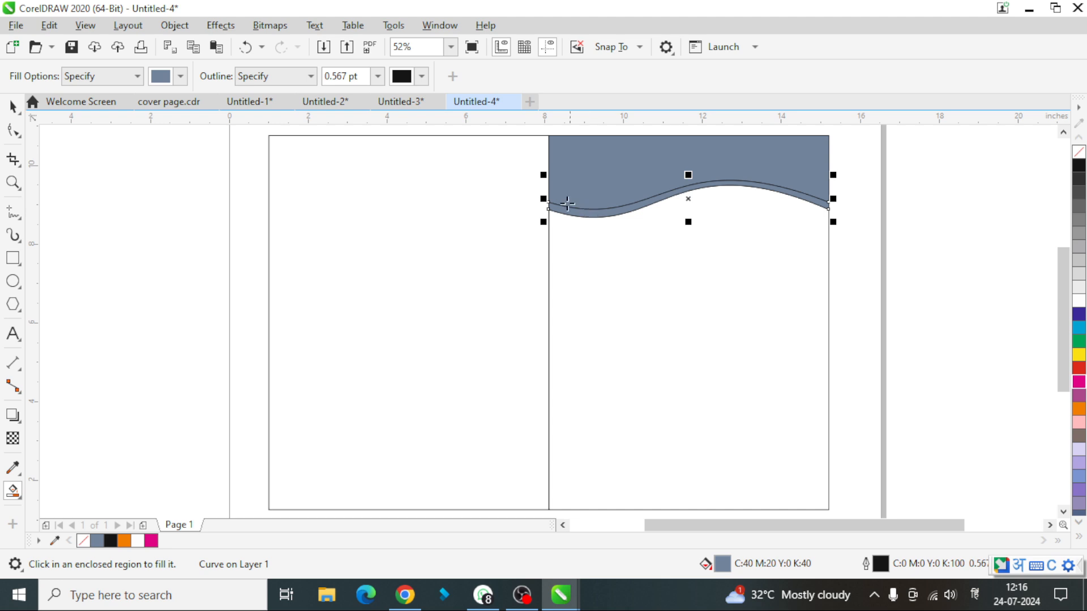
click(14, 108)
click(12, 108)
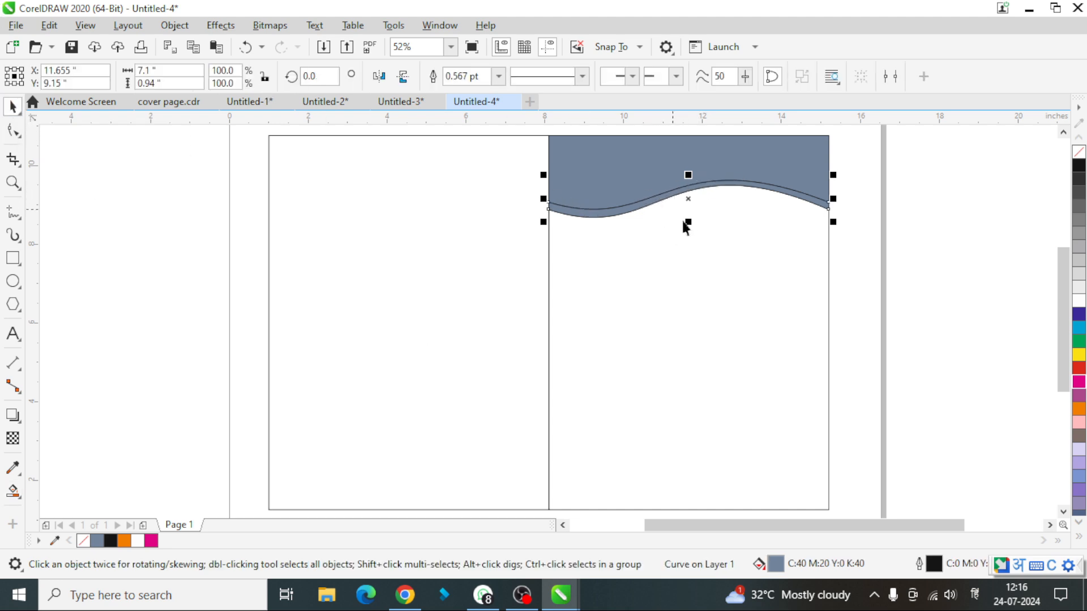
Step: Recolor the narrow wavy band white and the large header area above it orange
click(1079, 300)
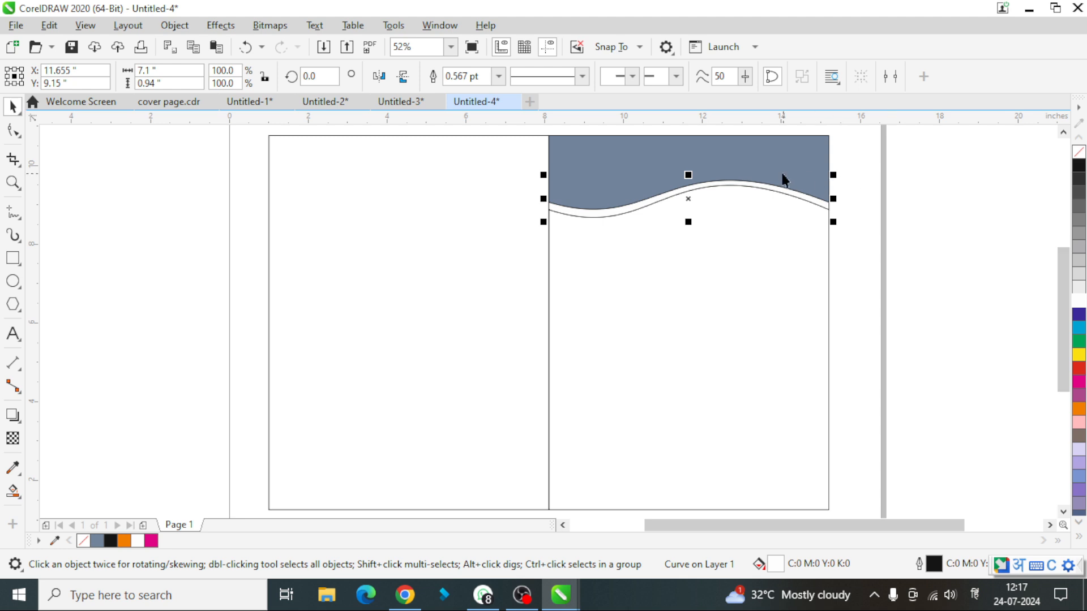
click(771, 163)
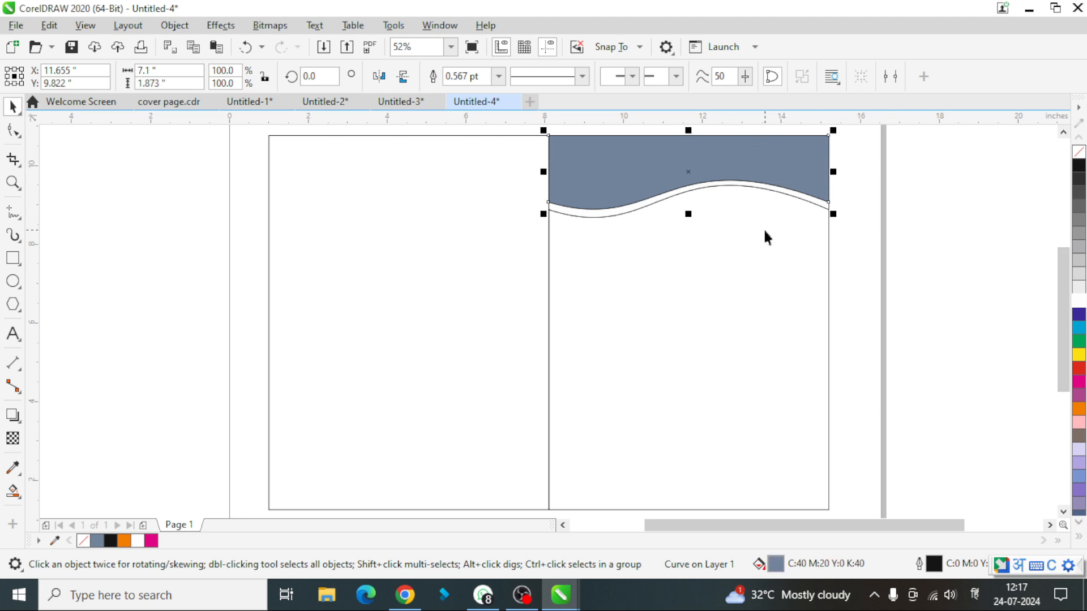
click(1079, 409)
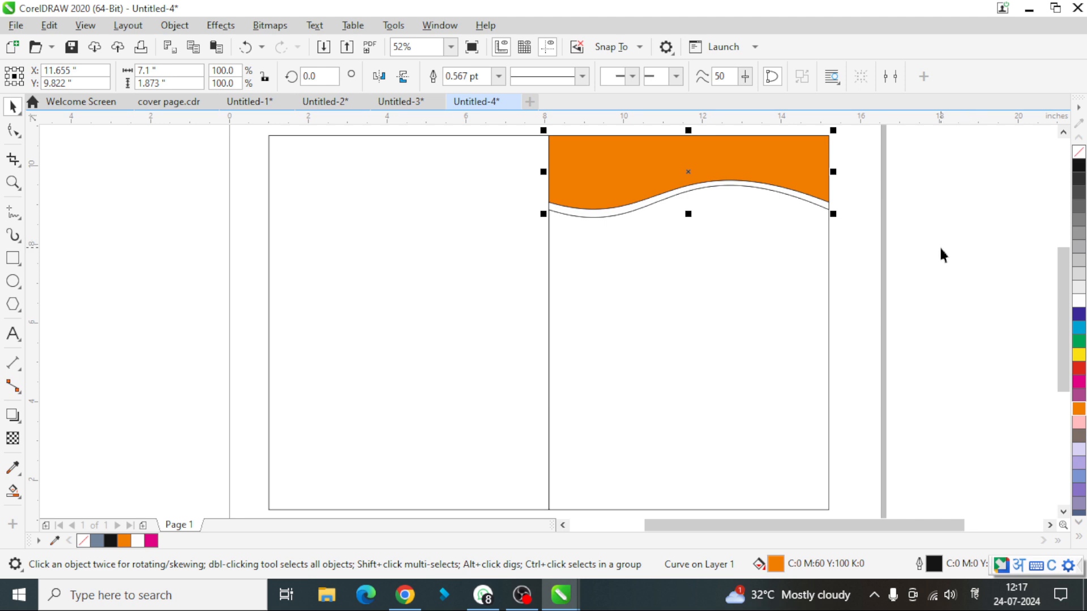
Step: Remove the outlines from all the wavy header shapes together
key(F3)
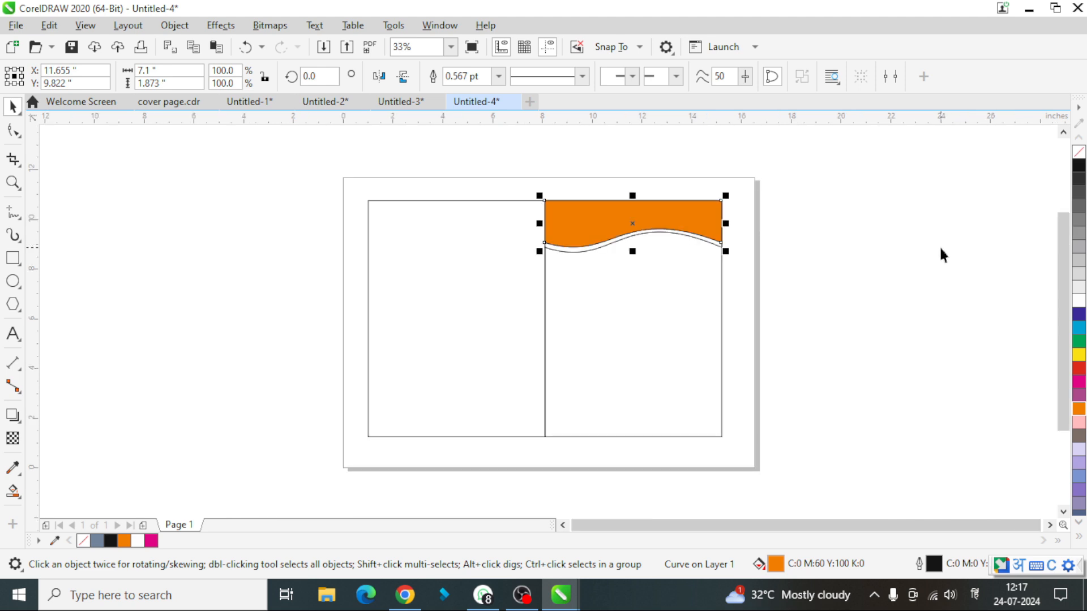
click(808, 291)
drag(740, 269, 511, 192)
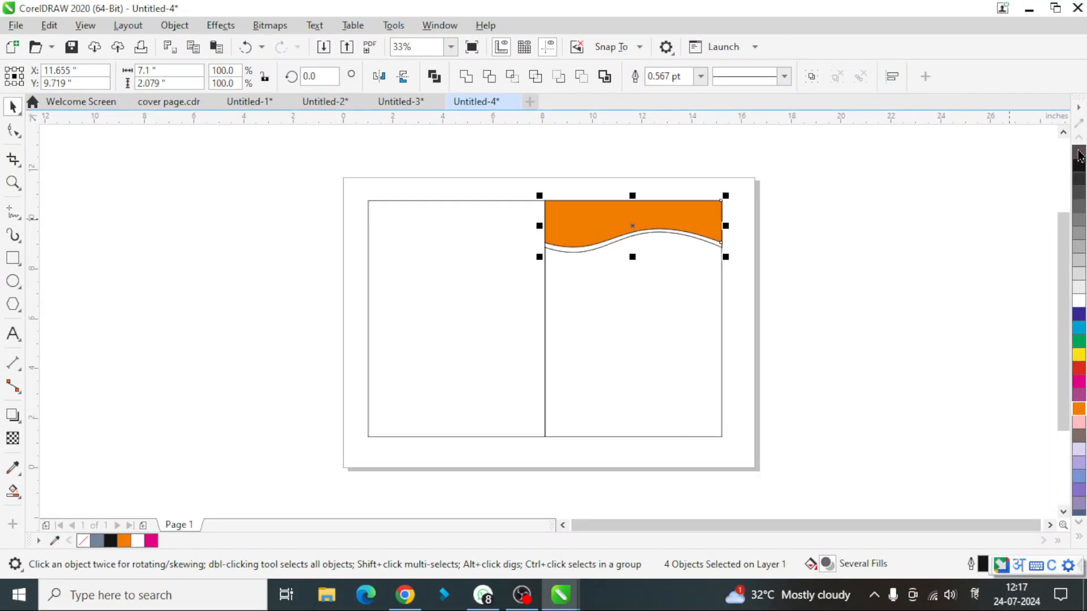
right_click(1079, 155)
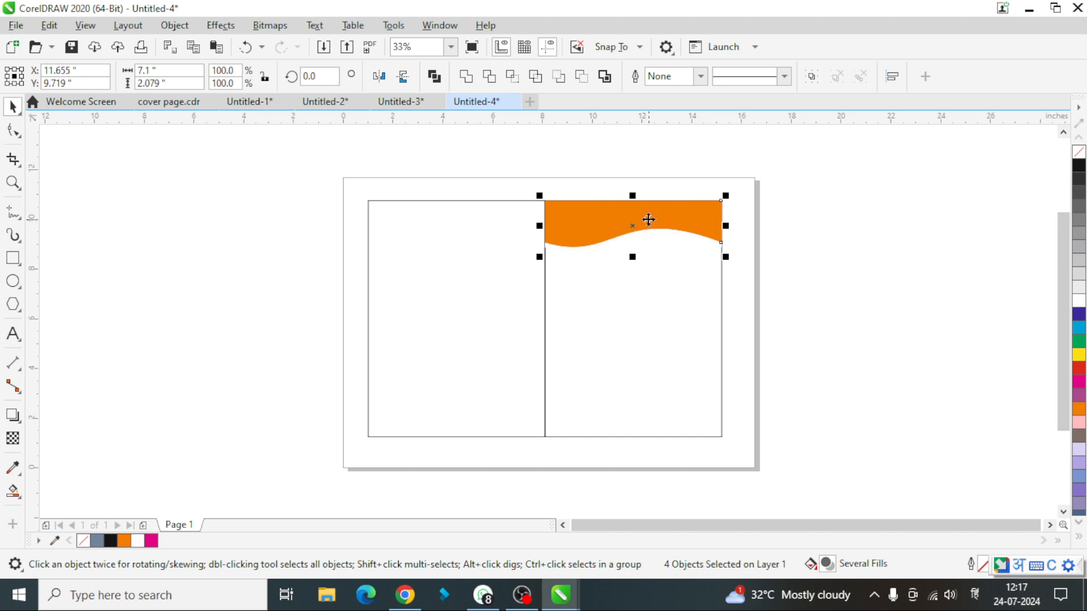
Step: Copy the header shapes downward, mirror the copy vertically and align it to the lower edge of the right panel
drag(648, 219, 650, 315)
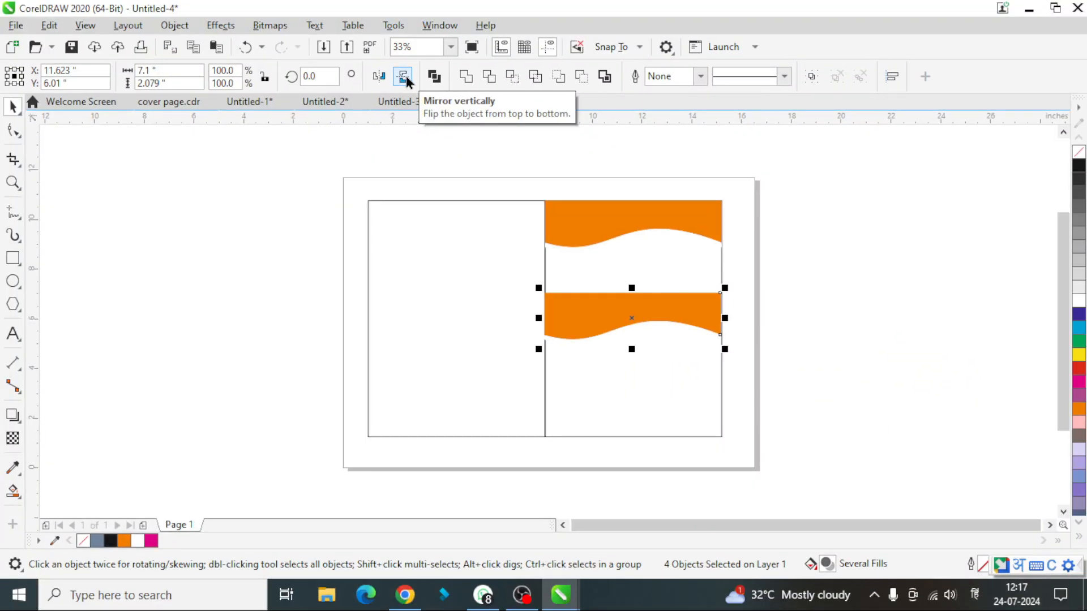
click(405, 80)
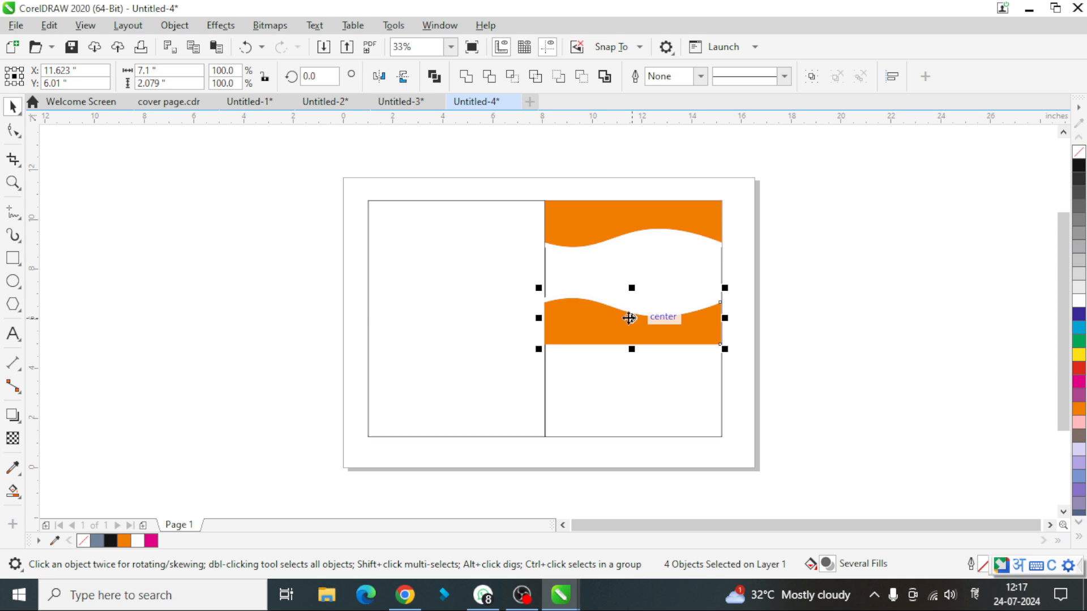
drag(631, 318, 631, 416)
key(Right)
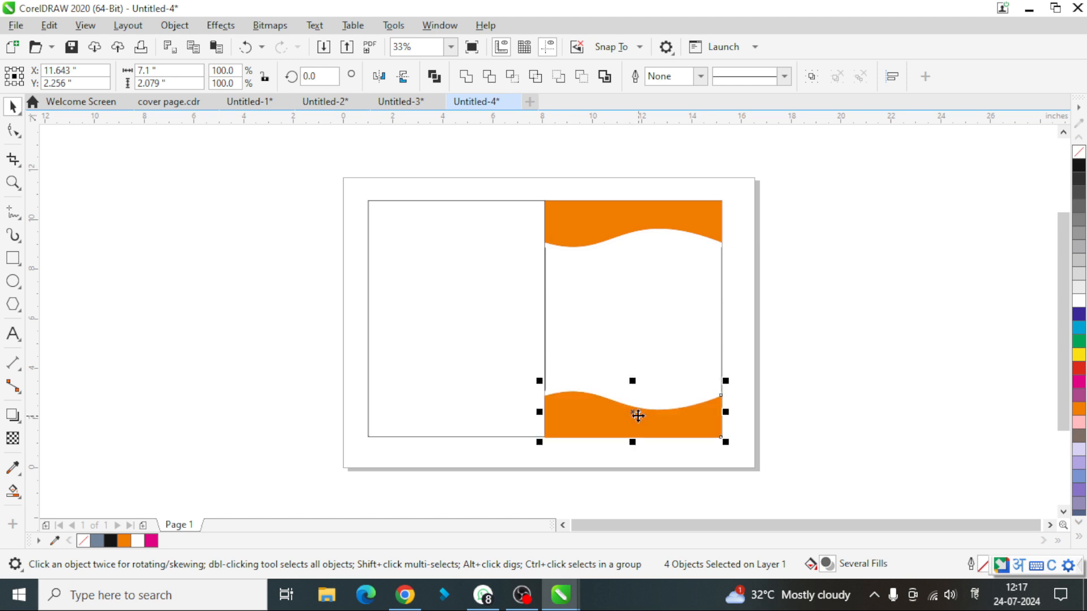
key(Right)
key(Up)
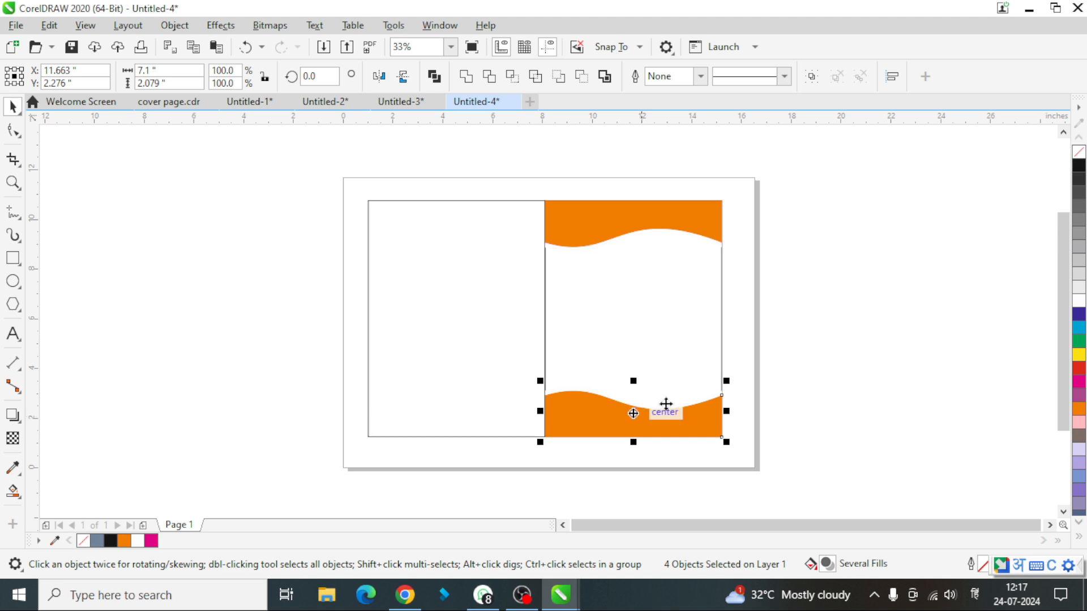
Step: Fill the right panel's rectangle behind the wavy shapes with magenta
click(615, 284)
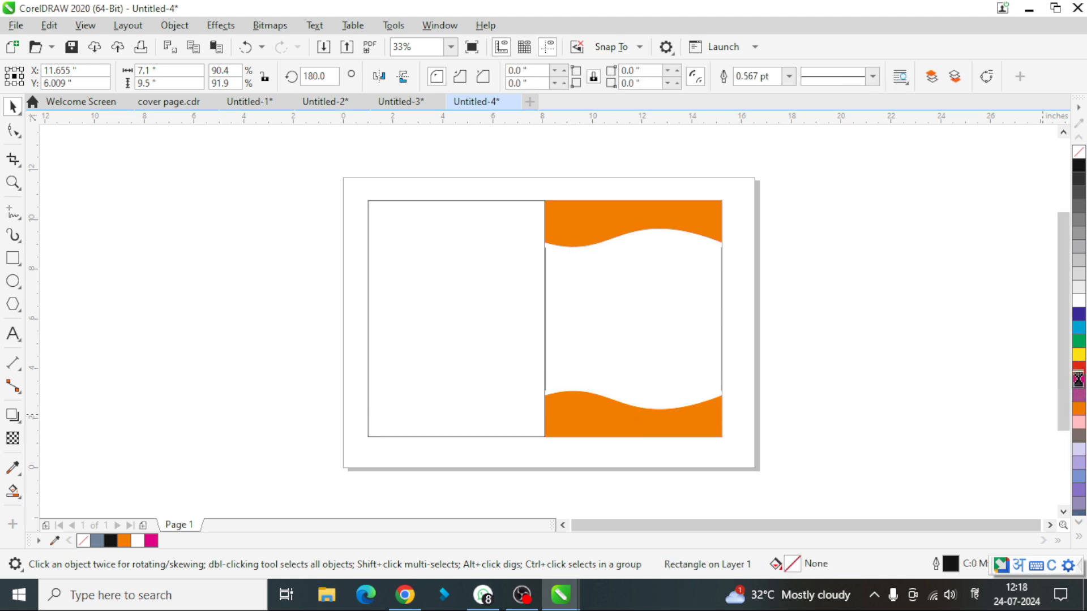
click(1079, 381)
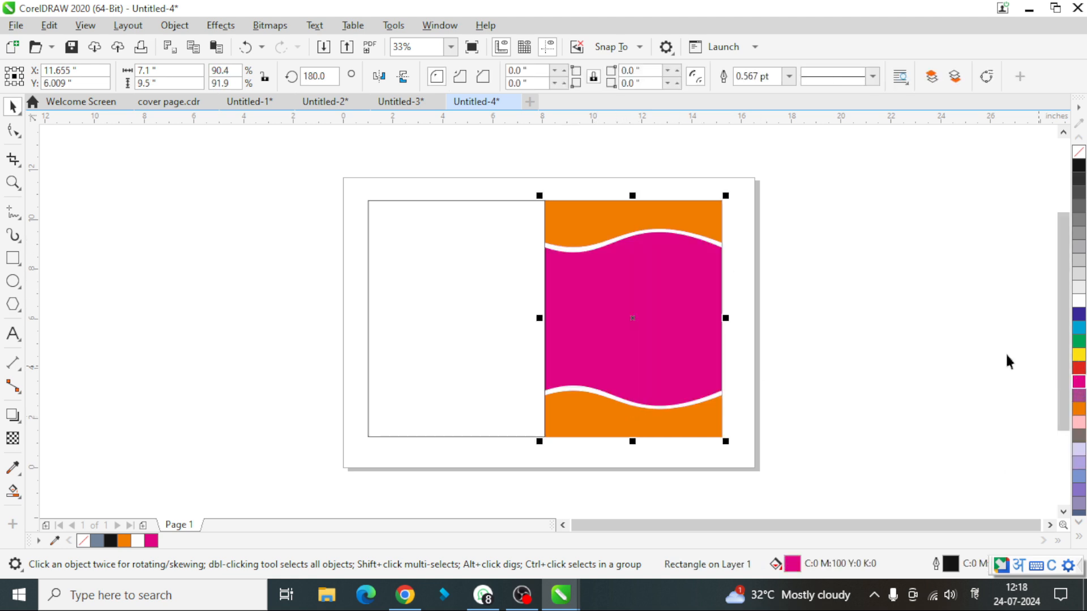
click(874, 301)
Step: Import the landscape picture "images" from the Pictures library and place it about 4.25 inches wide beside the page
key(F4)
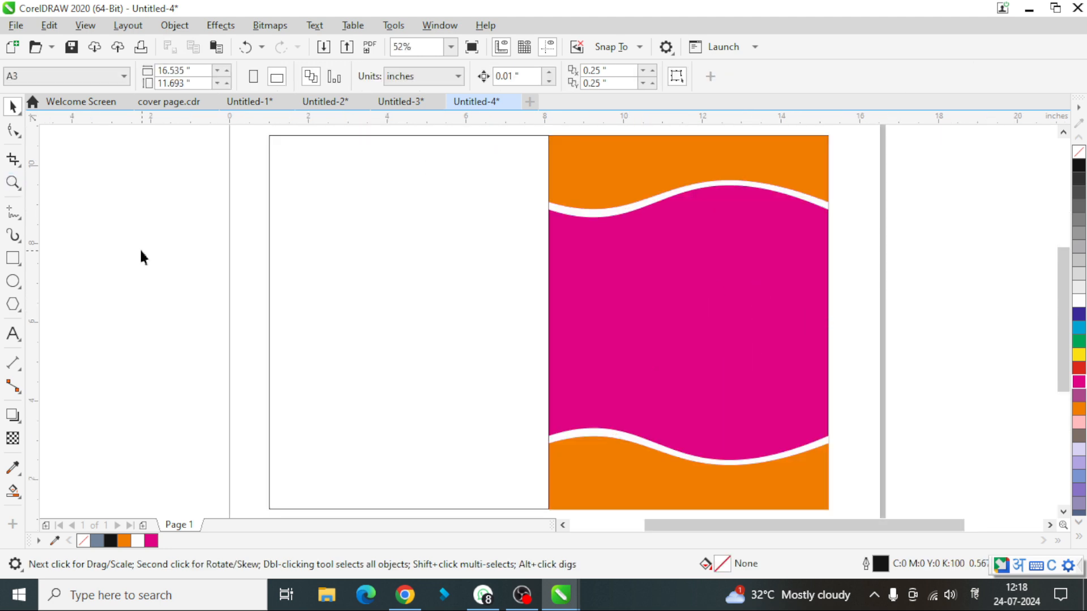
right_click(114, 193)
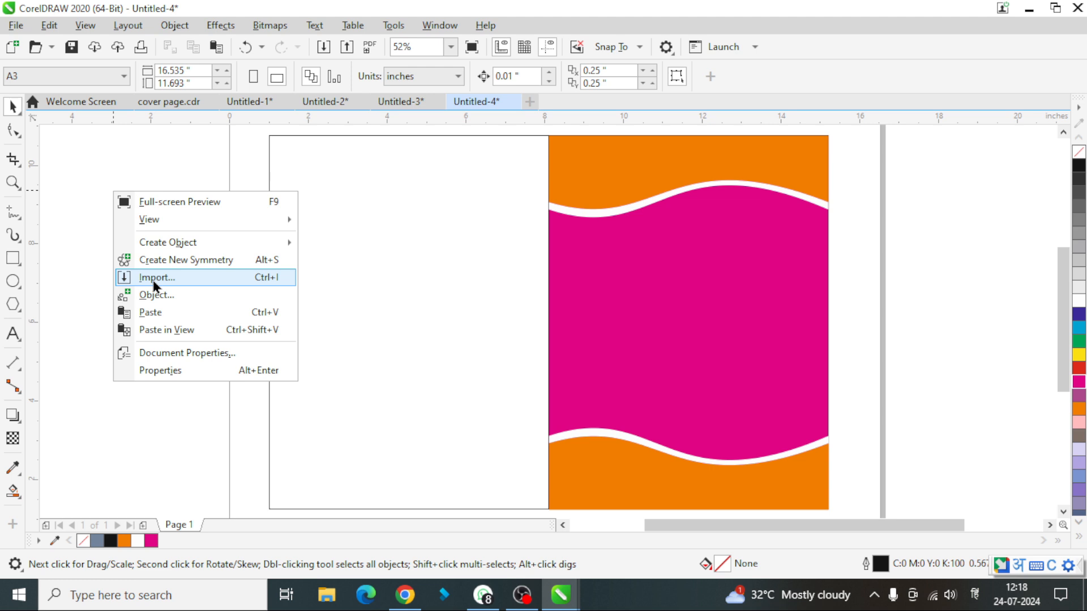
click(153, 281)
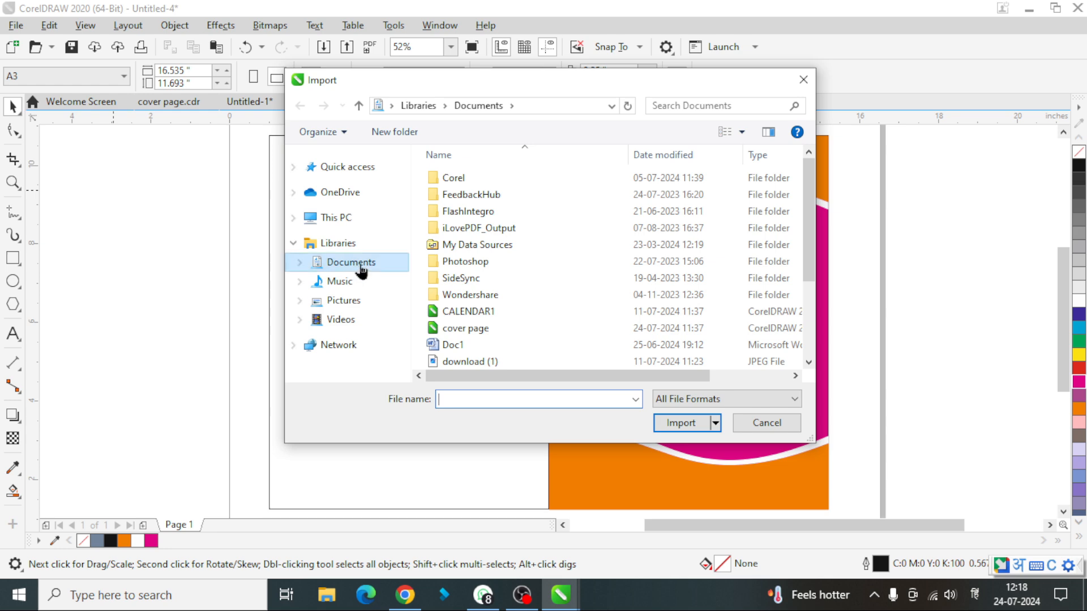
click(344, 301)
scroll(622, 356, down, 5)
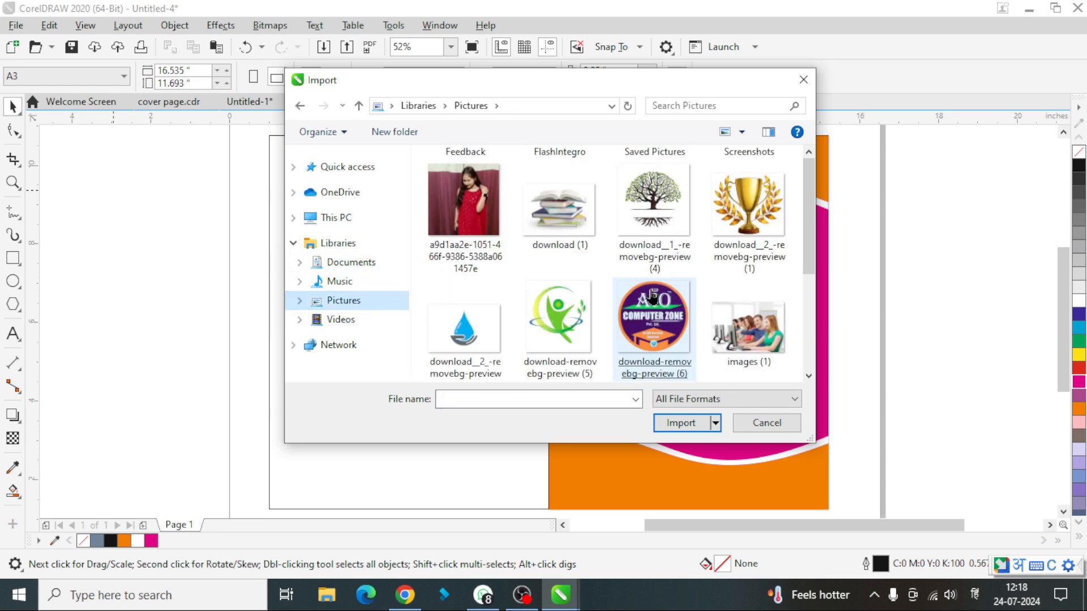
click(746, 239)
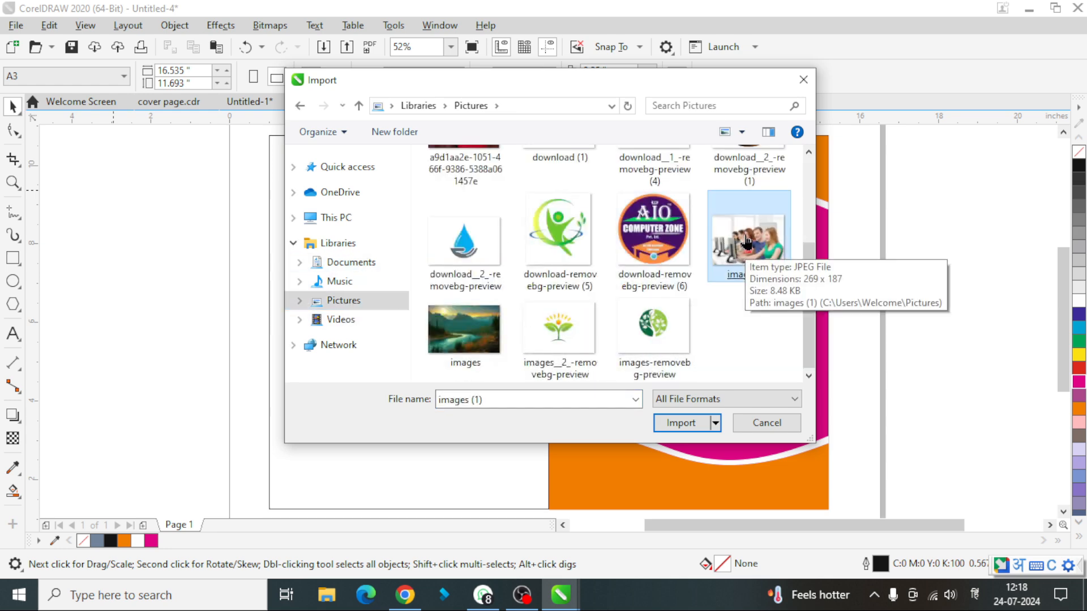
double_click(464, 330)
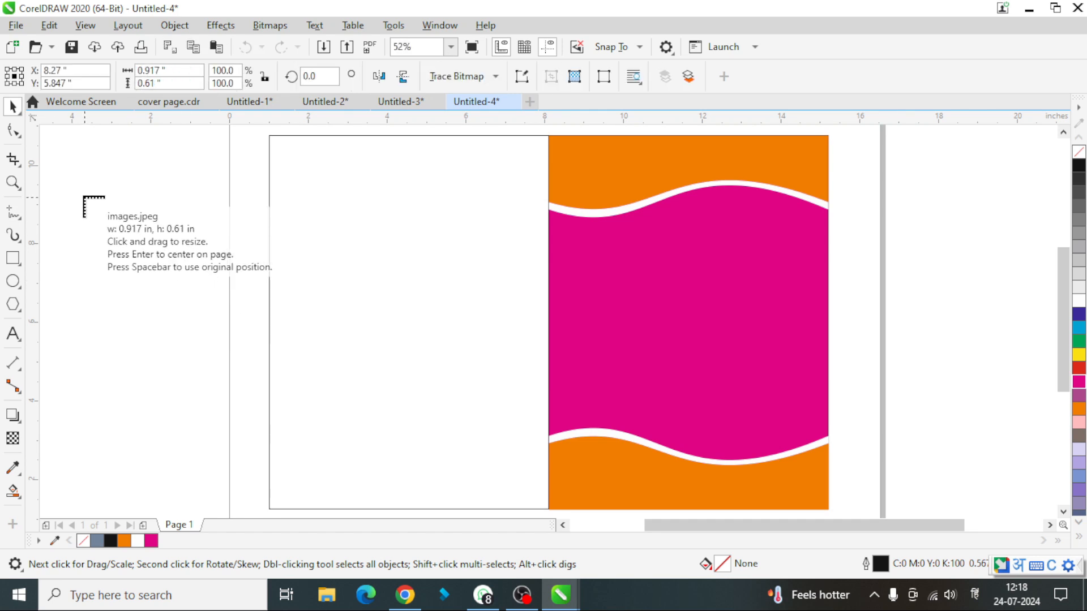
drag(70, 177, 238, 342)
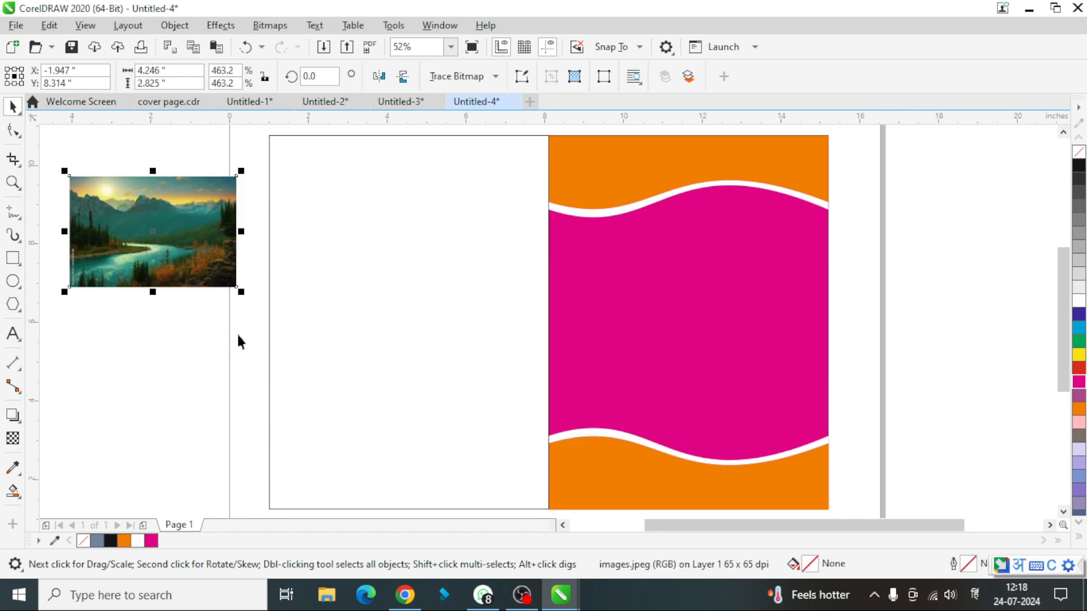
Step: PowerClip the landscape picture inside the magenta rectangle of the right panel
right_click(156, 233)
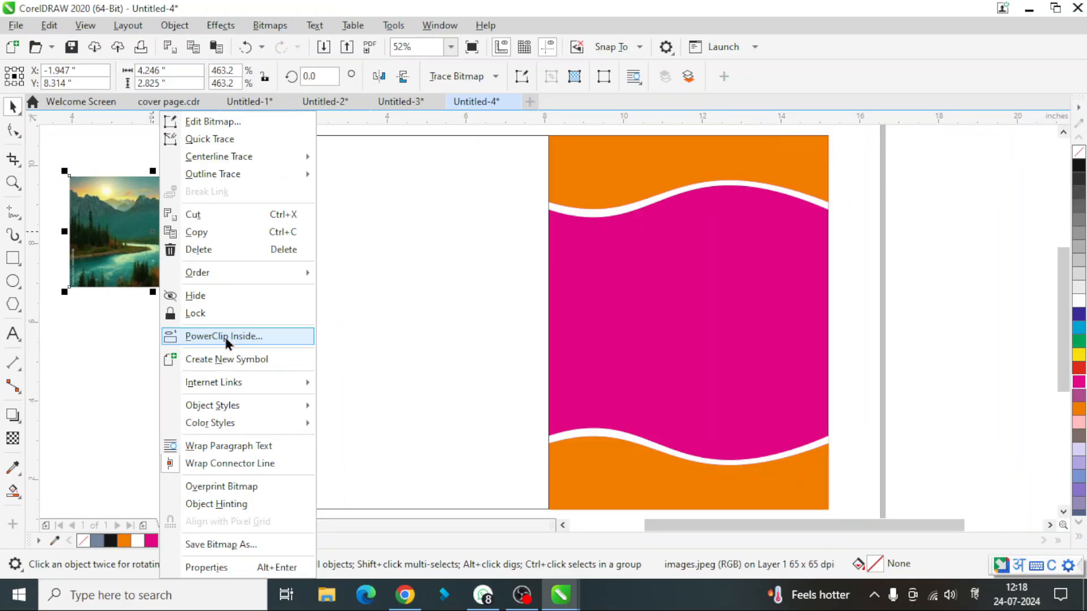
click(223, 338)
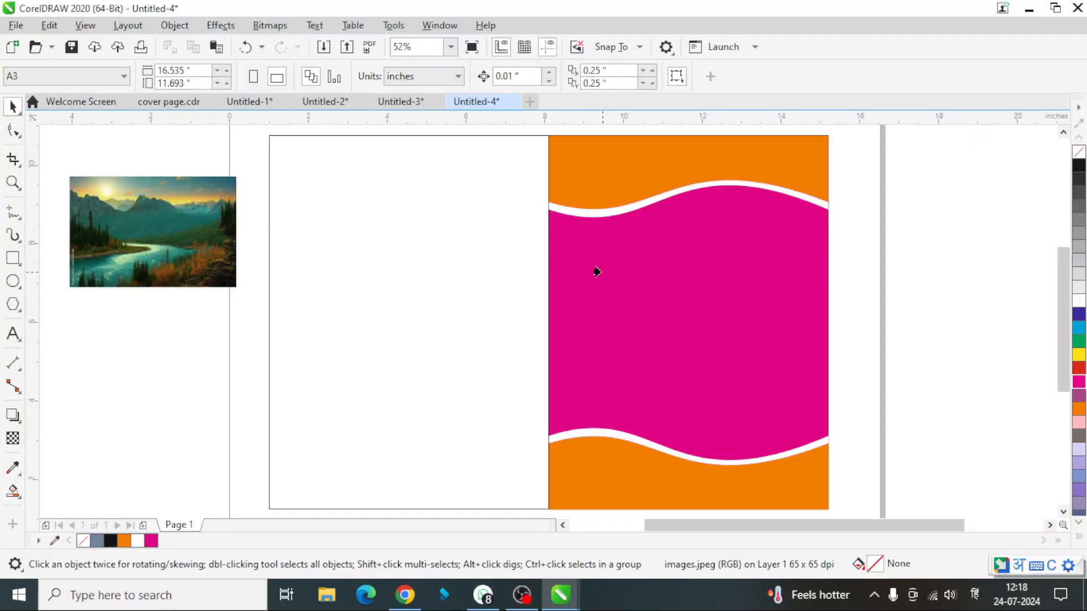
click(605, 295)
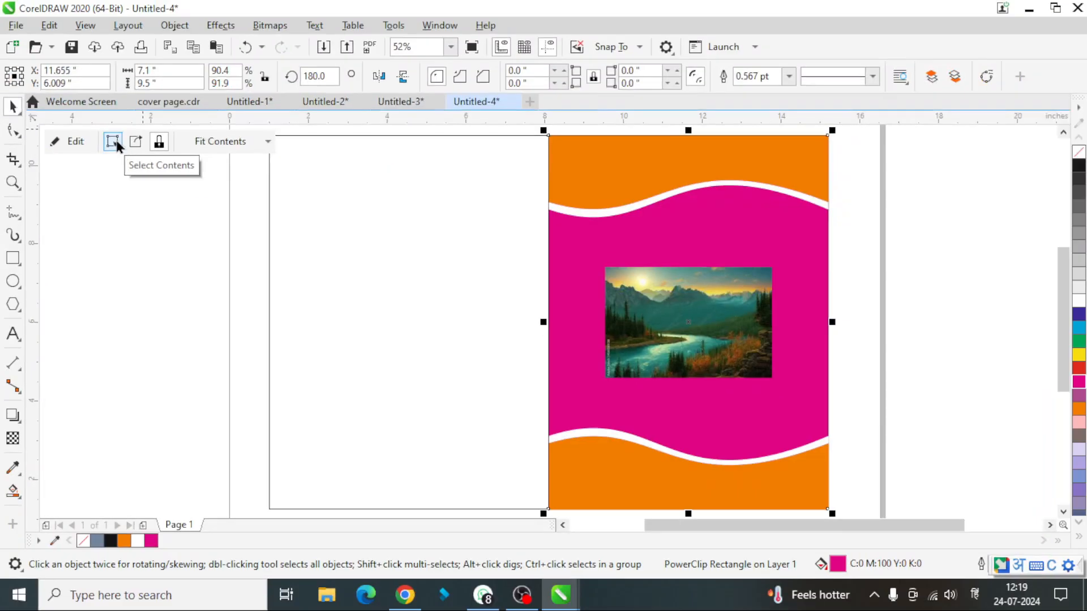
Step: Enlarge the clipped landscape picture to about 11.67 by 7.76 inches so it covers the magenta area between the waves
click(128, 143)
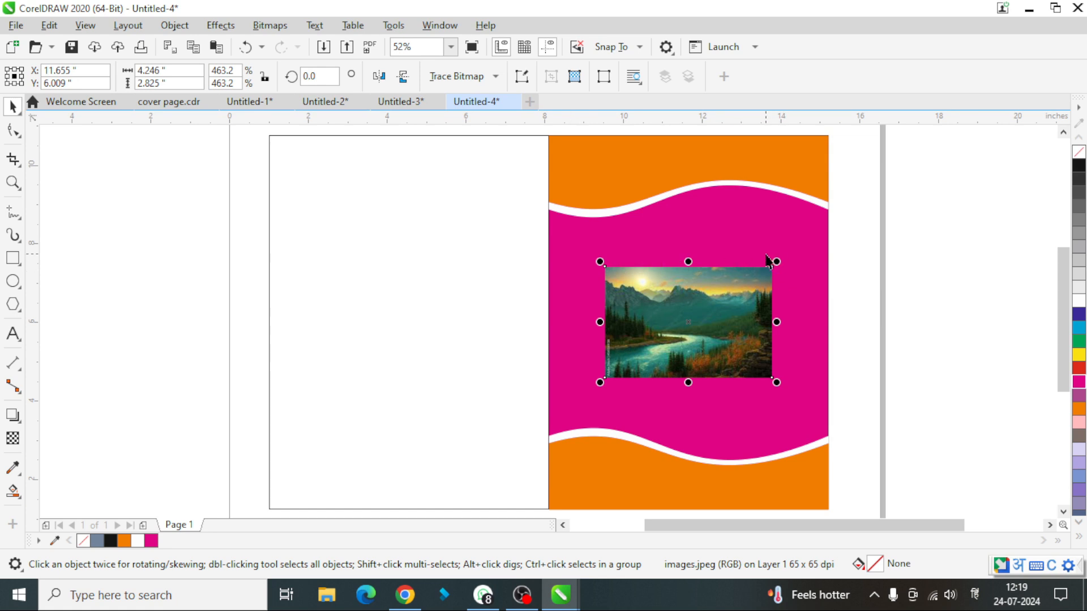
key(F3)
drag(689, 281, 804, 215)
click(589, 357)
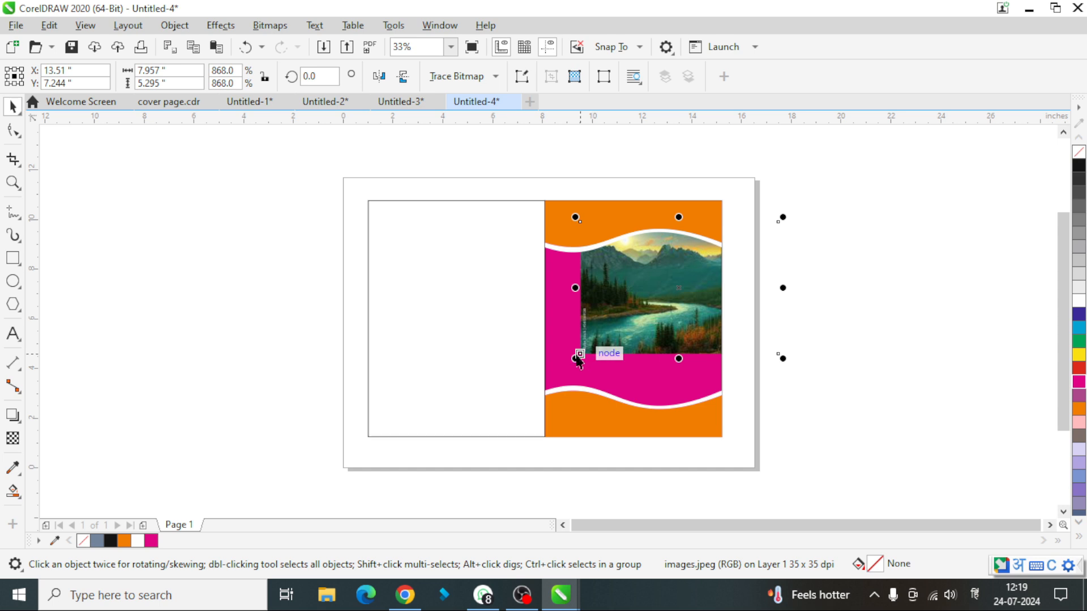
click(573, 356)
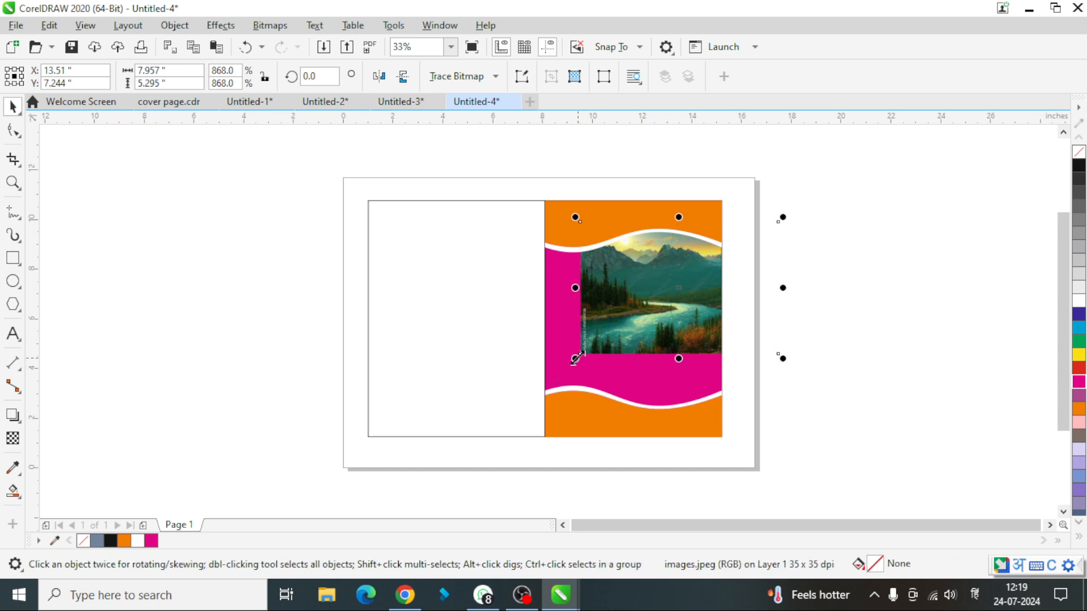
drag(574, 359, 518, 396)
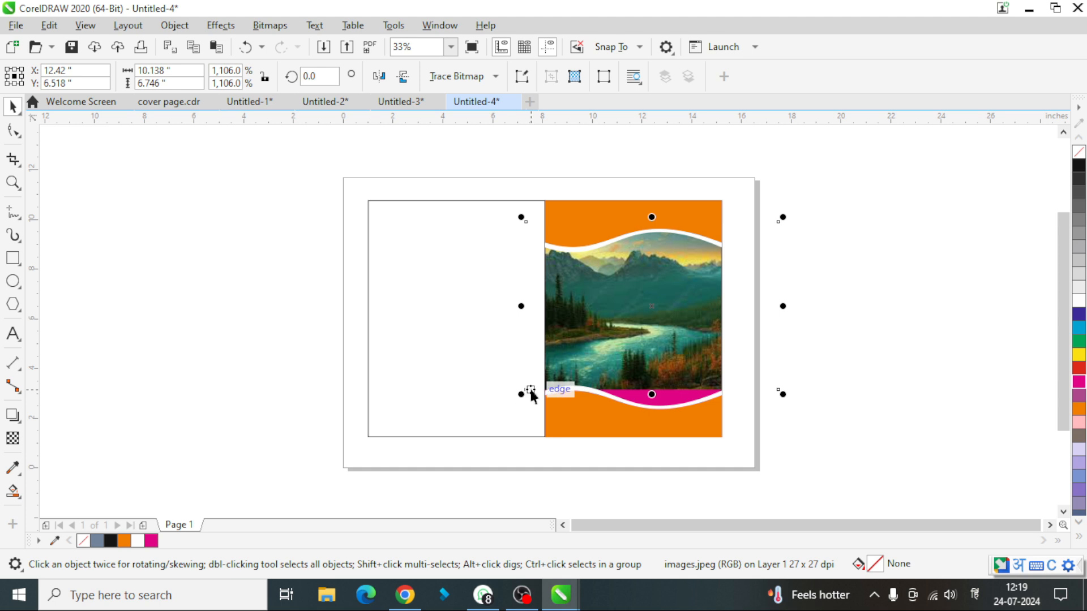
click(523, 391)
click(522, 394)
drag(522, 393, 483, 420)
click(924, 321)
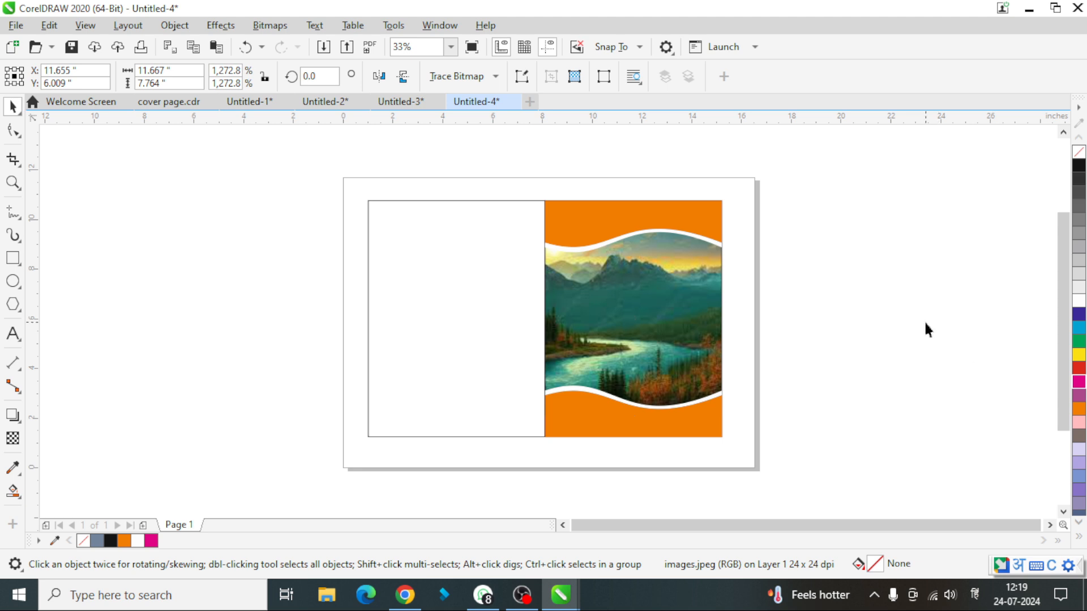
Step: Draw a horizontal ellipse about 3.74 by 0.91 inches in the empty area beside the page
scroll(924, 321, up, 2)
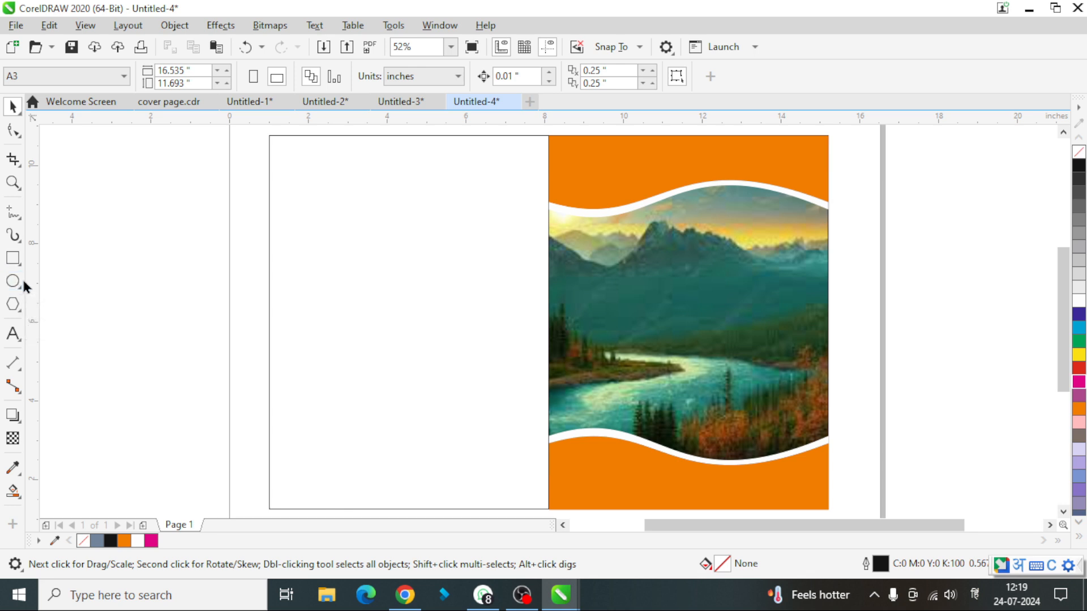
key(F7)
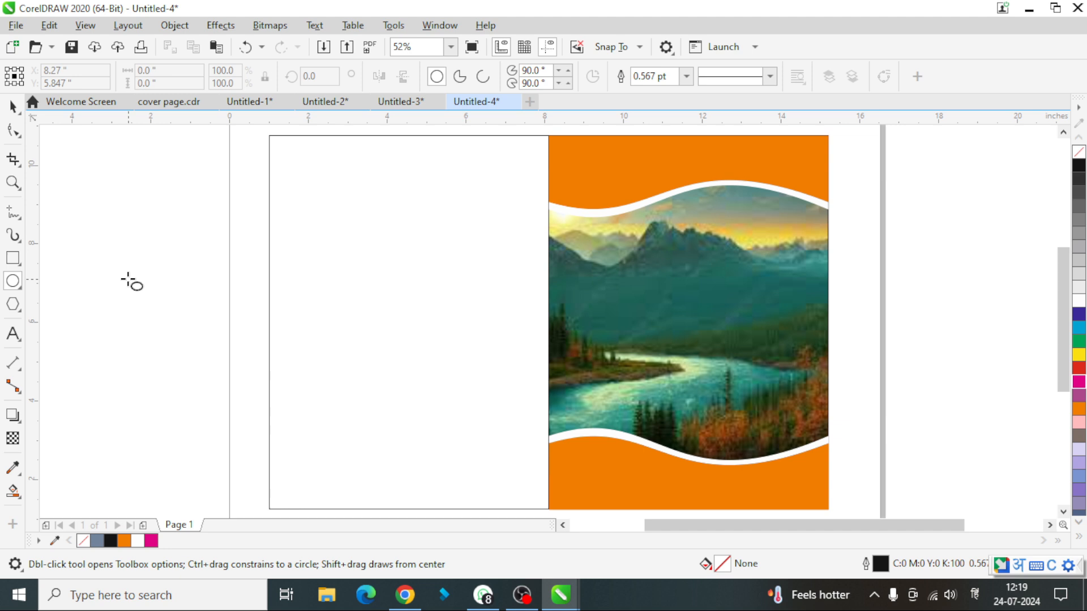
drag(84, 229, 230, 264)
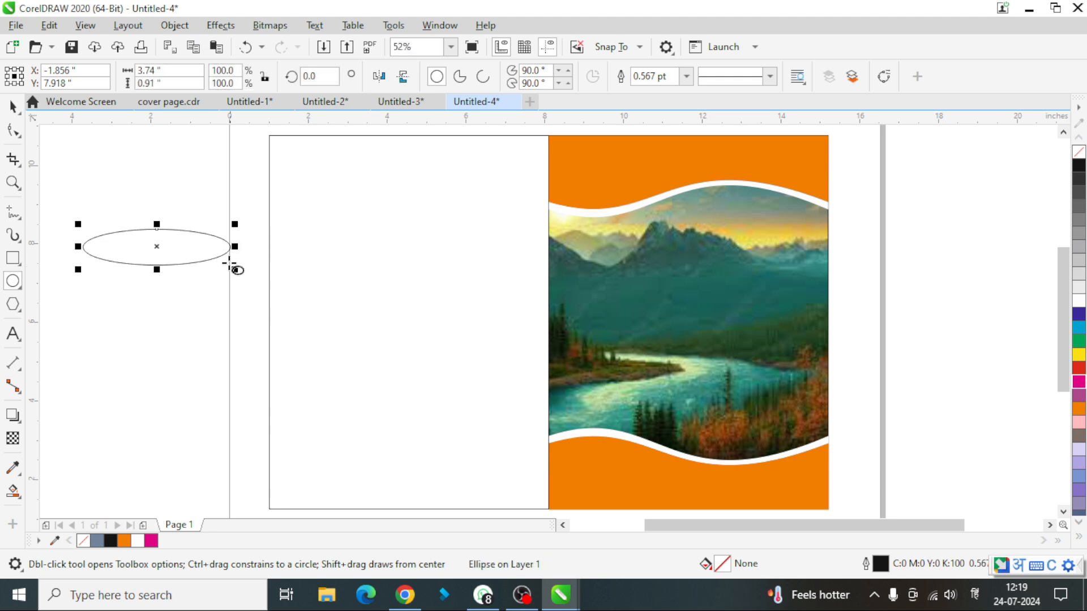
Step: Give the ellipse a 3.0 pt white outline and a red fill
click(686, 76)
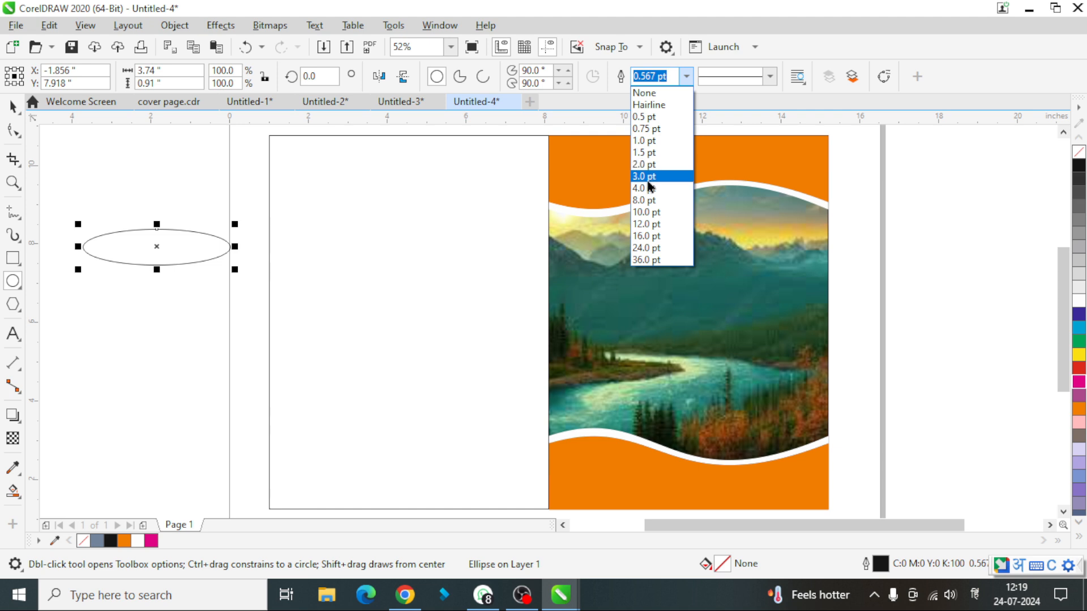
click(648, 178)
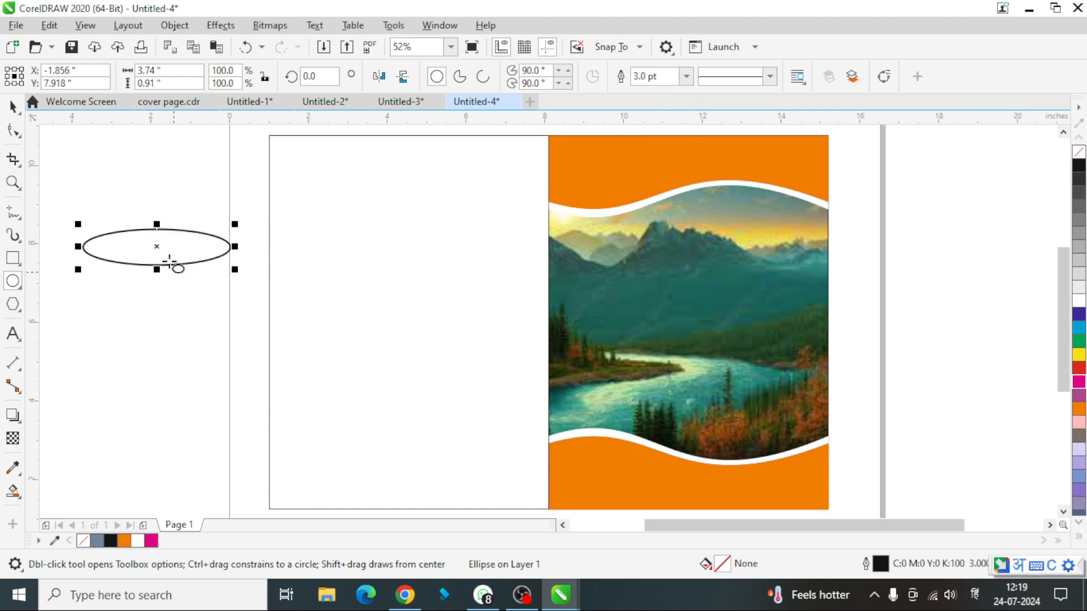
click(14, 106)
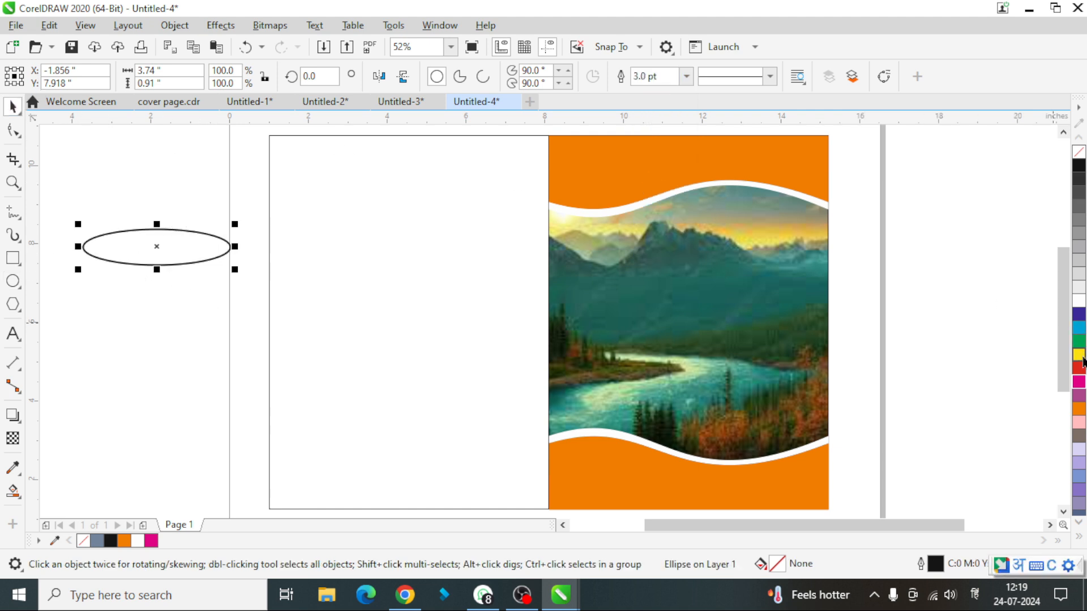
right_click(1077, 304)
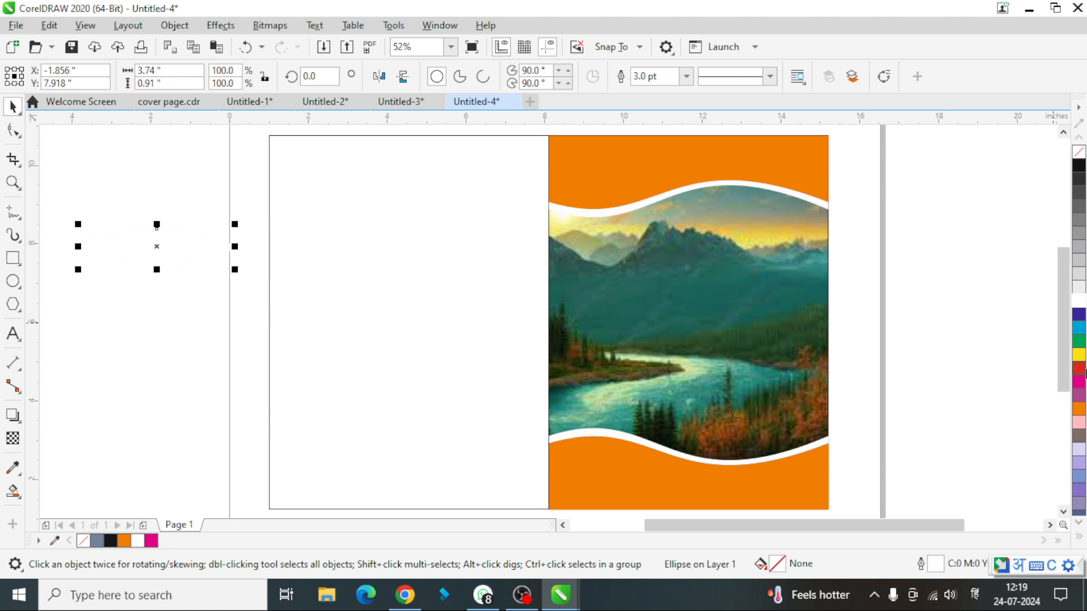
click(1079, 369)
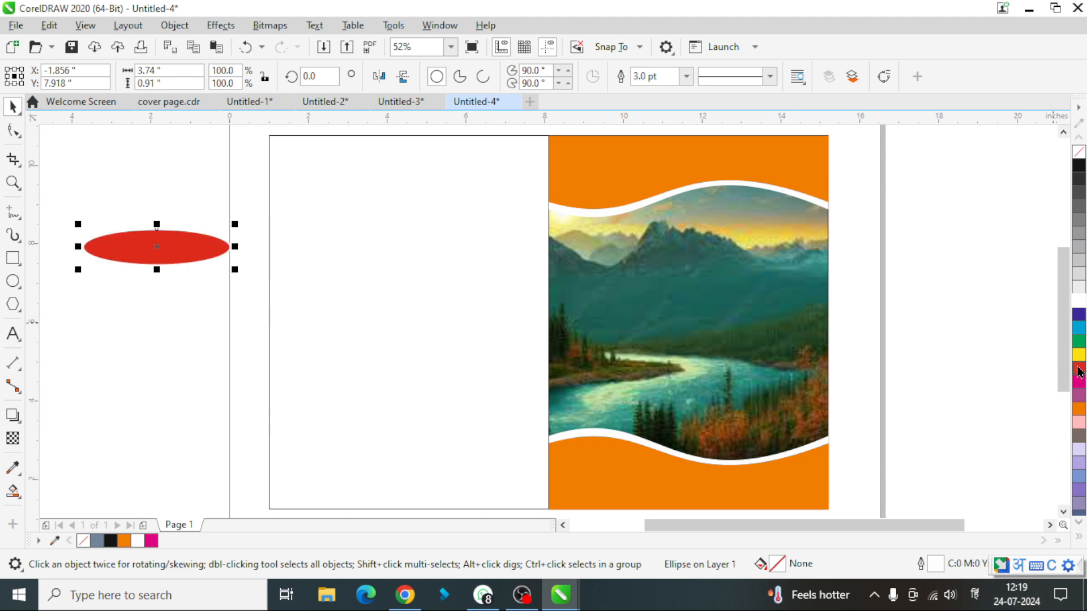
Step: Make a smaller copy of the ellipse, about 2.95 by 0.67 inches, centre it inside the red one and fill it yellow
drag(235, 224, 229, 226)
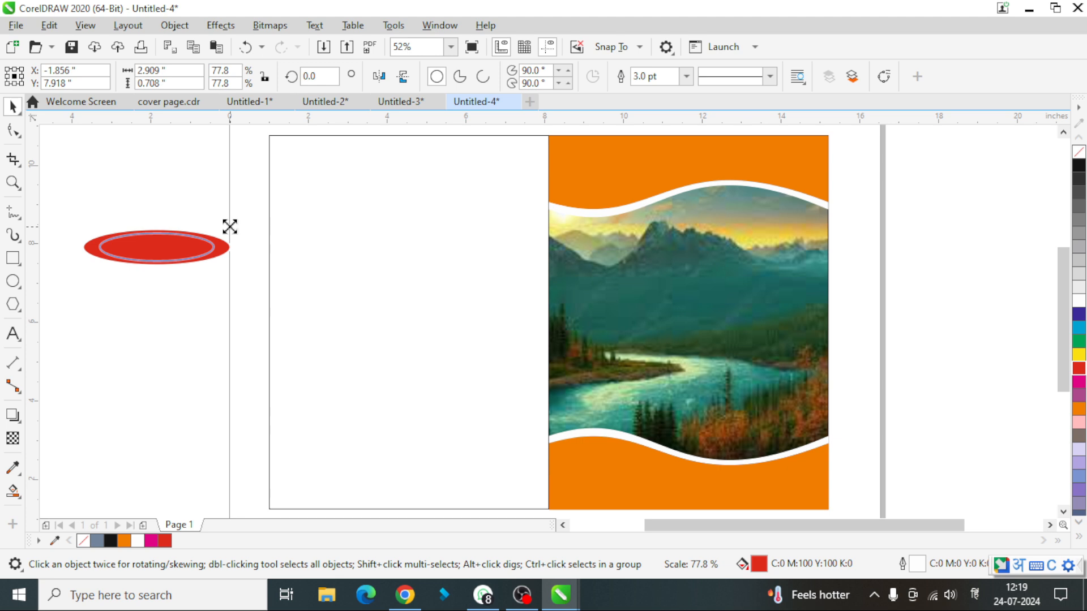
drag(230, 226, 231, 232)
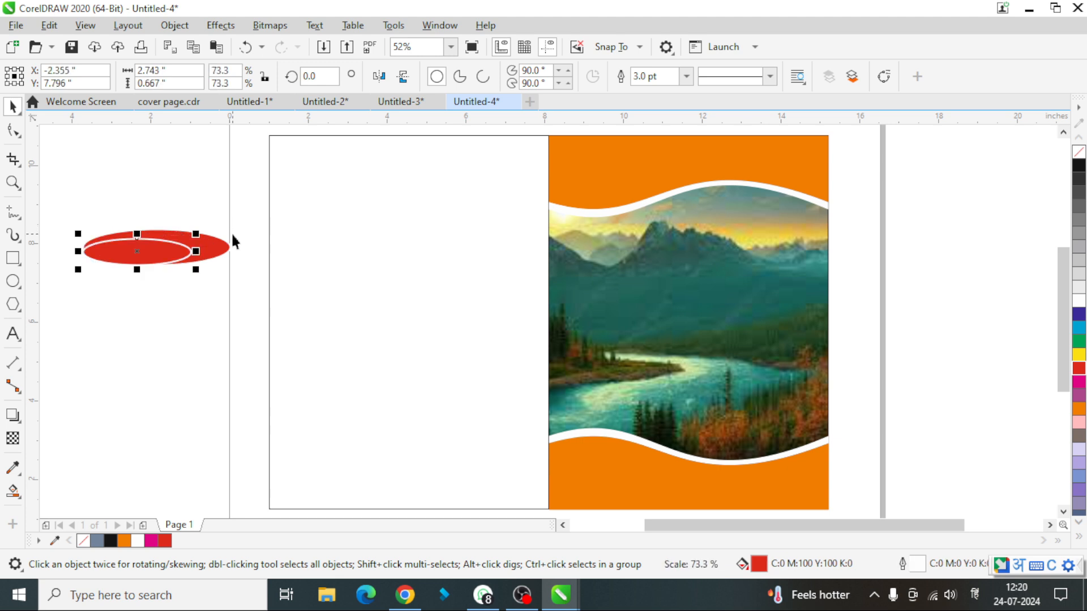
drag(148, 251, 168, 246)
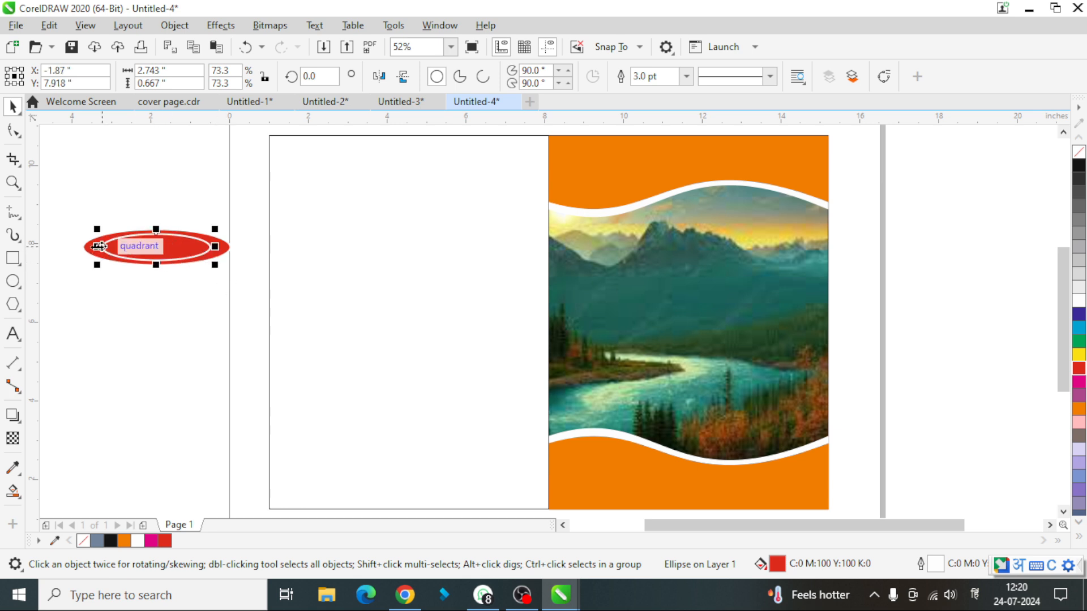
drag(97, 246, 101, 246)
drag(211, 246, 227, 247)
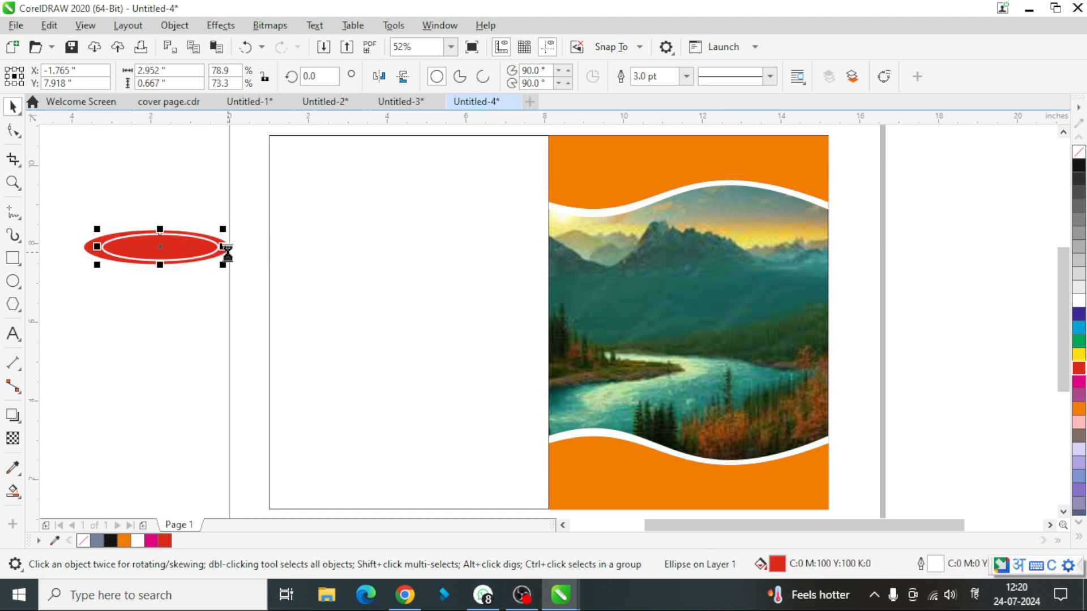
key(Left)
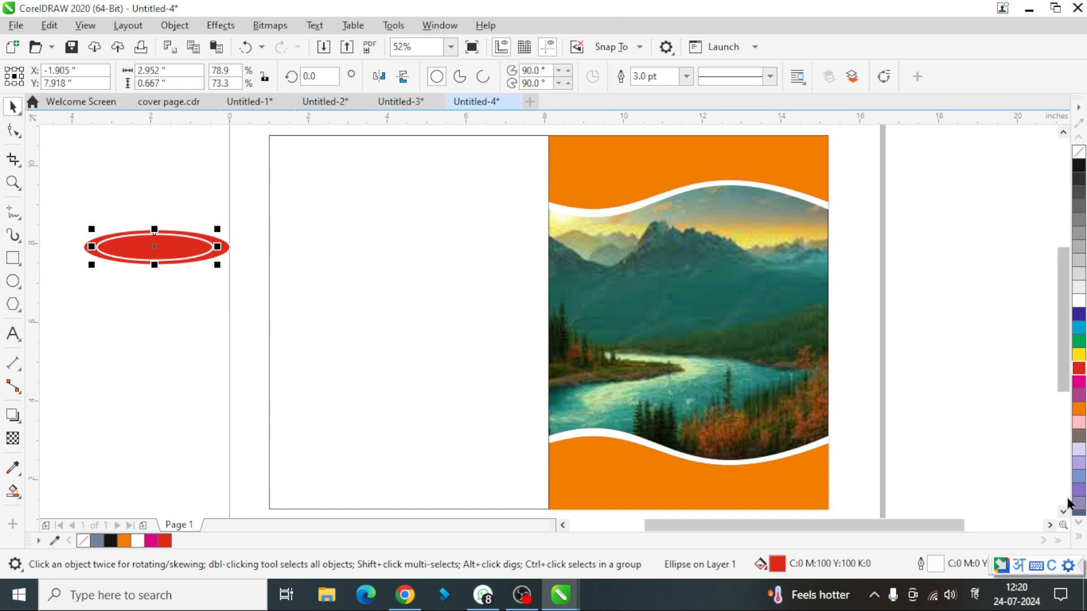
click(1078, 355)
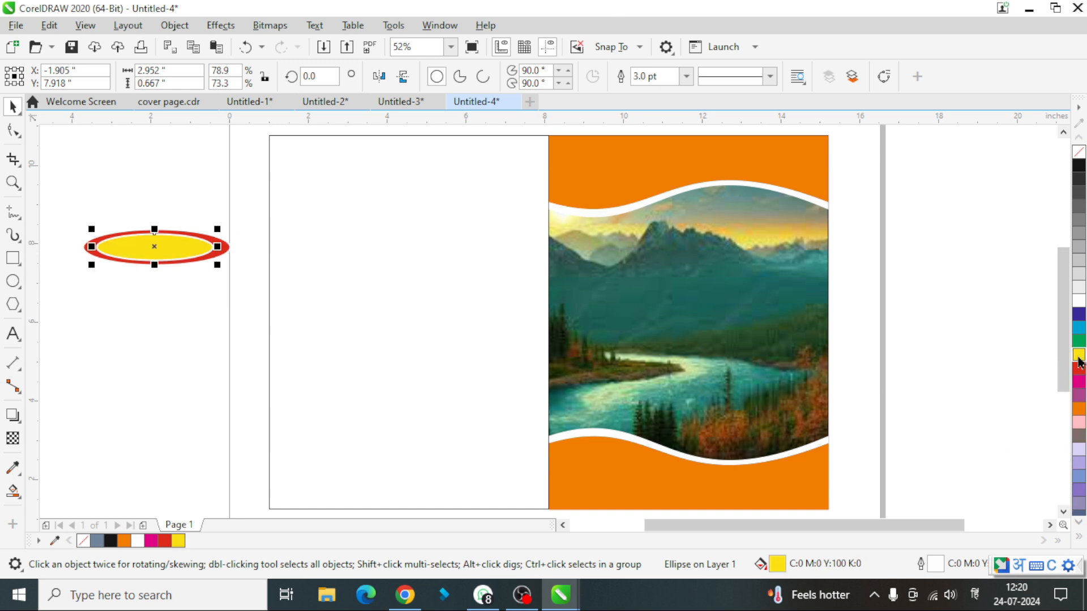
Step: Move both ellipses together onto the crest of the header wave in the right panel
click(132, 315)
drag(280, 300, 281, 297)
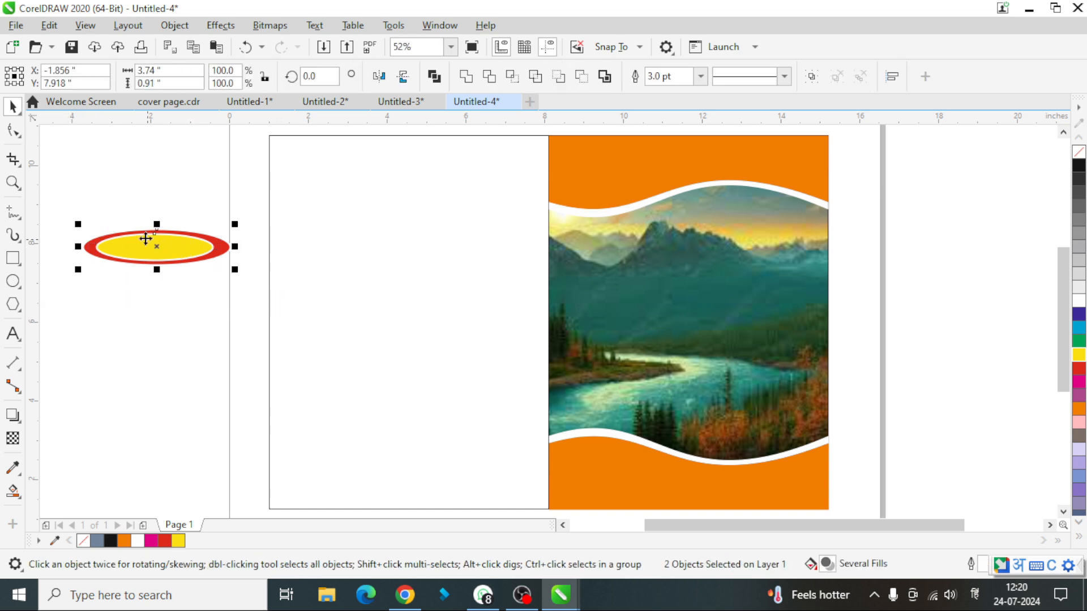
drag(155, 243, 735, 193)
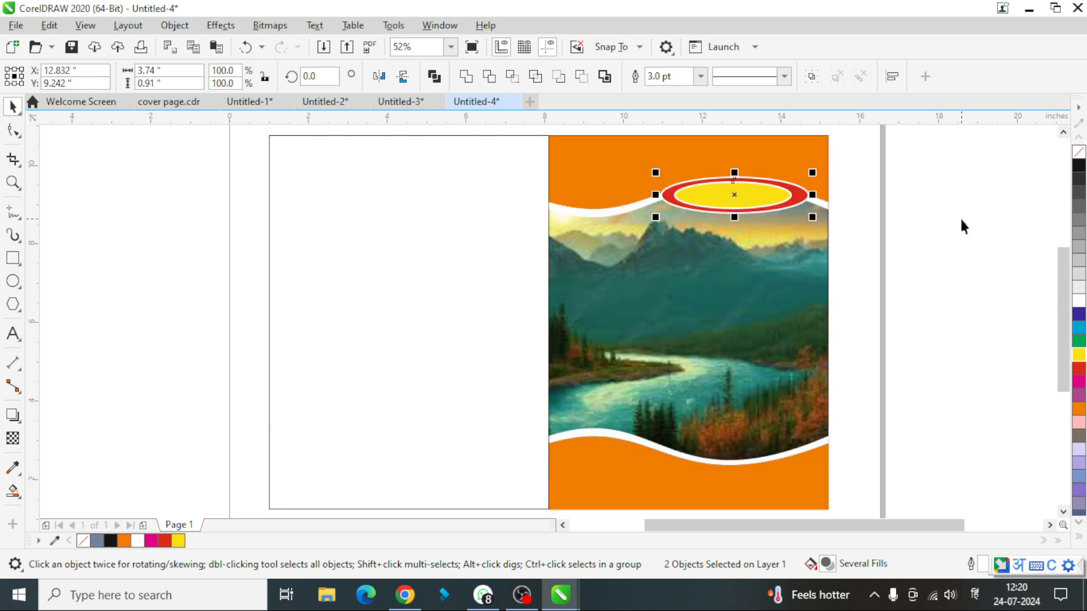
click(960, 221)
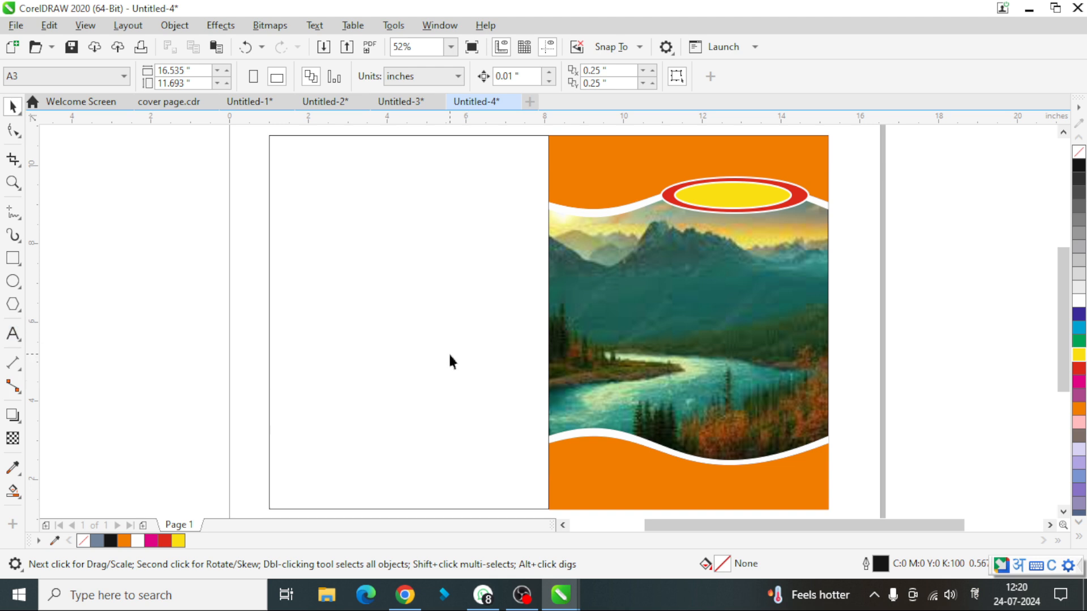
Step: Switch the input language to English and add the artistic text "Notebook" and "Classmate" on two lines beside the page
key(F8)
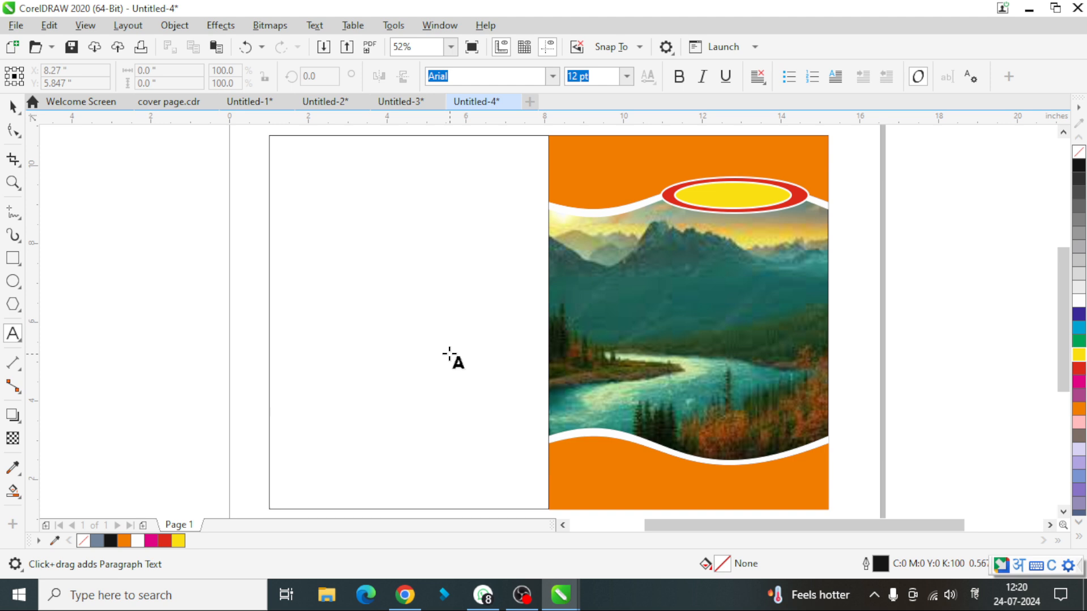
click(109, 206)
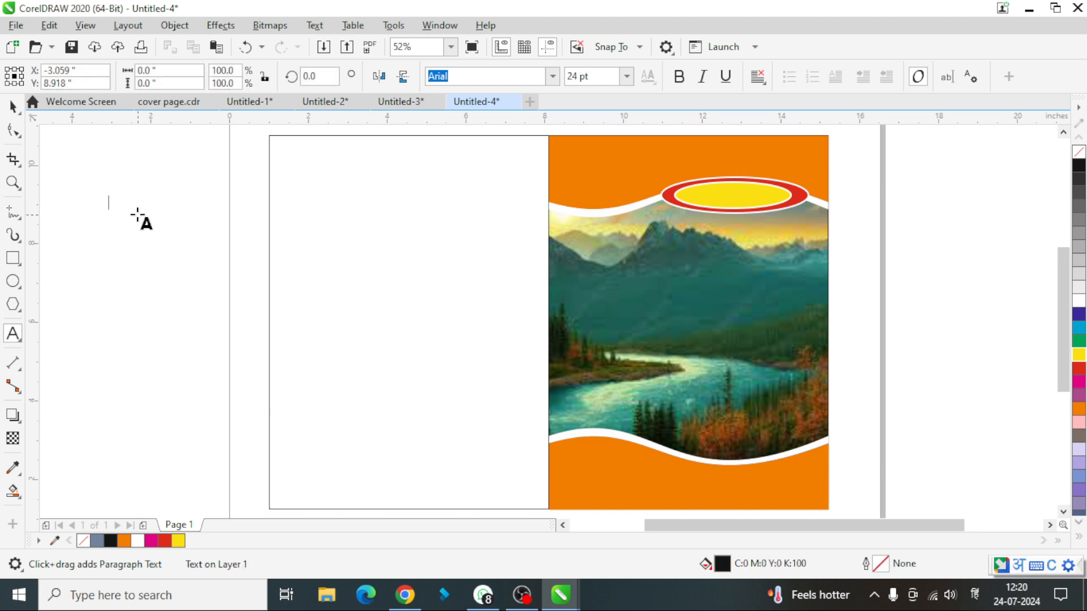
text(Note)
key(BackSpace)
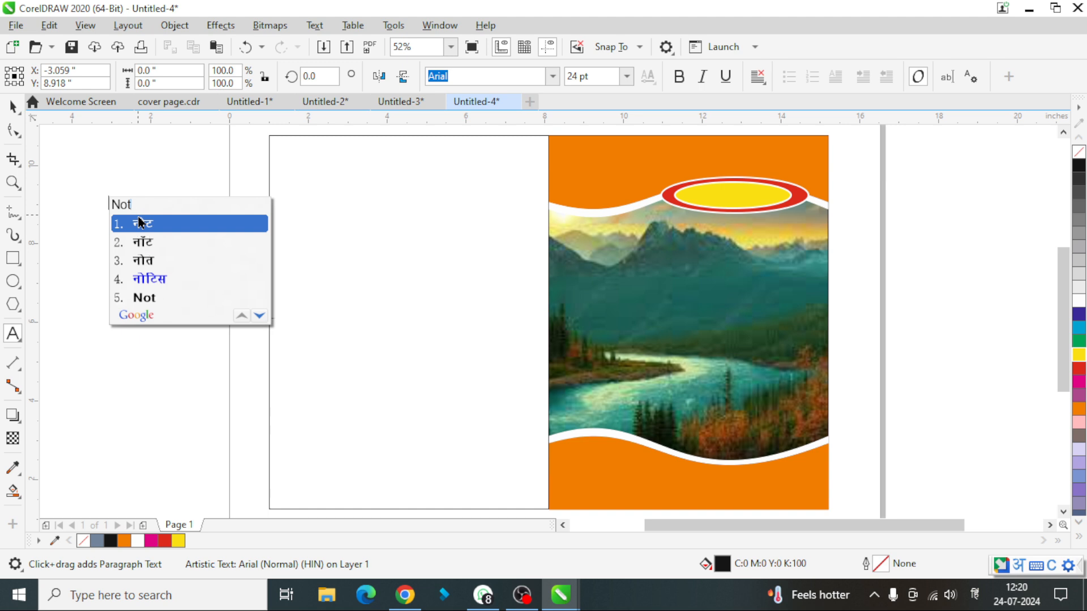
key(Escape)
key(super+space)
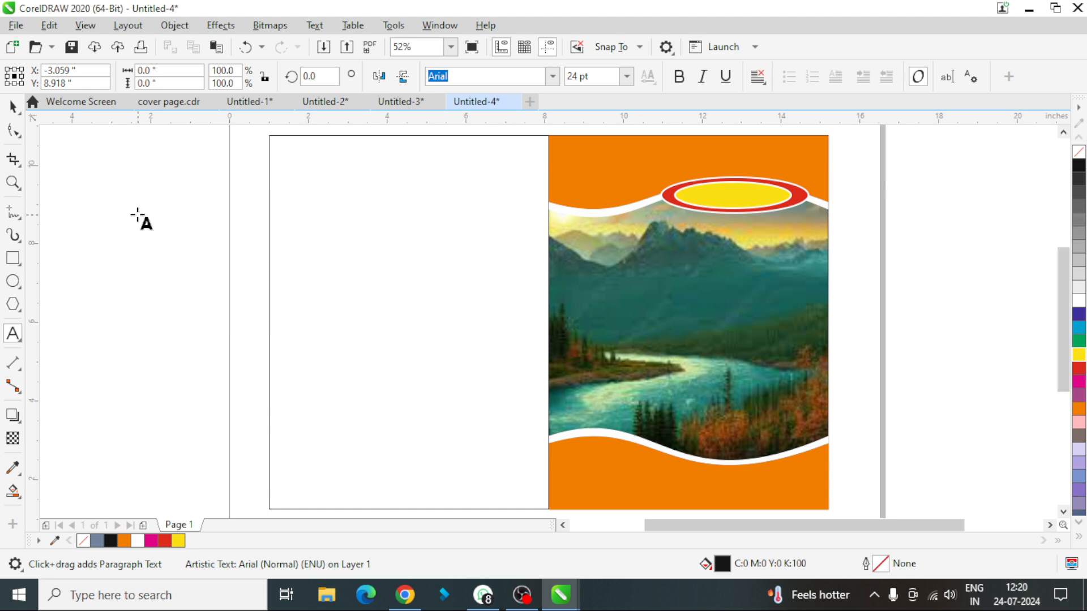
text(Notebook )
text(Classmate)
key(Escape)
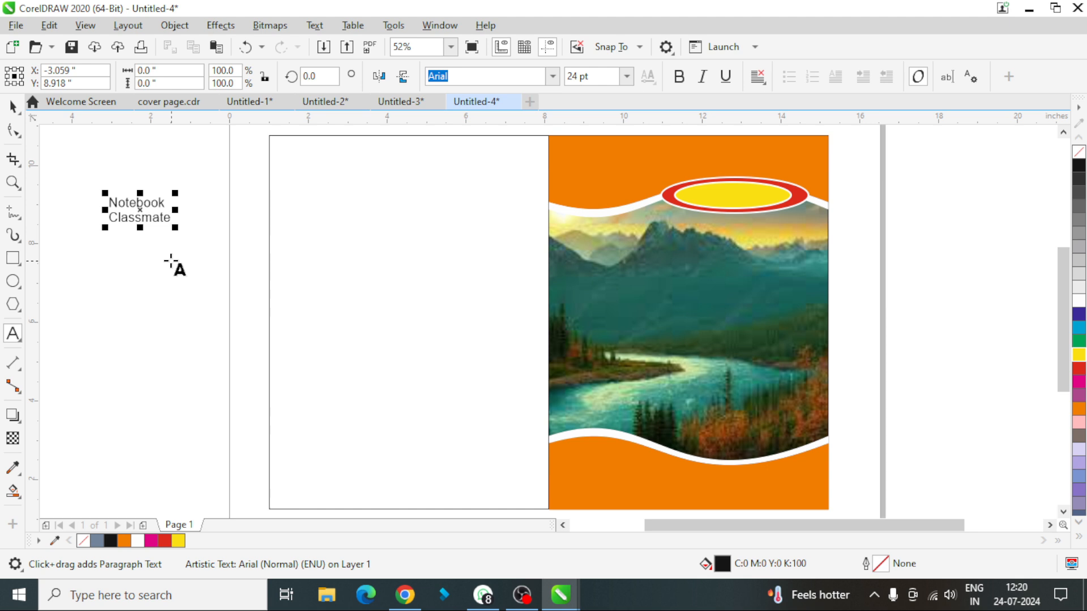
Step: Break the text apart into separate lines, enlarge "Notebook" to about 47 pt and move it above the other word
key(ctrl+space)
drag(150, 219, 167, 312)
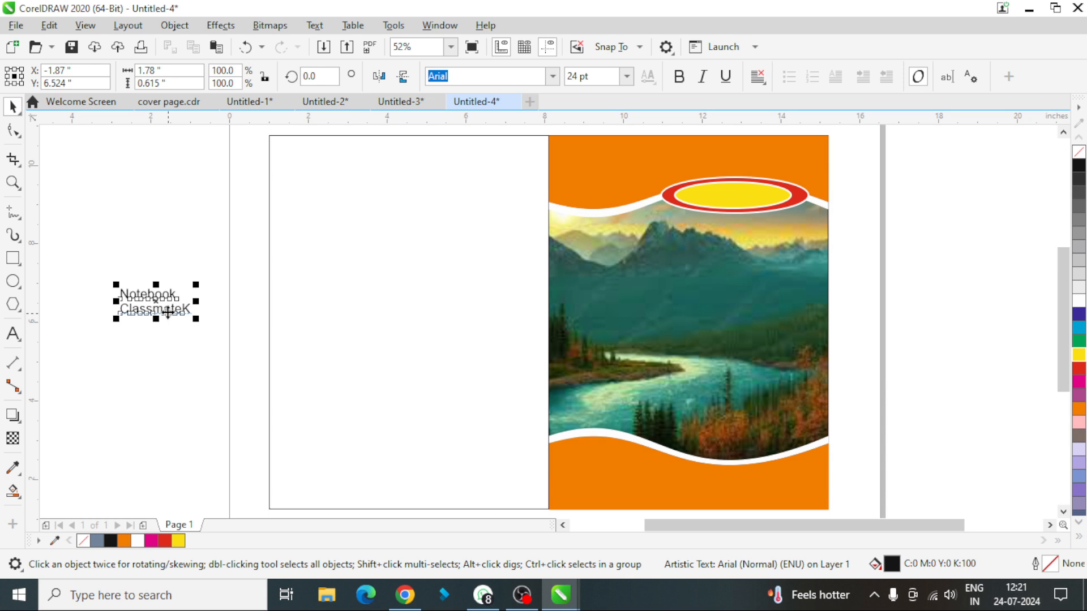
key(ctrl+k)
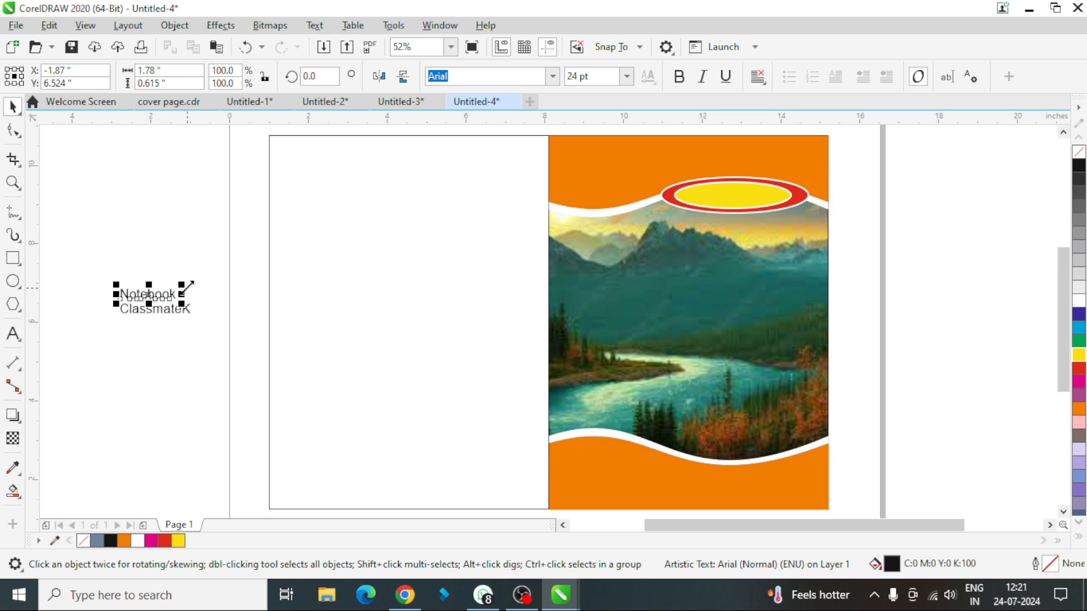
drag(185, 287, 239, 257)
drag(175, 286, 150, 213)
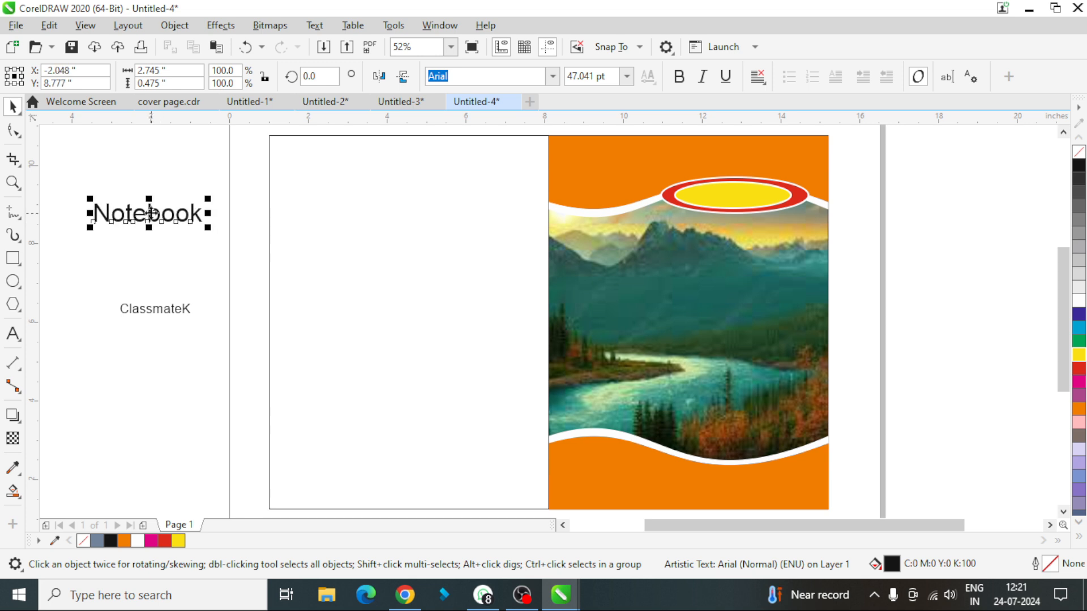
Step: Set "Notebook" in Bernard MT Condensed and place it at about 39.8 pt in the lower right corner of the orange footer
click(553, 76)
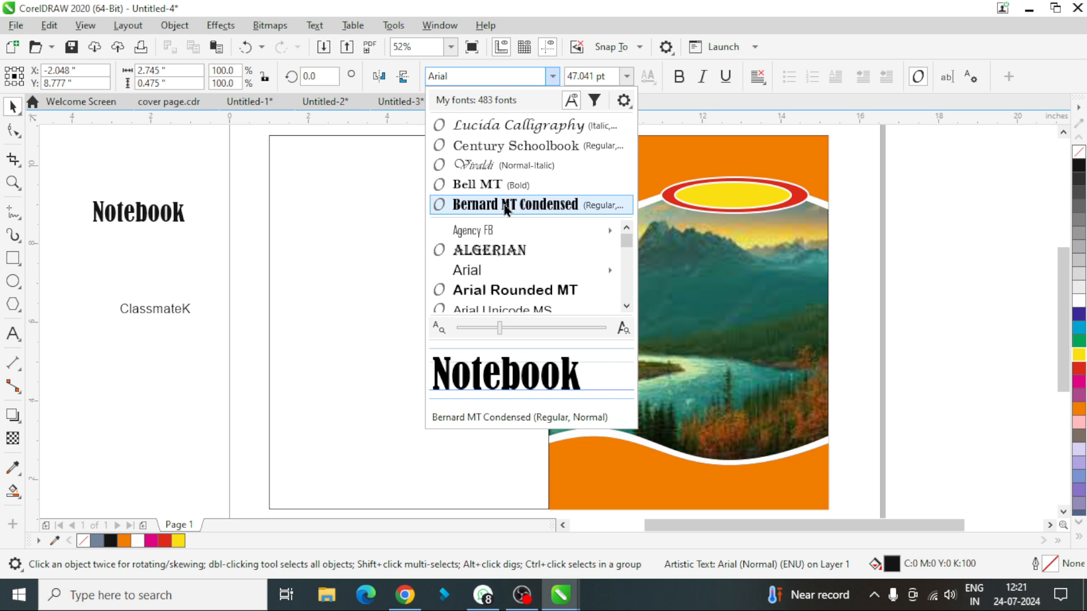
click(505, 205)
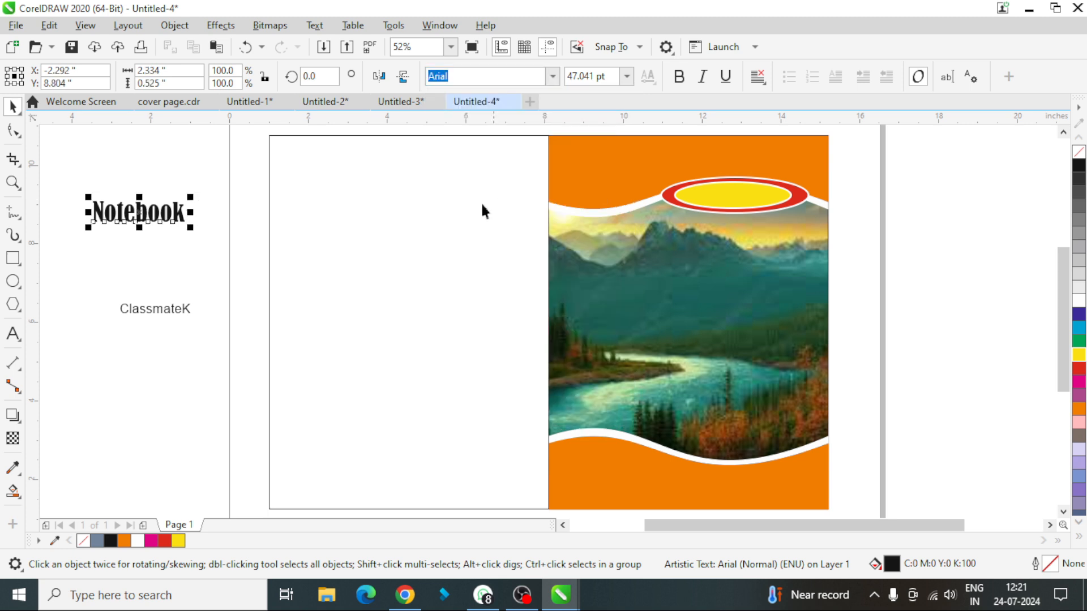
drag(282, 311, 731, 473)
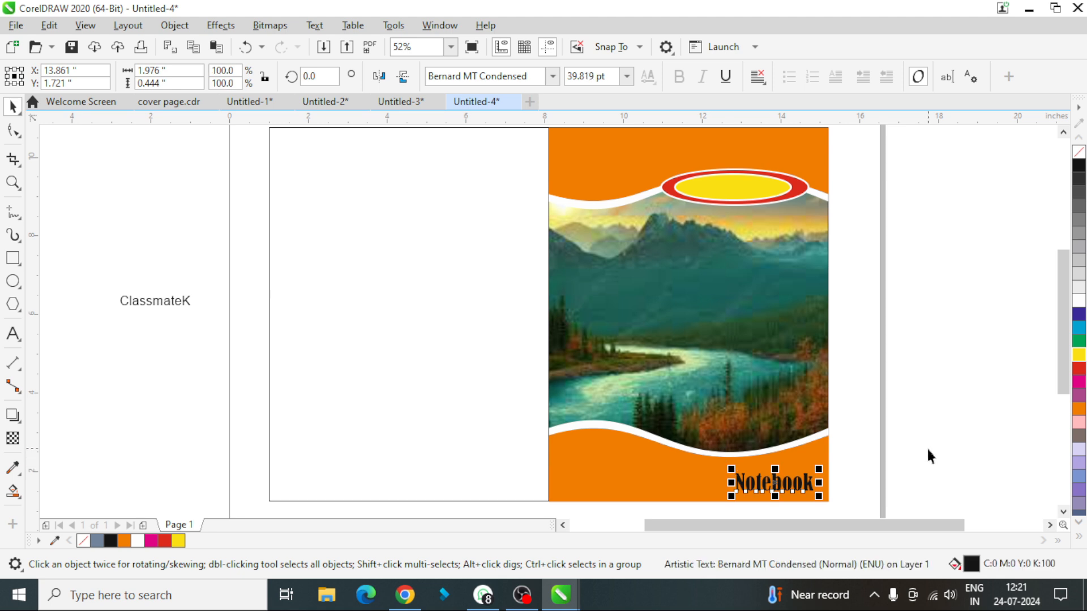
Step: Correct the remaining word to "Classmate", enlarge it to about 31.5 pt and set it in bold Bell MT
click(394, 298)
drag(202, 342, 213, 338)
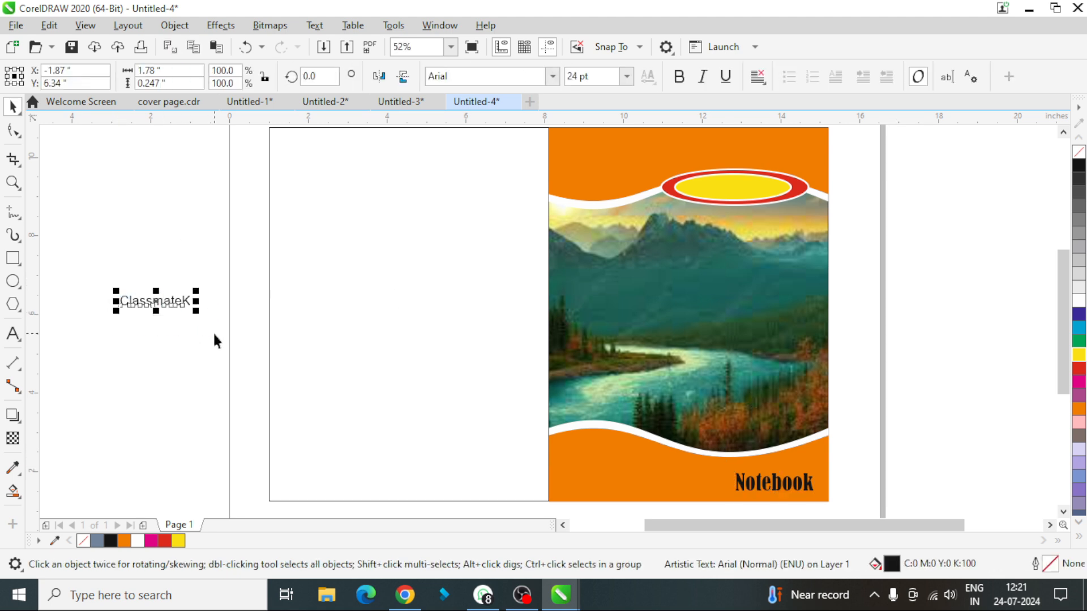
click(555, 79)
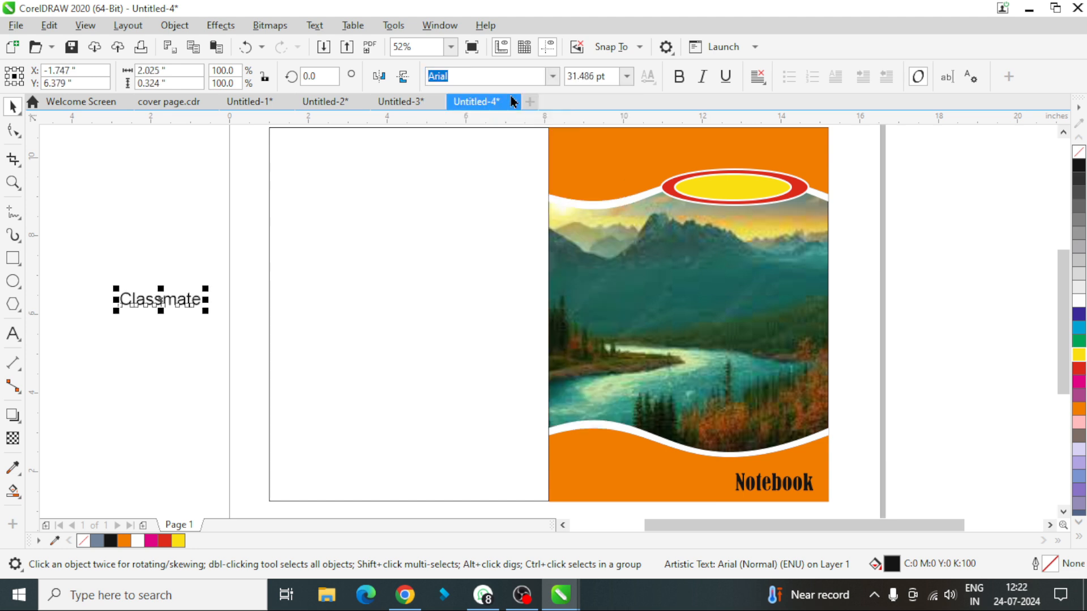
click(551, 75)
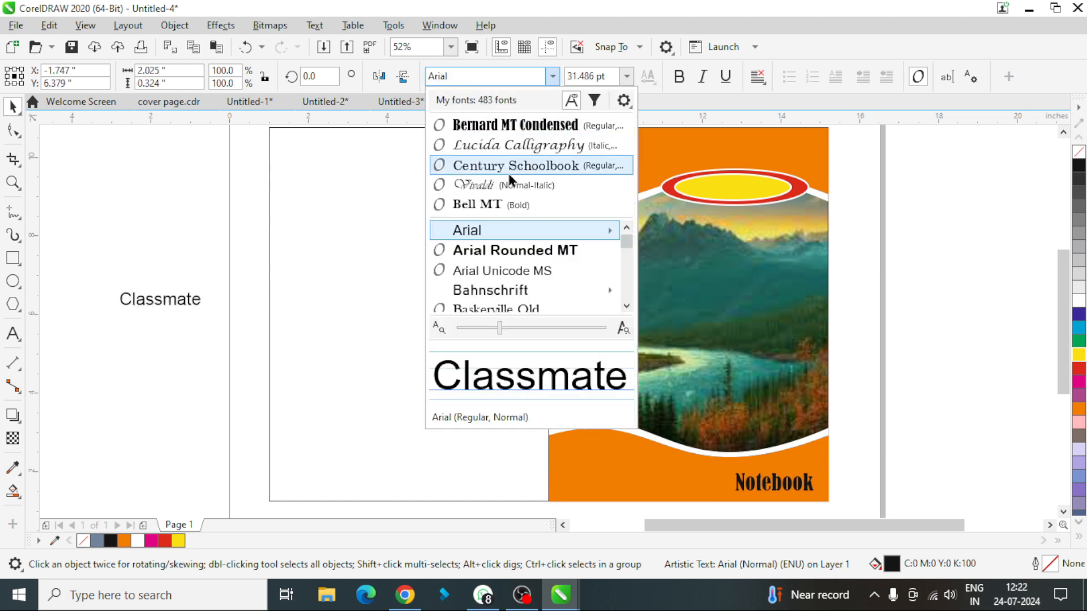
click(498, 208)
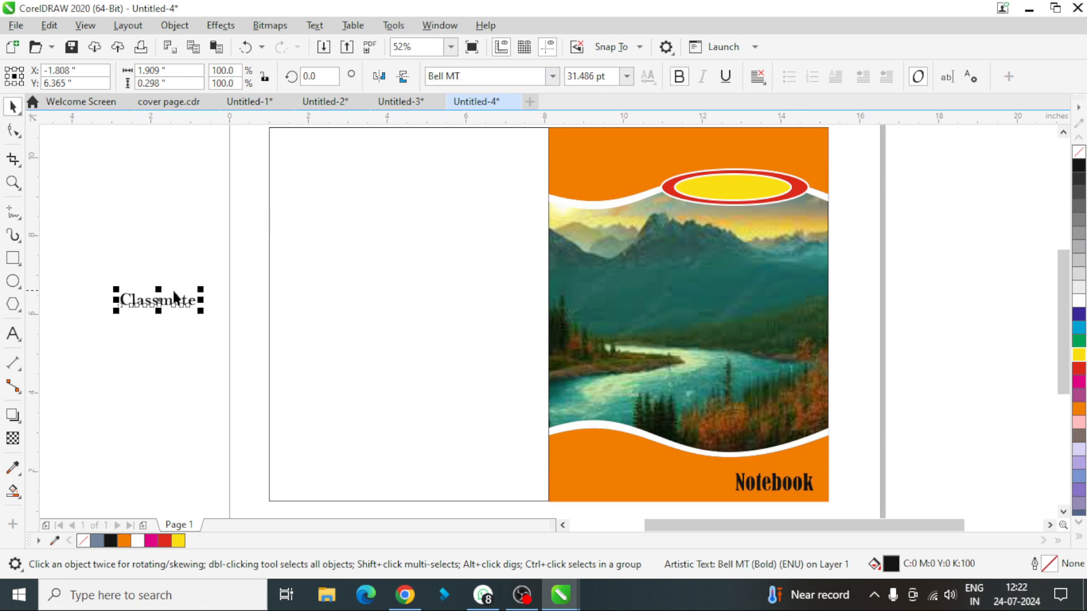
Step: Place "Classmate" at about 36 pt on the yellow ellipse and nudge it to the ellipse's centre
drag(164, 294, 791, 170)
key(Down)
key(Down)
key(Down)
key(Left)
key(Left)
key(Left)
key(Left)
key(Left)
key(Left)
key(Left)
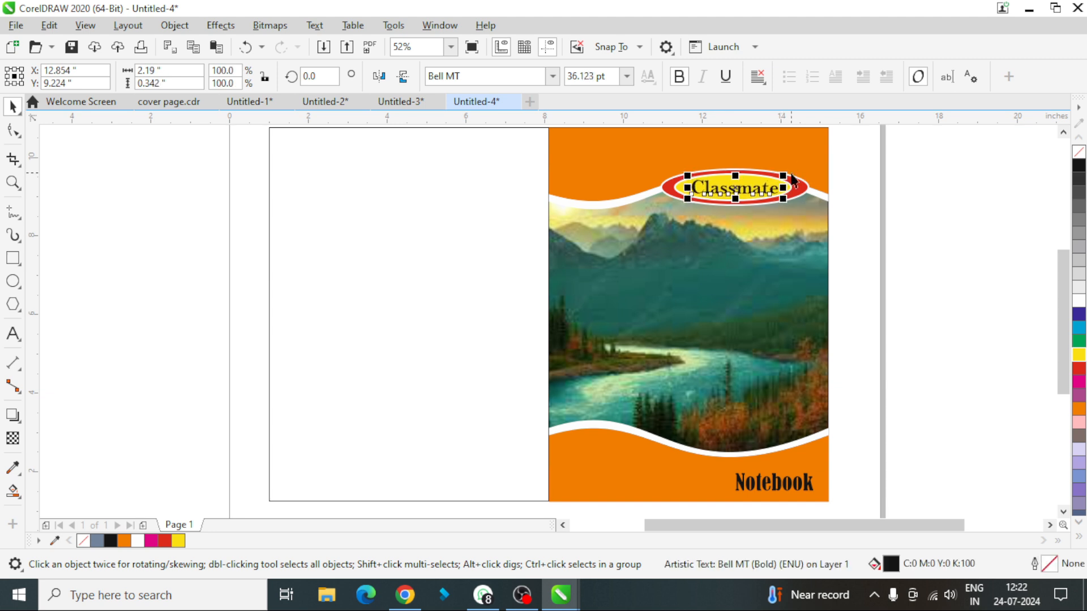
click(917, 201)
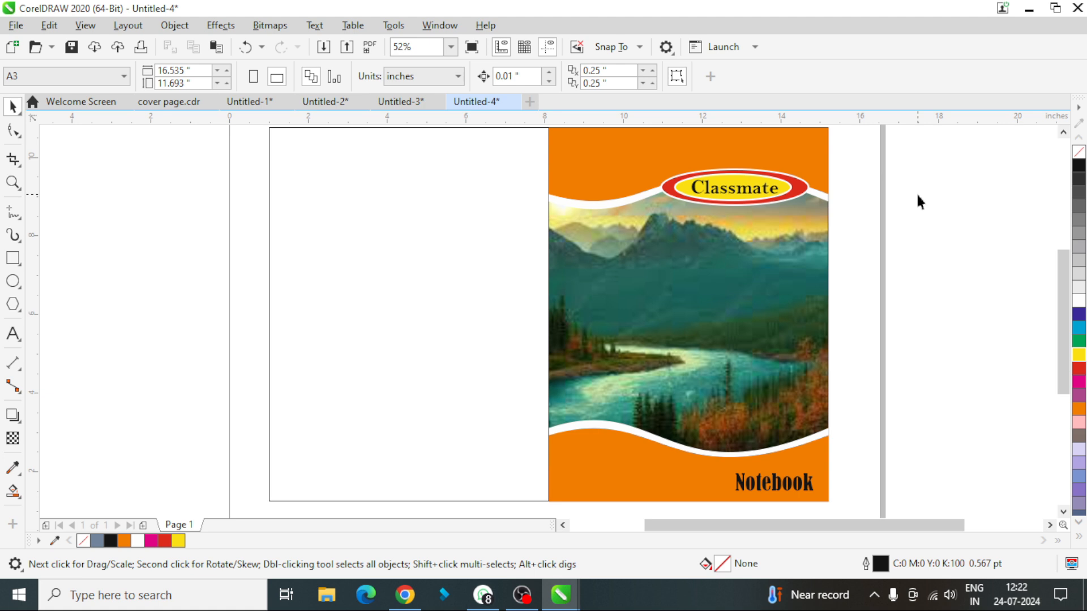
Step: Duplicate the blank left panel's rectangle in place and reduce the copy's height to about 1.4 in along the panel's foot
click(356, 266)
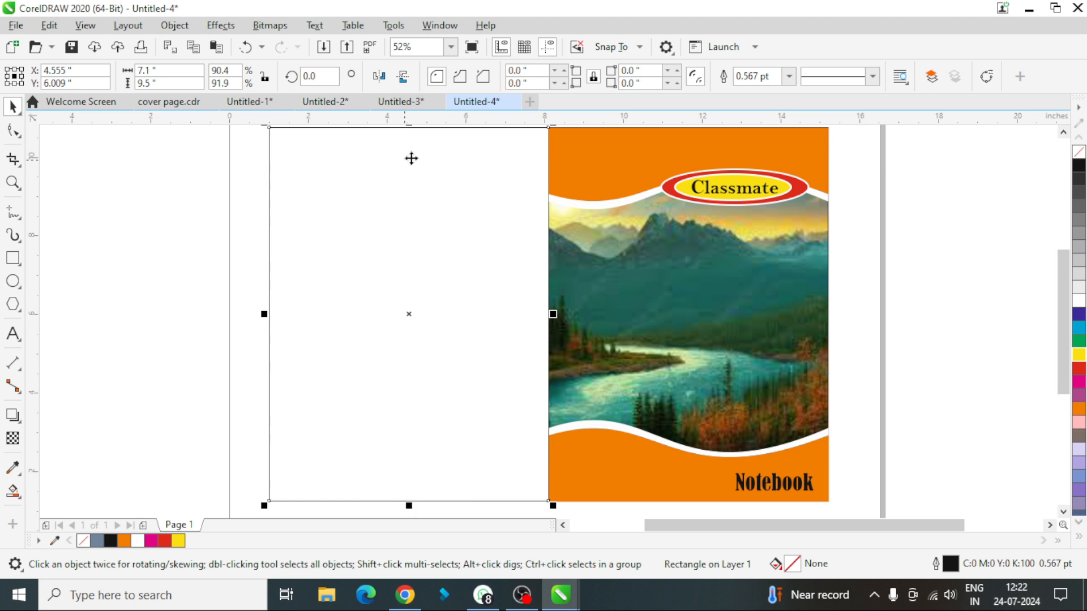
key(F3)
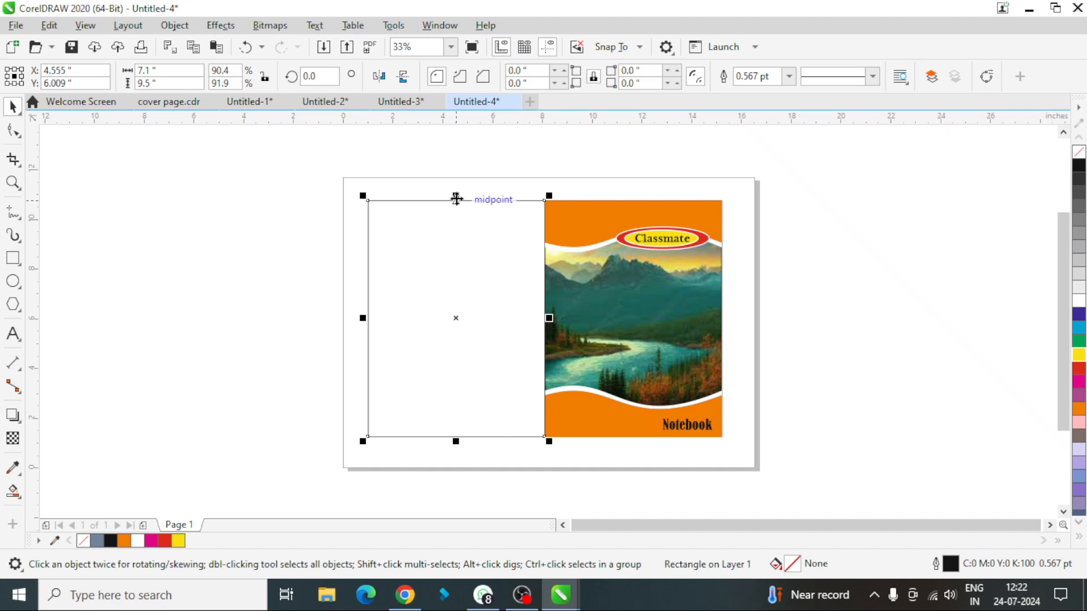
drag(457, 199, 470, 284)
drag(463, 241, 460, 235)
key(ctrl+z)
drag(457, 192, 460, 403)
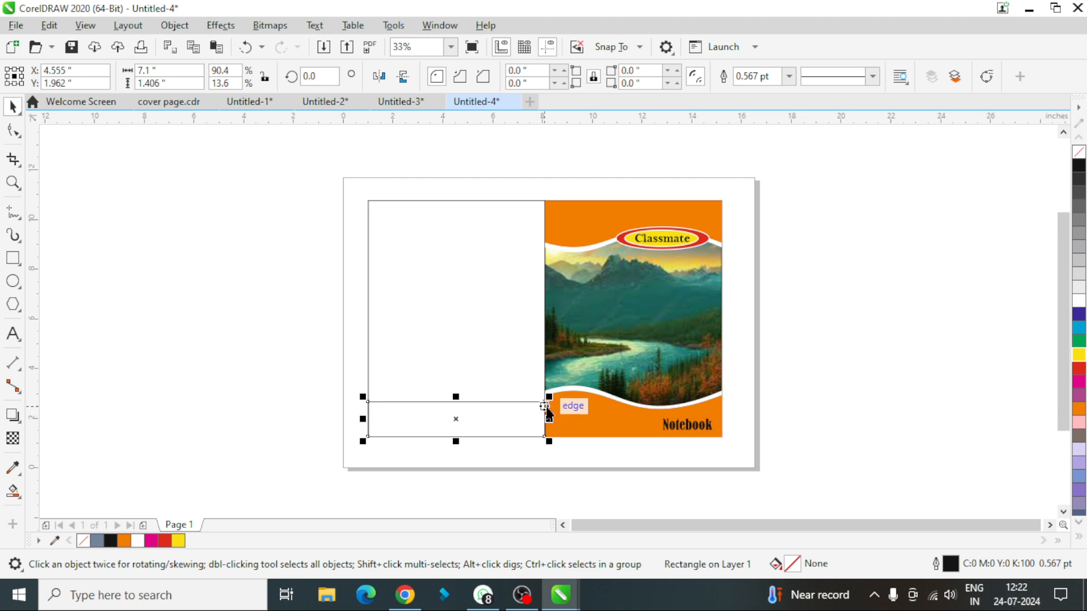
Step: Narrow the foot strip to about 6.5 in wide and position it centred just above the left panel's lower edge
drag(548, 417, 530, 418)
mouse_move(461, 423)
mouse_down()
mouse_move(480, 418)
mouse_move(467, 419)
mouse_up()
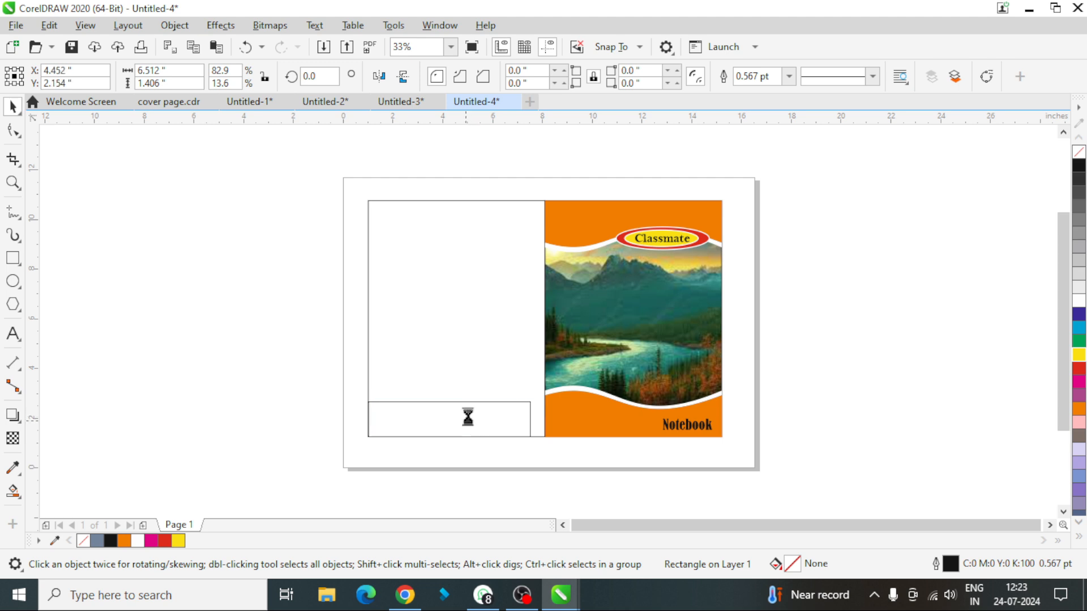
Step: Round the foot strip's corners to about 0.475 in and give it a 4.0 pt orange outline
scroll(498, 430, up, 2)
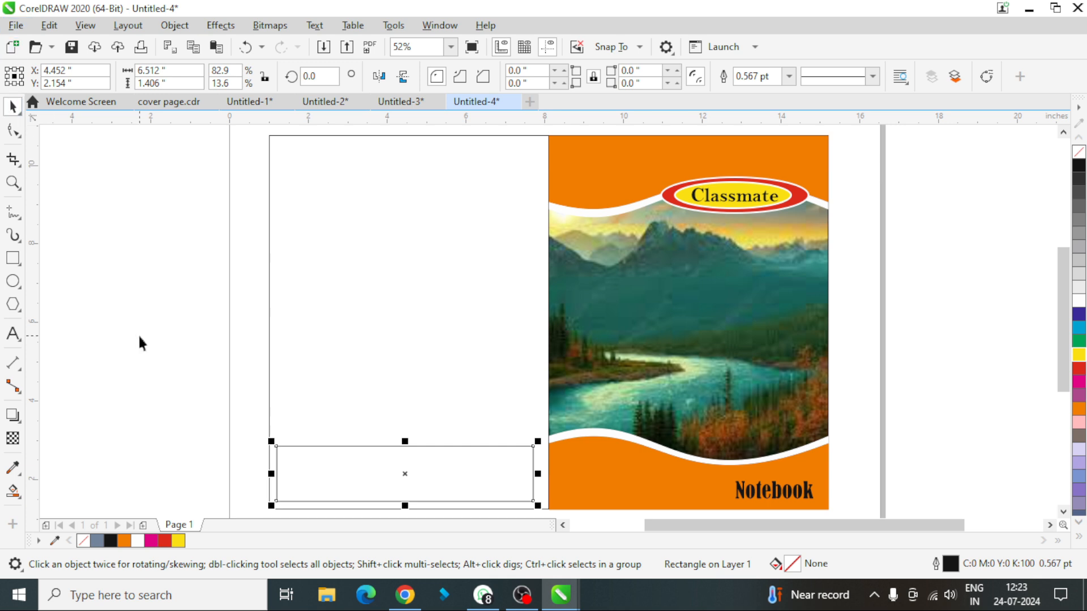
click(15, 134)
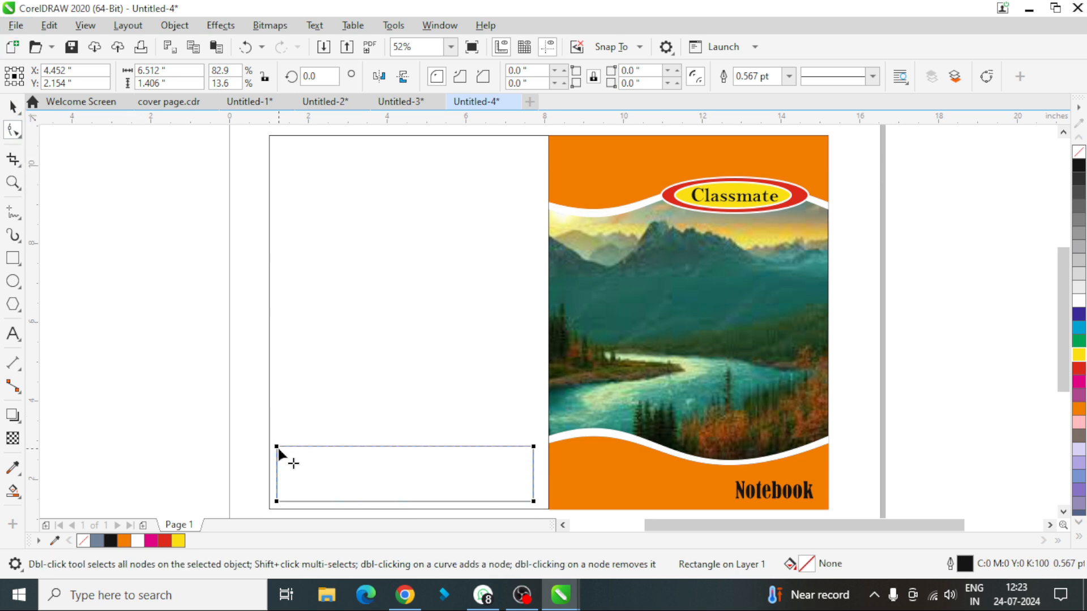
drag(277, 448, 299, 465)
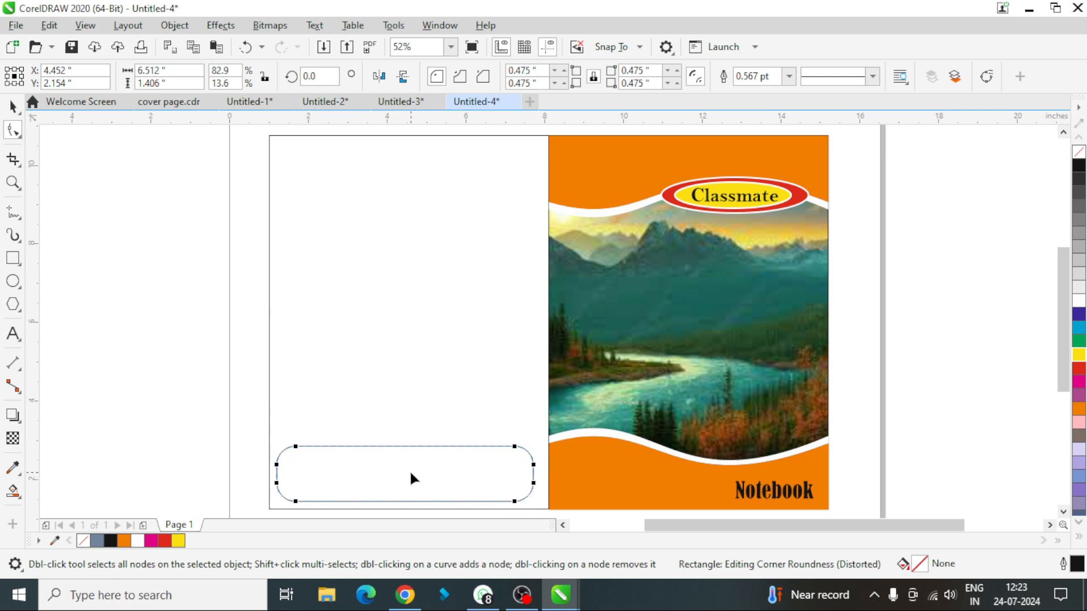
click(13, 106)
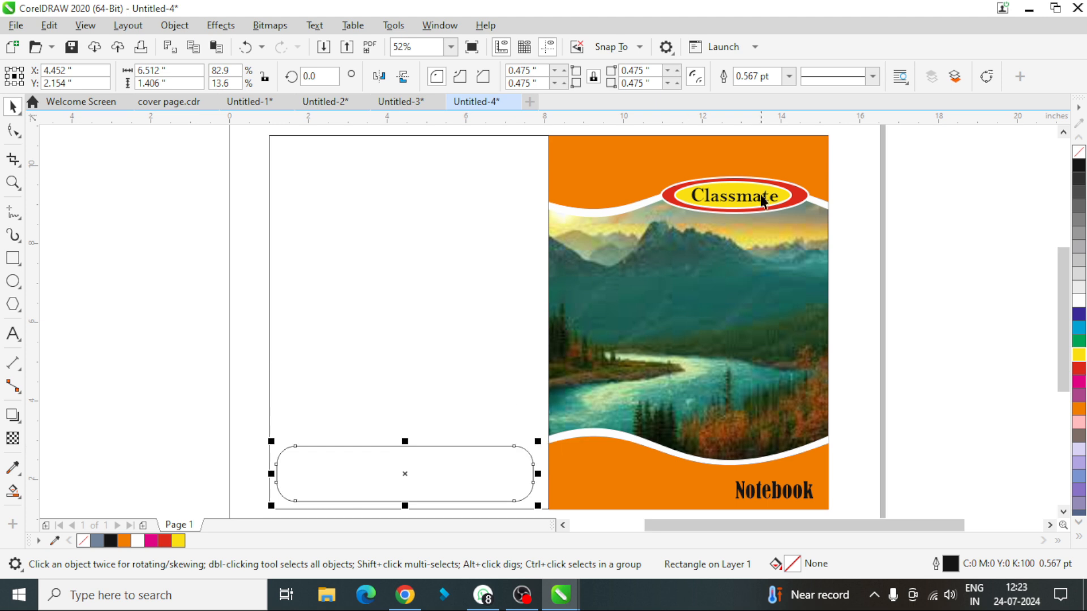
click(789, 77)
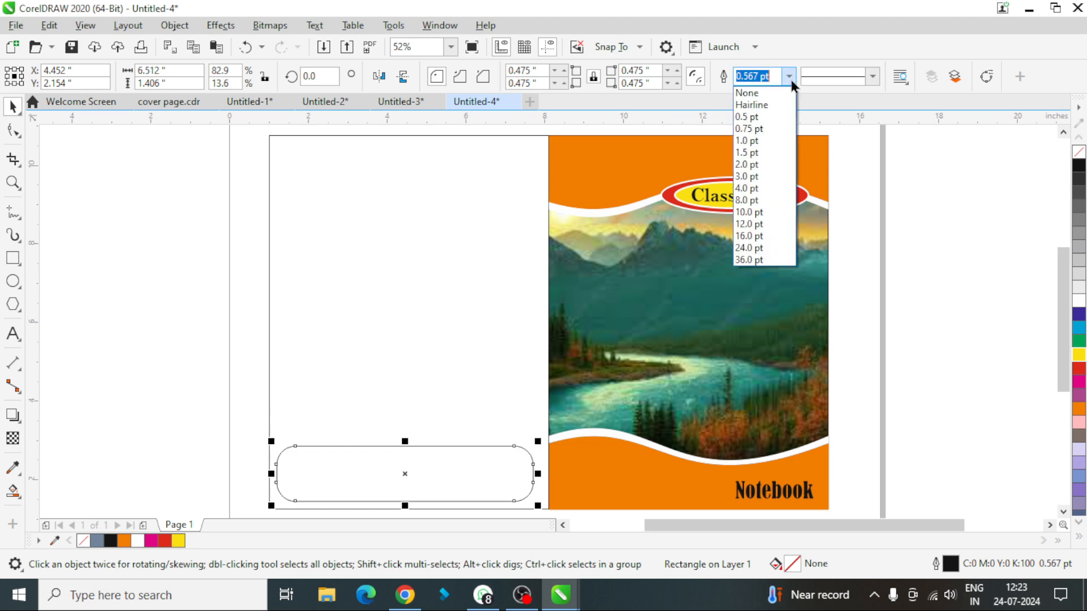
click(751, 191)
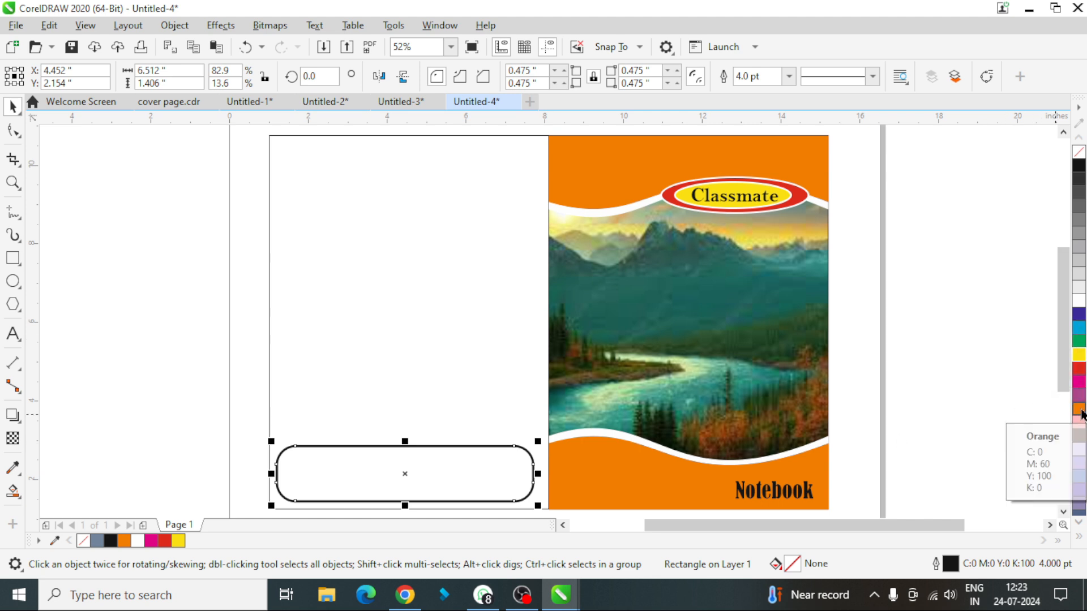
right_click(1080, 410)
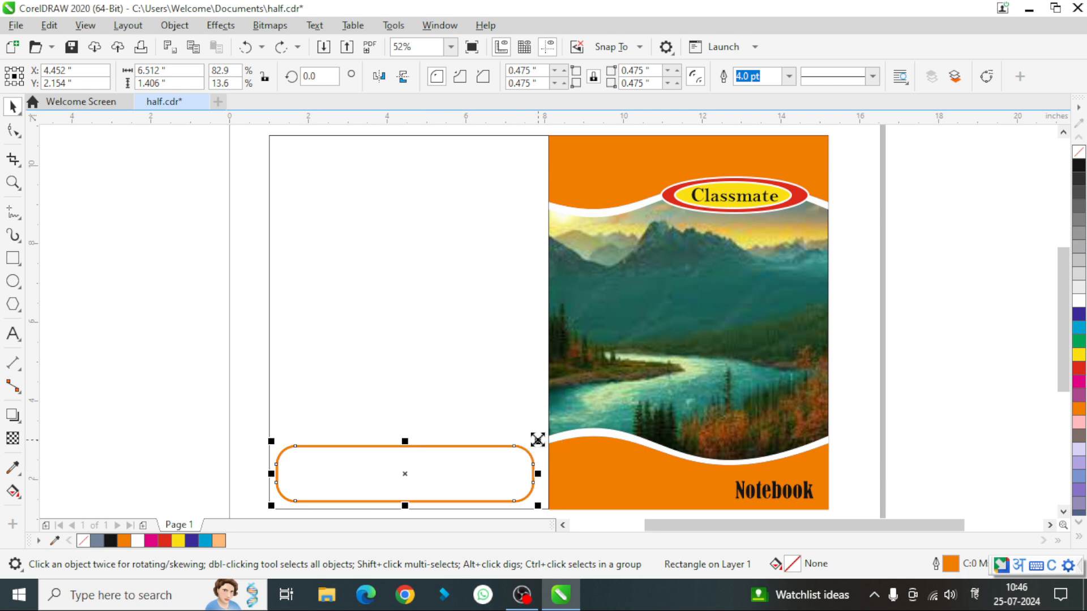
Step: Make a smaller copy inside the orange strip, stretch it to about 6.05 by 1.14 in and give it a cyan outline
drag(537, 441, 530, 448)
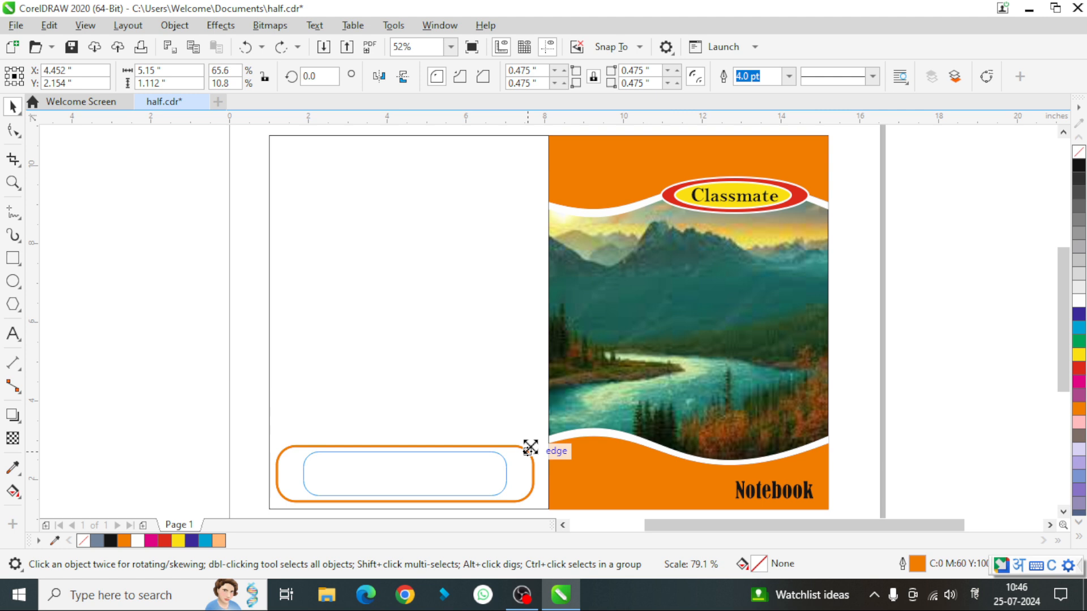
drag(530, 447, 530, 448)
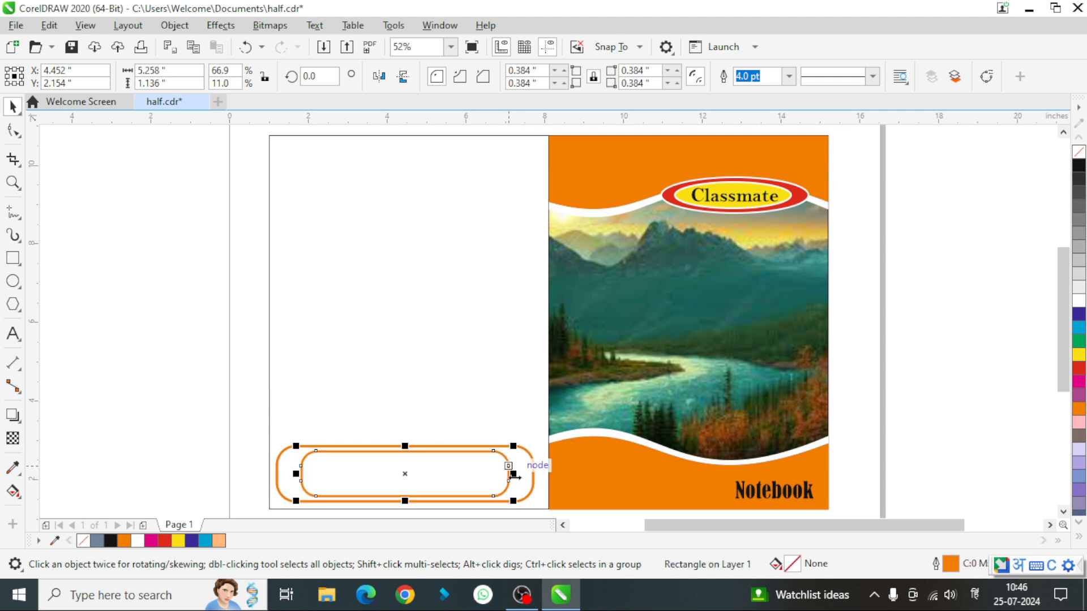
drag(513, 472, 527, 472)
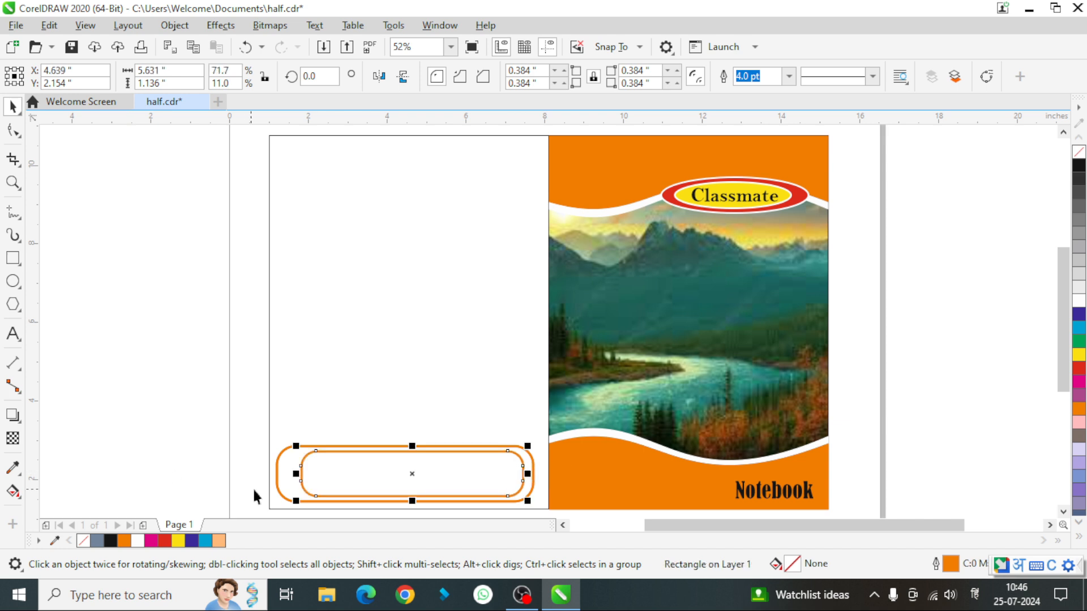
drag(295, 470, 277, 474)
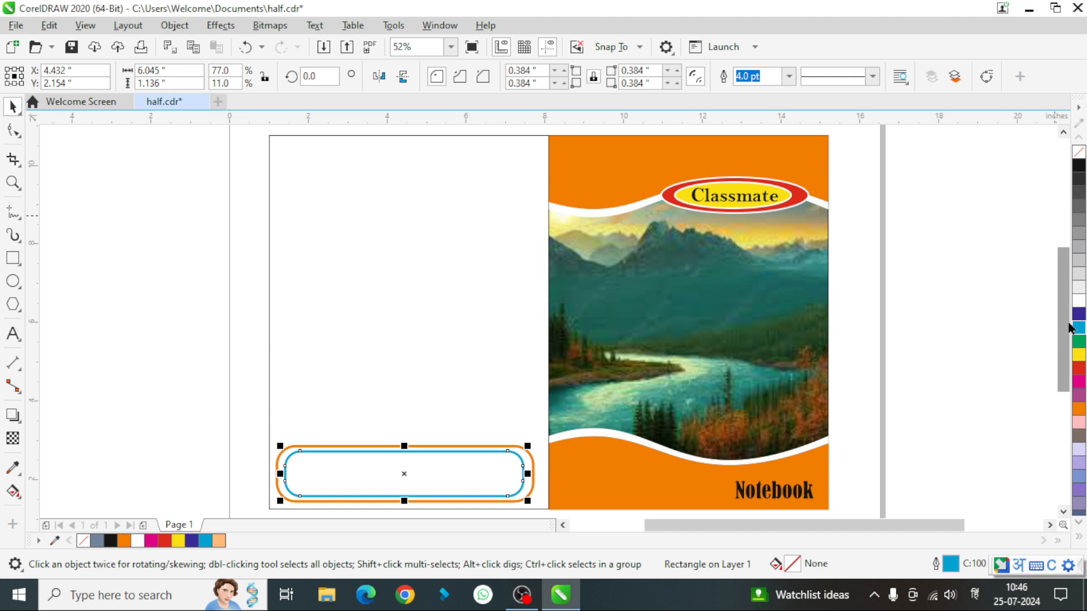
click(100, 218)
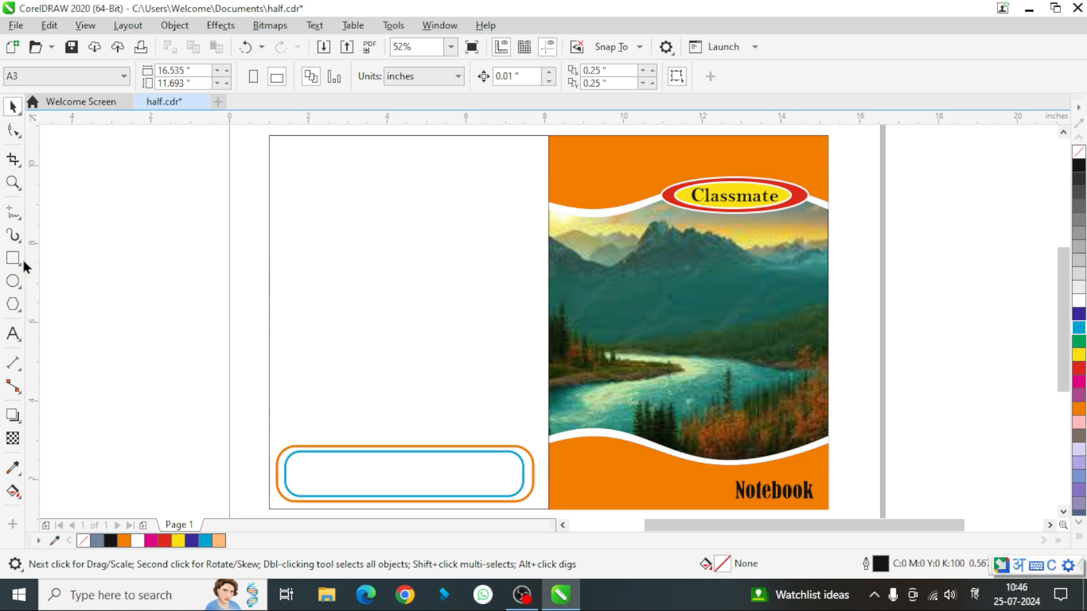
Step: Draw a square about 1.09 by 1.07 in beside the page and round its corners to about 0.26 in
click(23, 263)
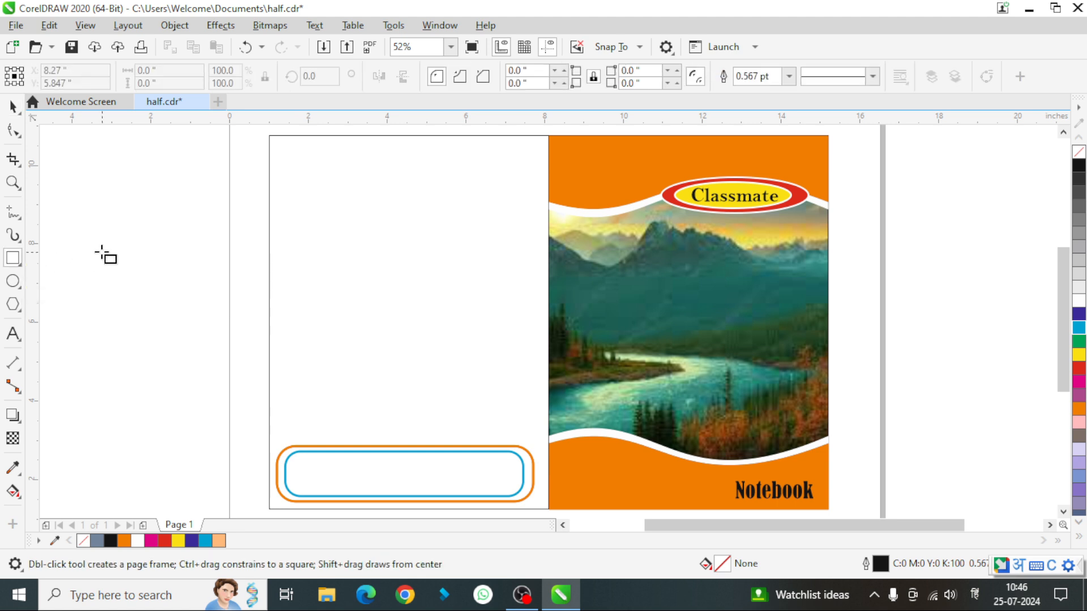
drag(98, 191, 141, 233)
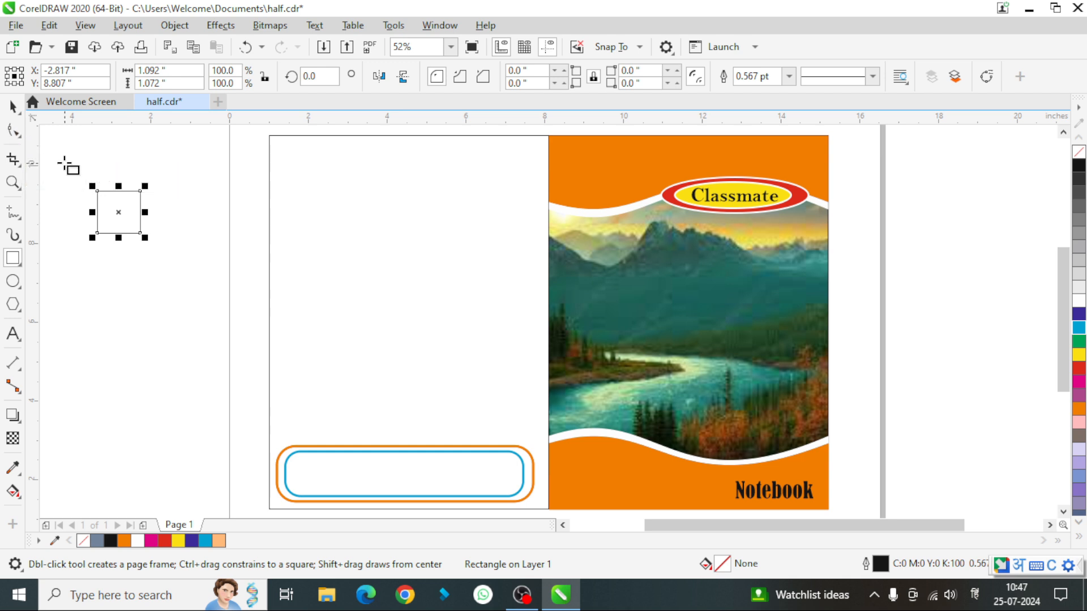
key(F10)
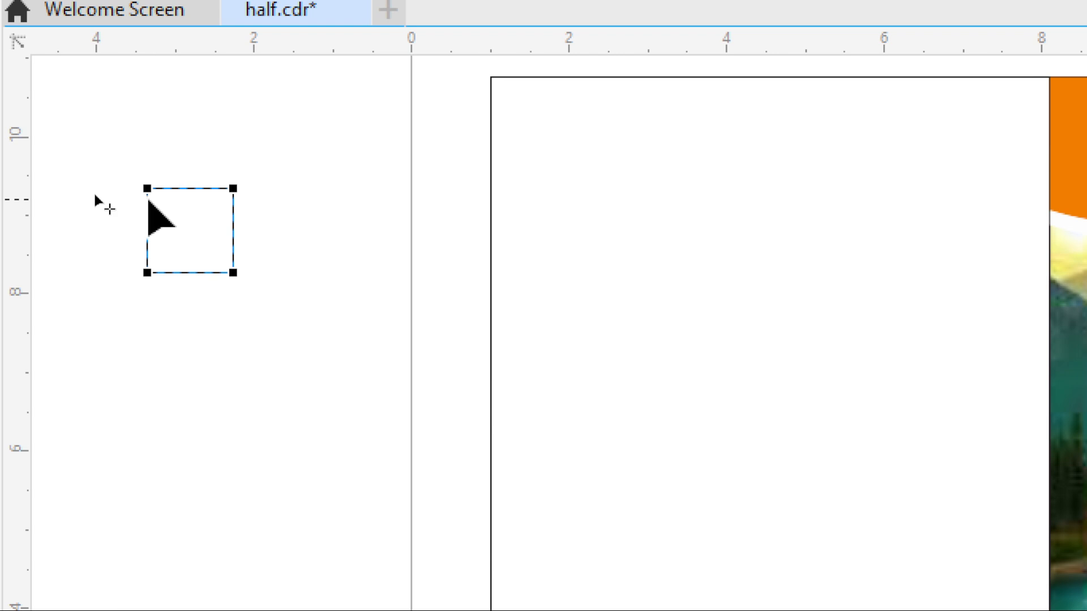
drag(148, 188, 165, 189)
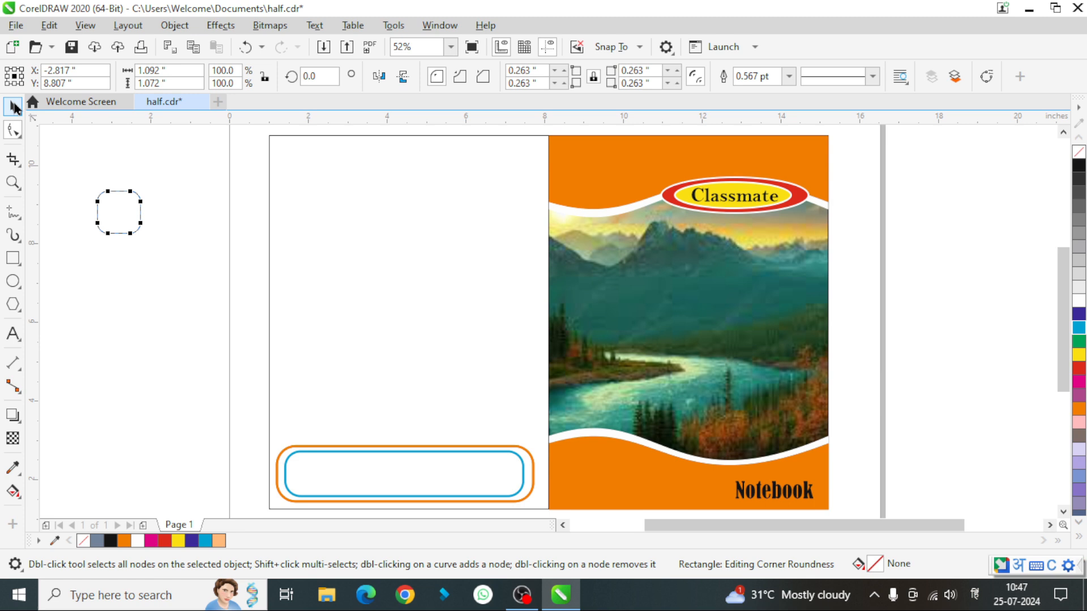
click(14, 105)
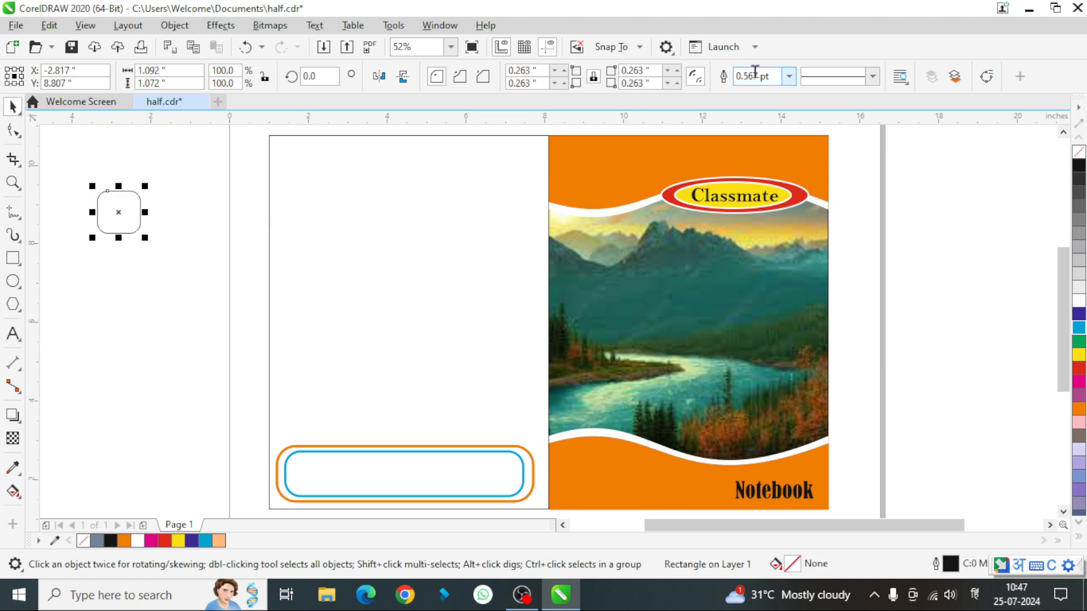
Step: Give the small rounded square a 2.0 pt cyan outline
click(789, 76)
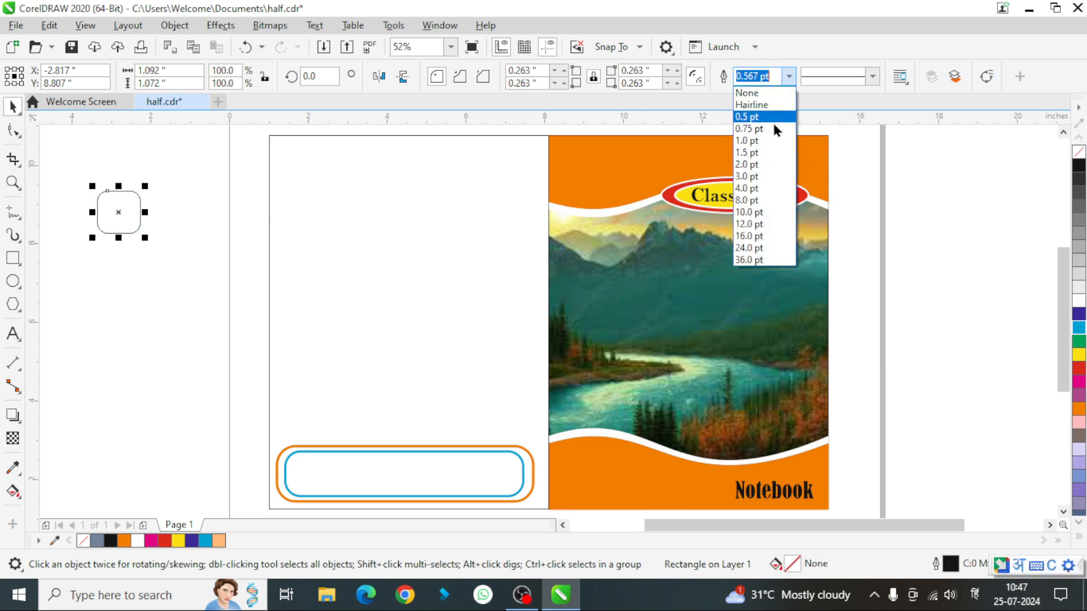
click(747, 164)
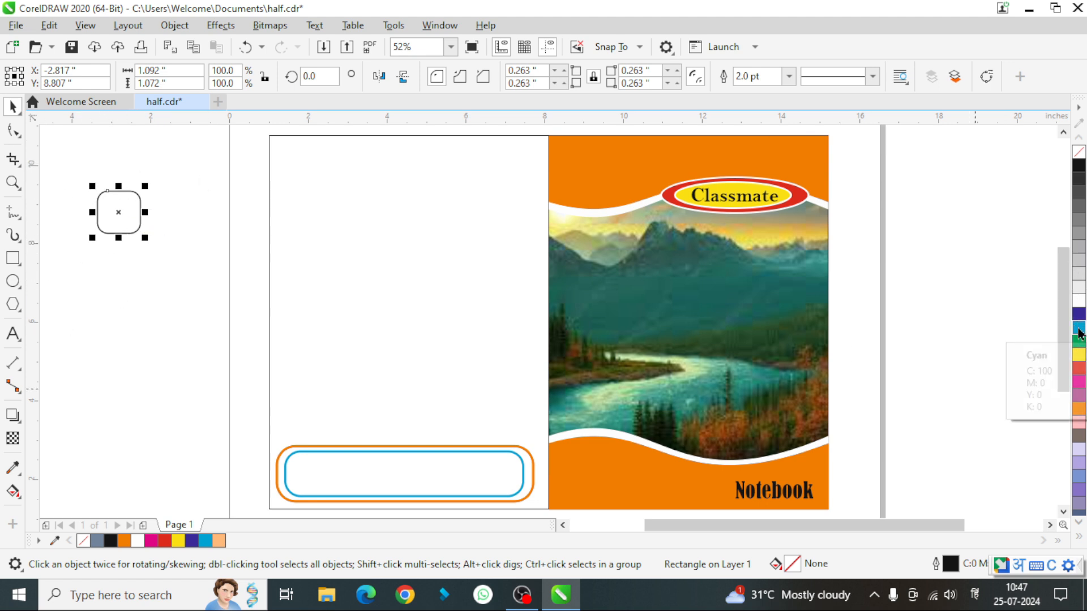
right_click(1079, 330)
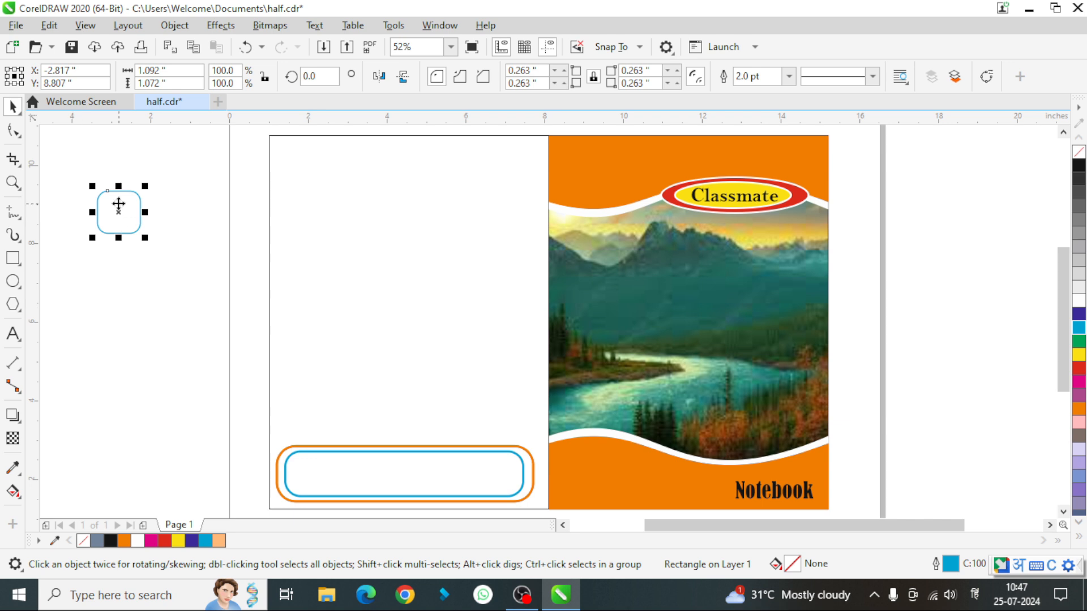
Step: Place the rounded square in the cyan strip at about 0.99 by 0.97 in and nudge it to the strip's right end
drag(113, 207, 528, 456)
key(Up)
key(Up)
key(Up)
key(Up)
key(Up)
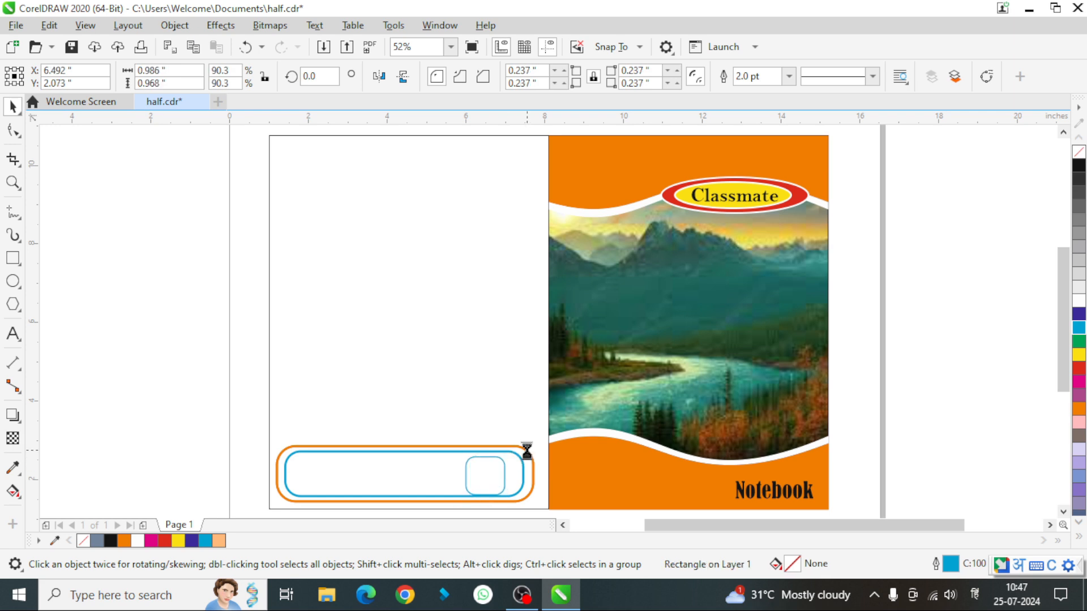
key(Right)
key(Right)
key(Right)
key(Right)
key(Right)
key(Right)
key(Right)
key(Right)
key(Right)
key(Right)
key(Right)
key(Right)
key(Right)
key(Right)
key(Right)
key(Right)
key(Right)
key(Right)
key(Right)
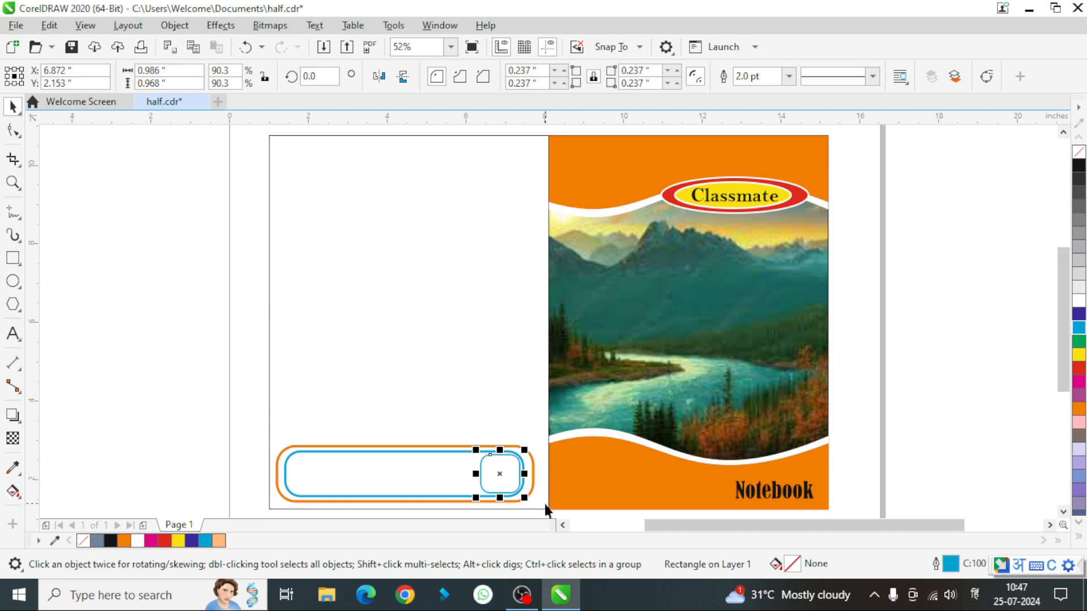
Step: Duplicate the rounded square and nudge the copy left until it sits beside the original with a small gap
key(Left)
key(Left)
key(Left)
key(Left)
key(Left)
key(Left)
key(Left)
key(Left)
key(Left)
key(Left)
key(Left)
key(Left)
key(Left)
key(Left)
key(Left)
key(Left)
key(Left)
key(Left)
key(Left)
key(Left)
key(Left)
key(Left)
key(Left)
key(Left)
key(Left)
key(Left)
key(Left)
key(Left)
key(Left)
key(Left)
key(Left)
key(Left)
key(Left)
key(Left)
key(Left)
key(Left)
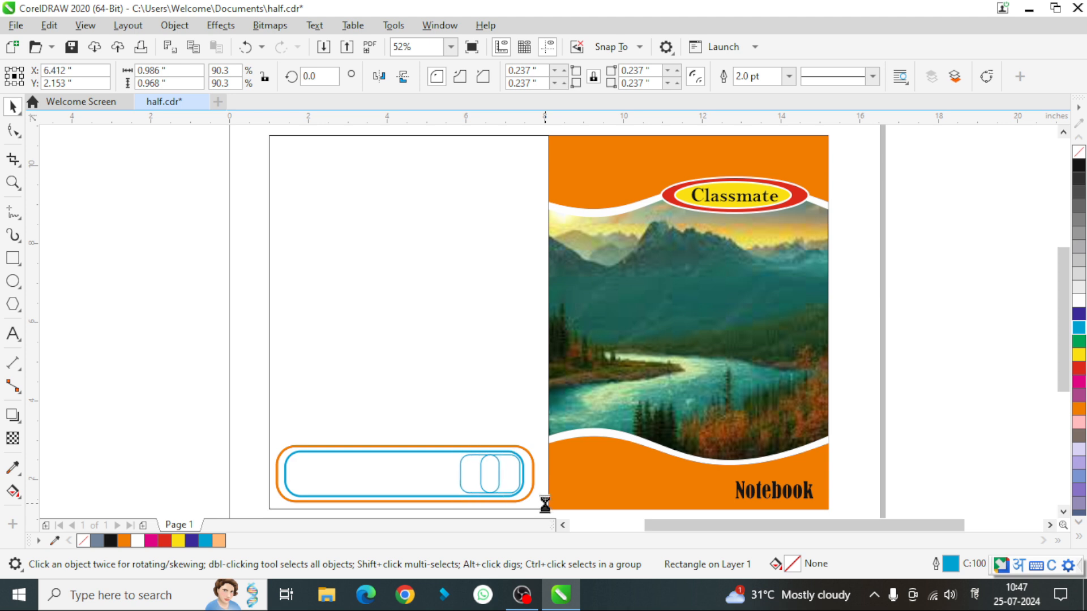
key(Left)
key(Left)
key(Left)
key(Left)
key(Left)
key(Left)
key(Left)
key(Left)
key(Left)
key(Left)
key(Left)
key(Left)
key(Left)
key(Left)
key(Left)
key(Left)
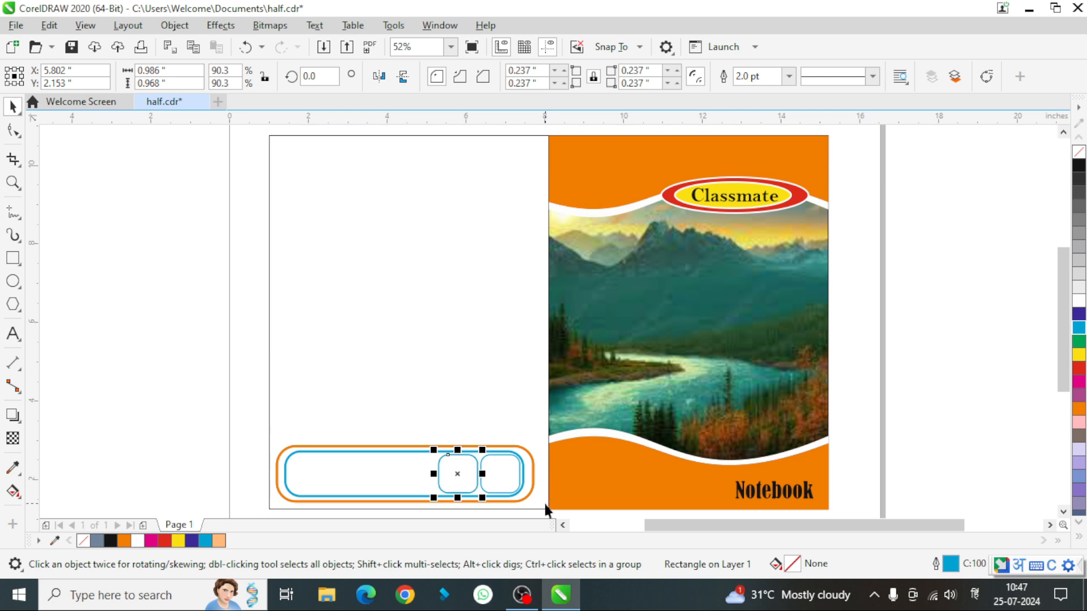
Step: Duplicate the second rounded square and nudge the copy left to form a third box with the same small gap
key(Left)
key(Left)
key(Left)
key(Left)
key(Left)
key(Left)
key(Left)
key(Left)
key(Left)
key(Left)
key(Left)
key(Left)
key(Left)
key(Left)
key(Left)
key(Left)
key(Left)
key(Left)
key(Left)
key(Left)
key(Left)
key(Left)
key(Left)
key(Left)
key(Left)
key(Left)
key(Left)
key(Left)
key(Left)
key(Left)
key(Left)
key(Left)
key(Left)
key(Left)
key(Left)
key(Left)
key(Left)
key(Left)
key(Left)
key(Left)
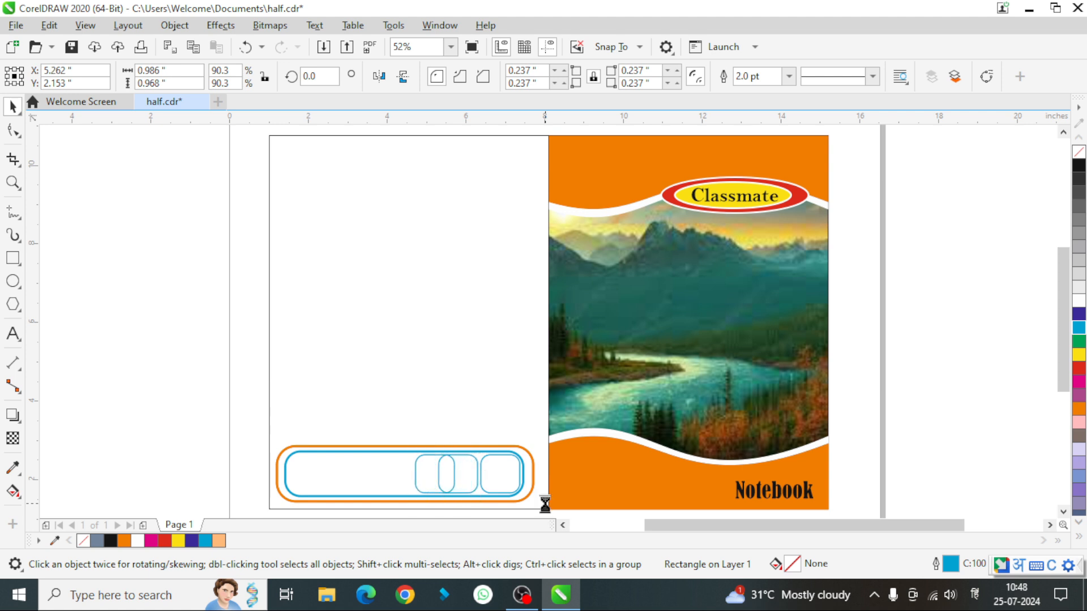
key(Left)
key(Left)
key(Left)
key(Left)
key(Left)
key(Left)
key(Left)
key(Left)
key(Left)
key(Left)
key(Left)
key(Left)
key(Left)
key(Left)
key(Left)
key(Left)
key(Left)
key(Left)
key(Left)
key(Left)
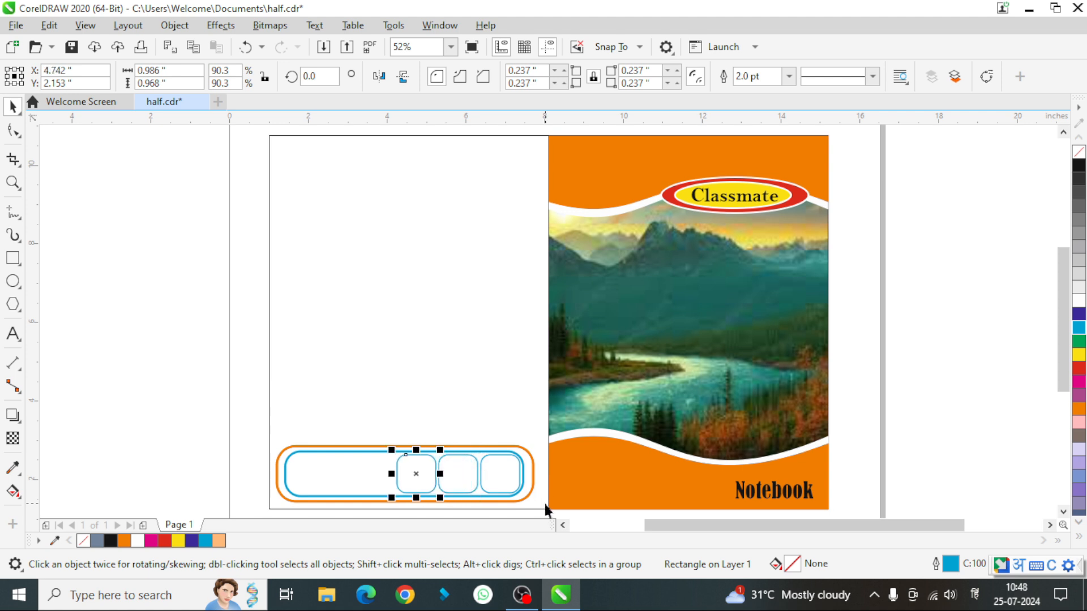
click(51, 241)
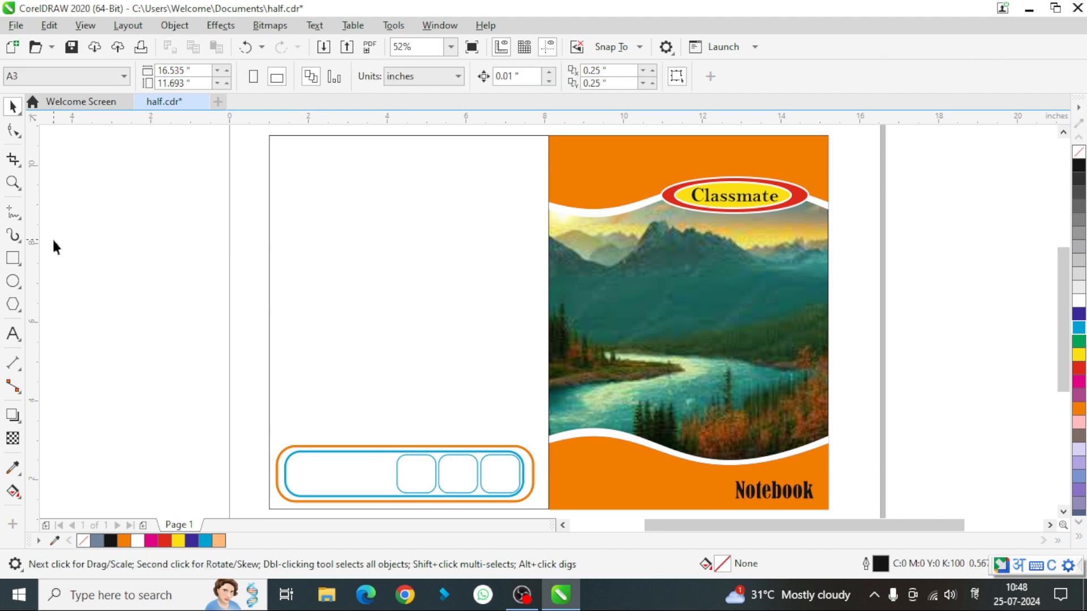
Step: Draw a rectangle about 5.80 by 7.28 in on the back panel above the foot strip, filled white with no outline
click(13, 257)
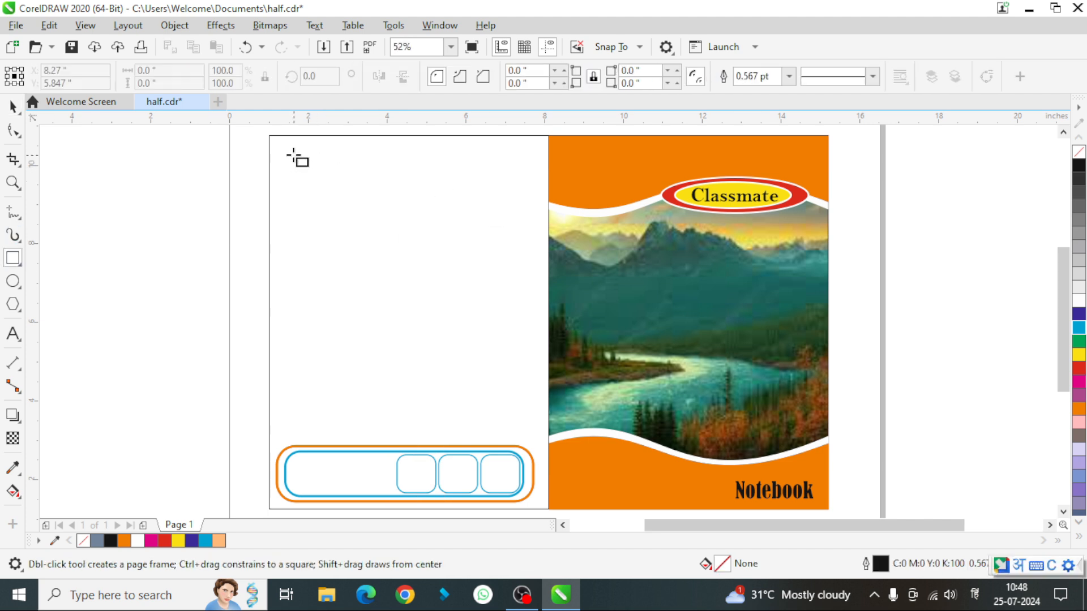
mouse_move(294, 152)
mouse_down()
mouse_move(521, 323)
mouse_move(533, 432)
mouse_move(522, 440)
mouse_up()
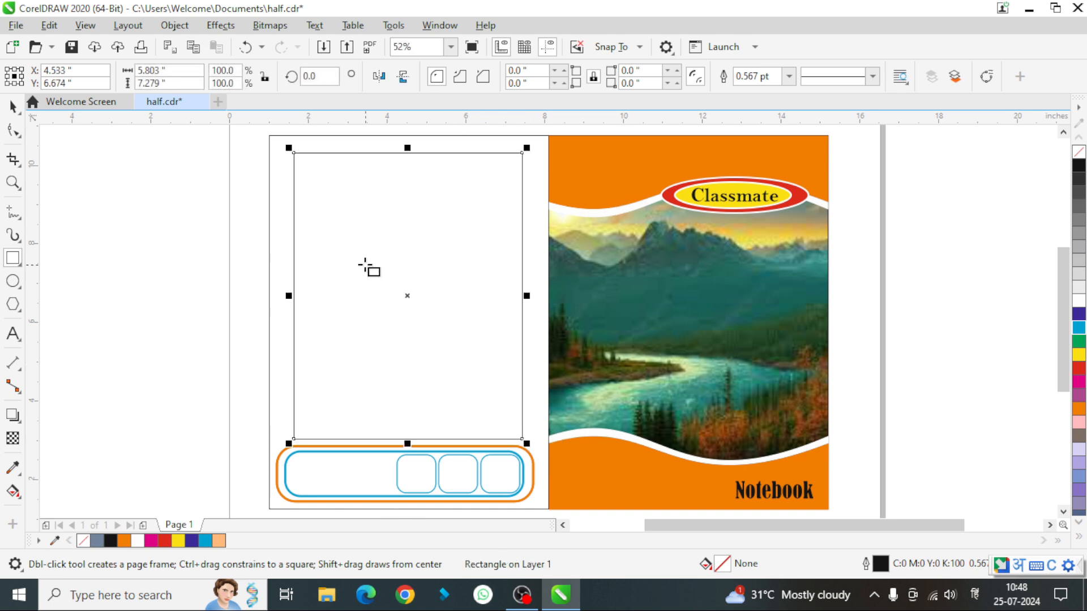
click(1080, 304)
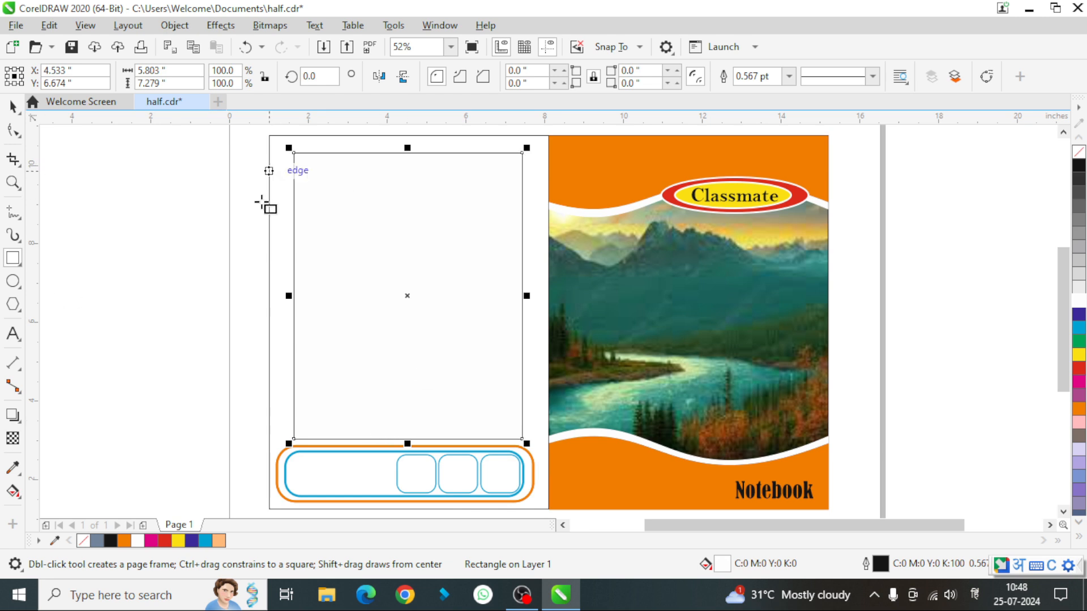
click(12, 105)
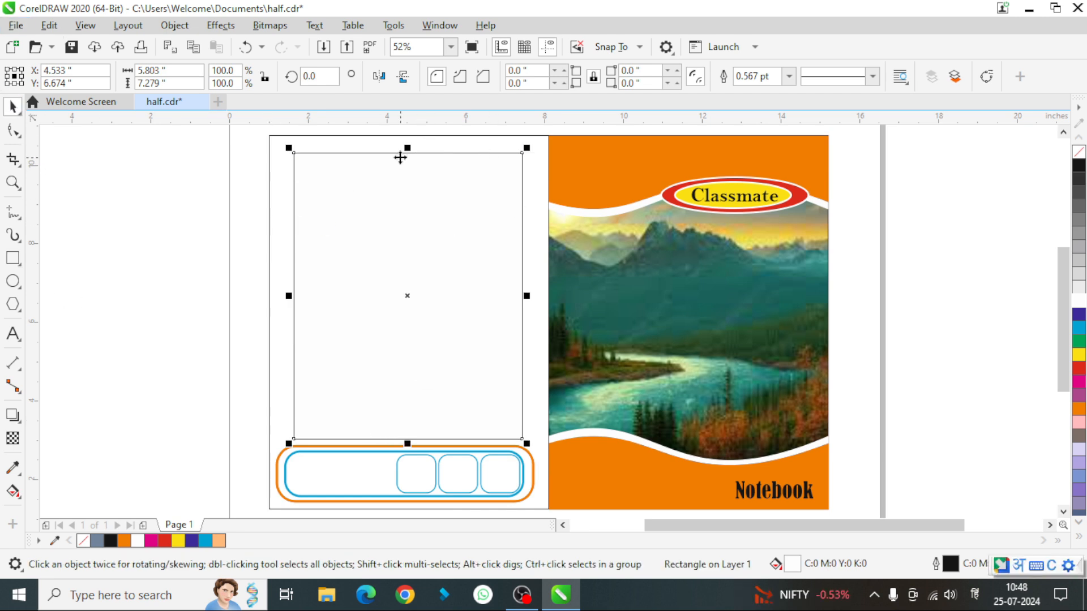
right_click(1079, 154)
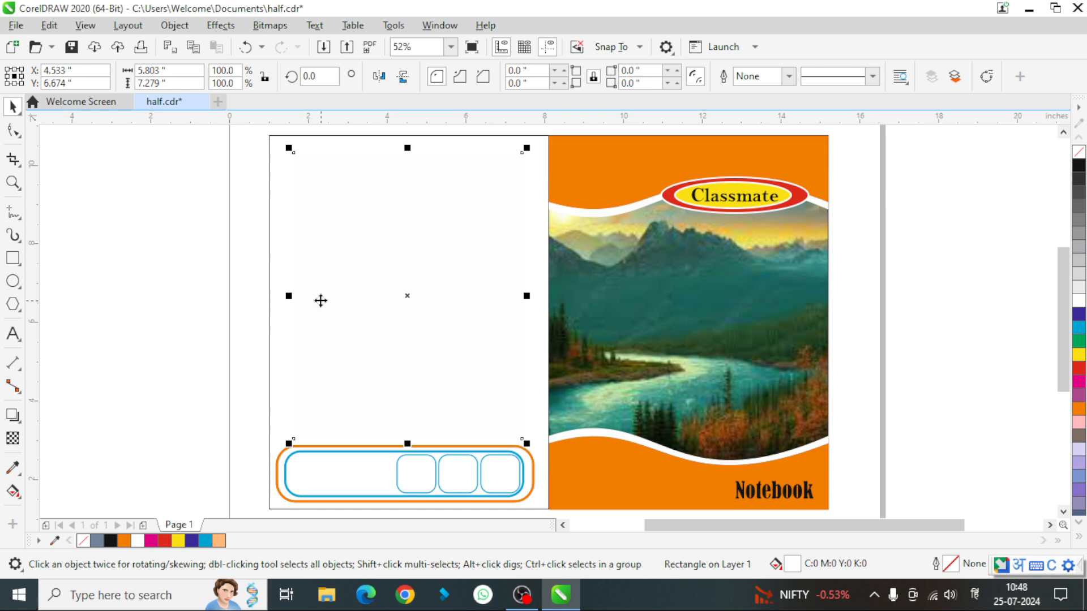
Step: Import the "download (1)" books picture from the Pictures library and place it beside the page at about 1.36 by 0.97 in
right_click(99, 182)
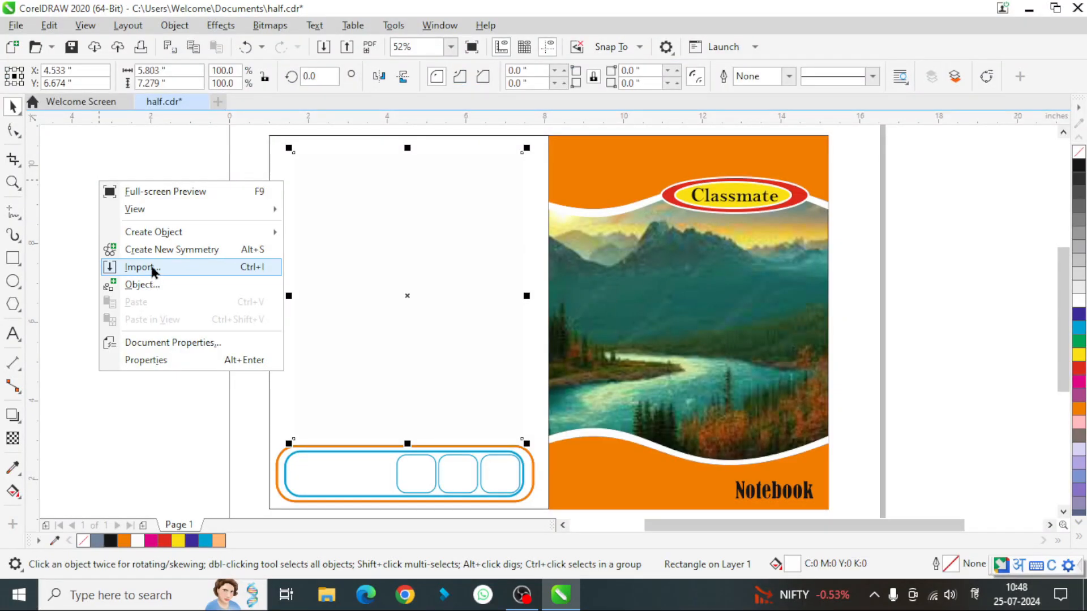
click(153, 269)
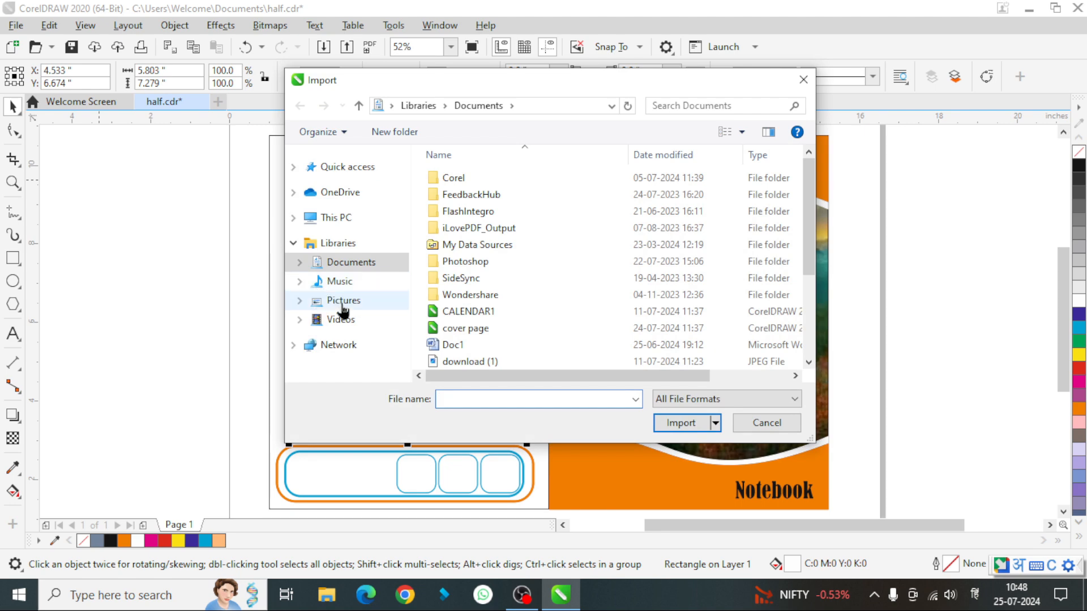
click(342, 302)
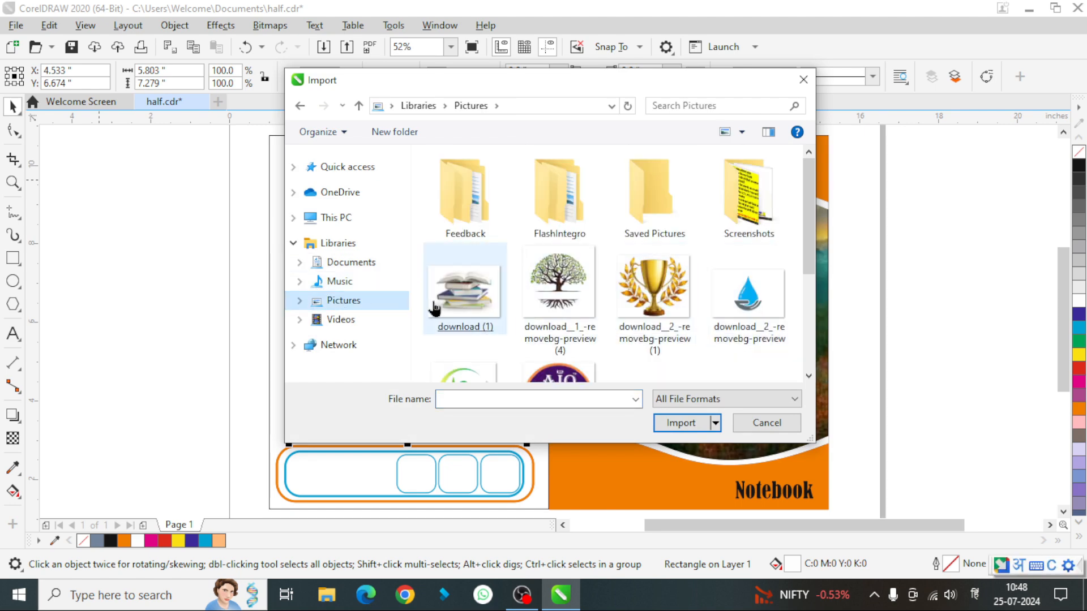
double_click(450, 303)
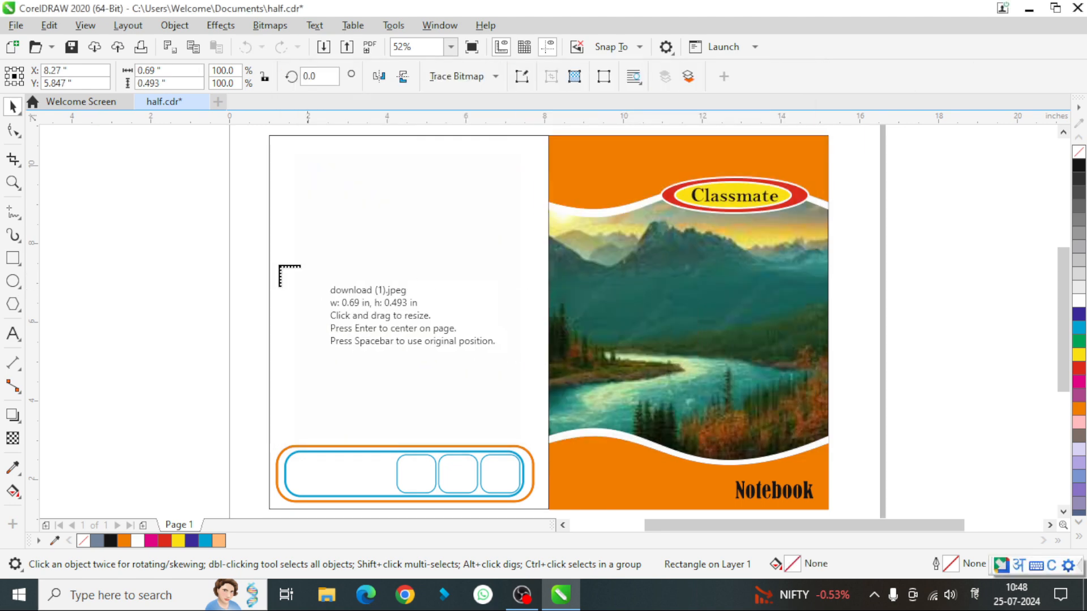
drag(57, 159, 113, 200)
Step: Import all nine image files from the Pictures library together, from "download (1)" through "images-removebg-preview"
right_click(113, 278)
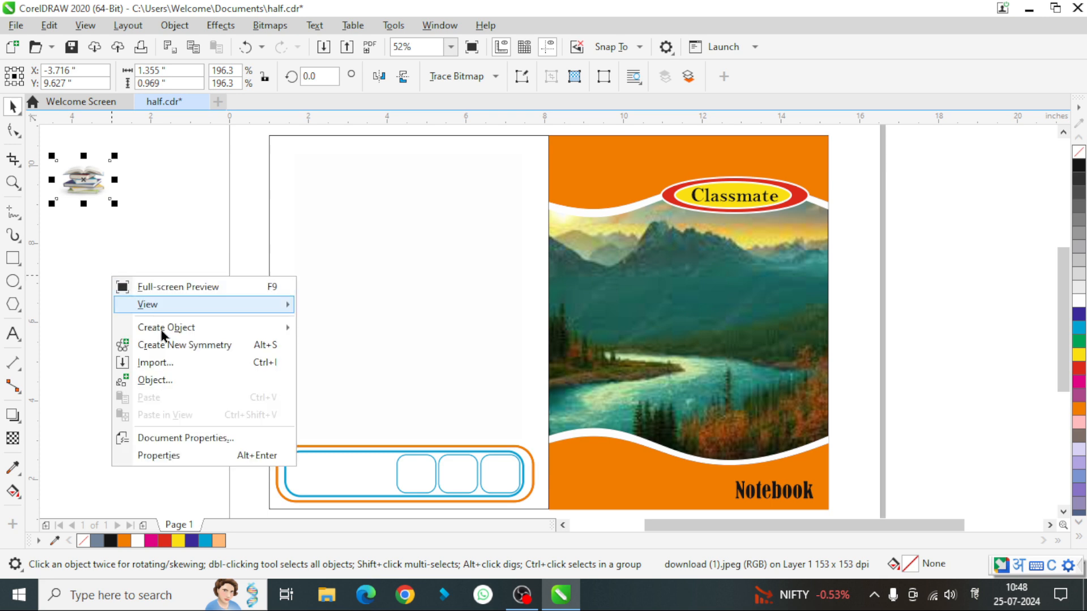
click(173, 365)
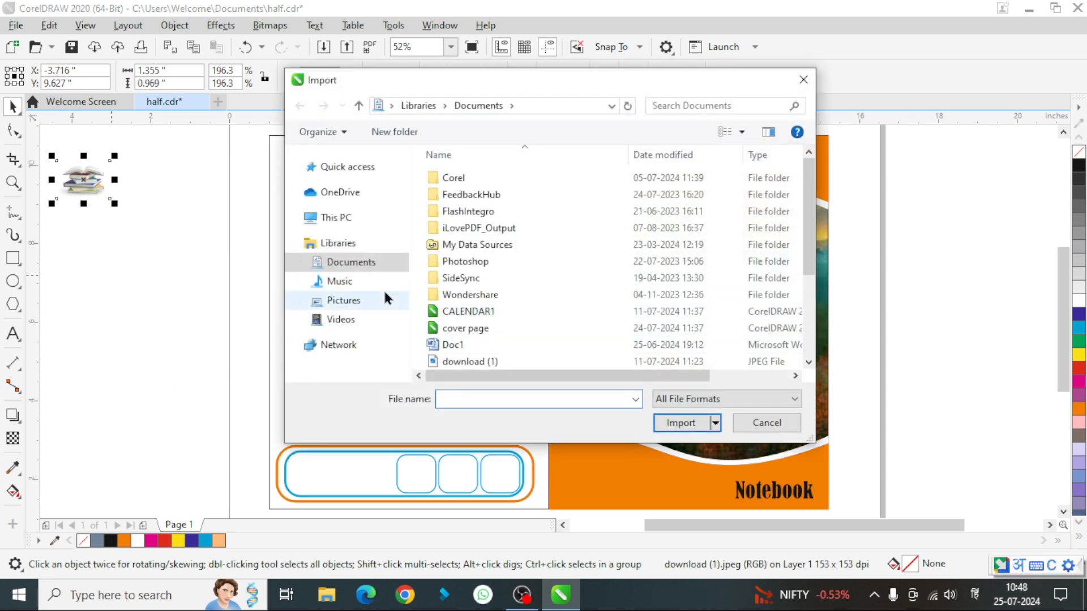
click(350, 301)
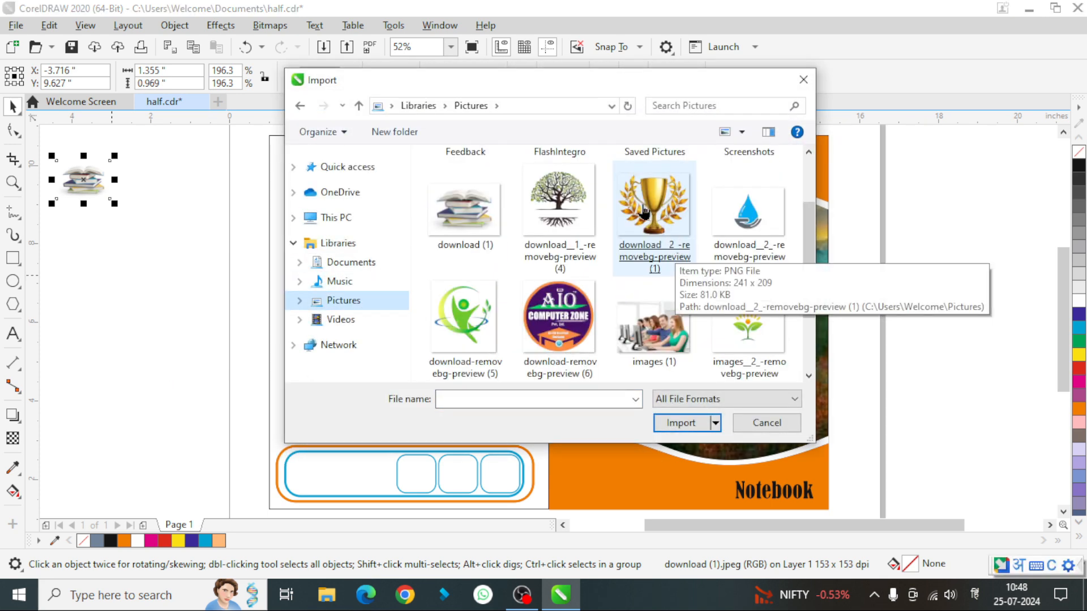
shift+click(644, 213)
scroll(619, 218, up, 1)
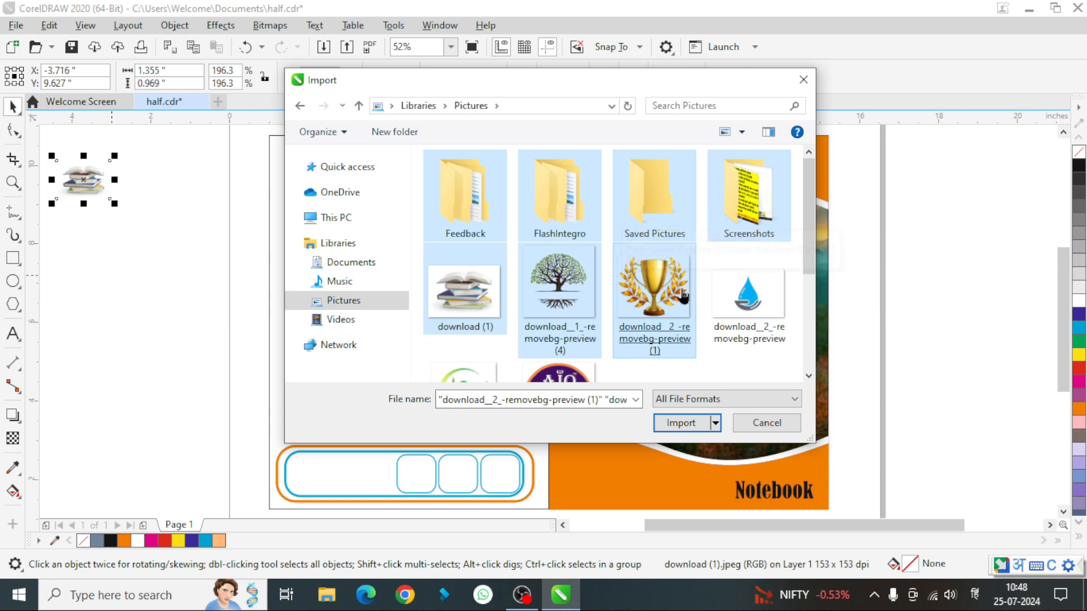
shift+click(747, 294)
scroll(589, 283, down, 2)
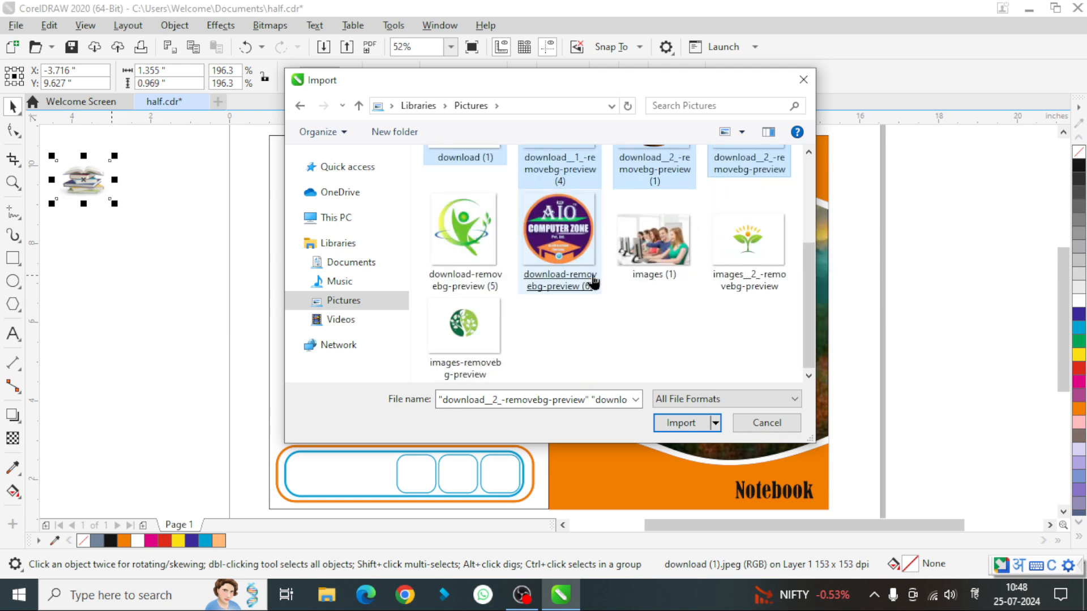
ctrl+click(461, 232)
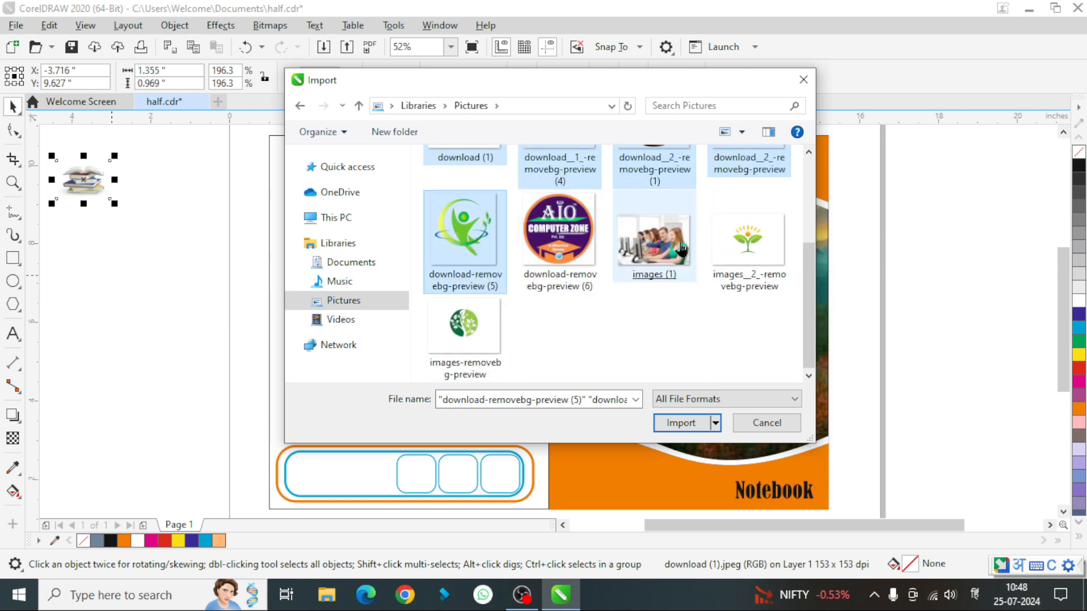
shift+click(654, 266)
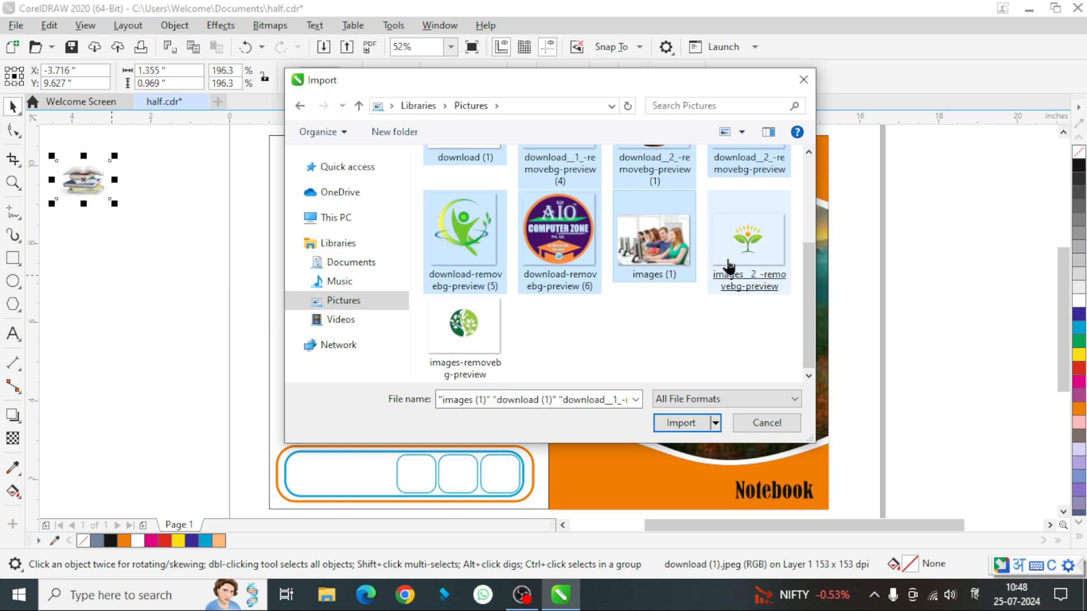
ctrl+click(730, 266)
ctrl+click(468, 359)
click(679, 423)
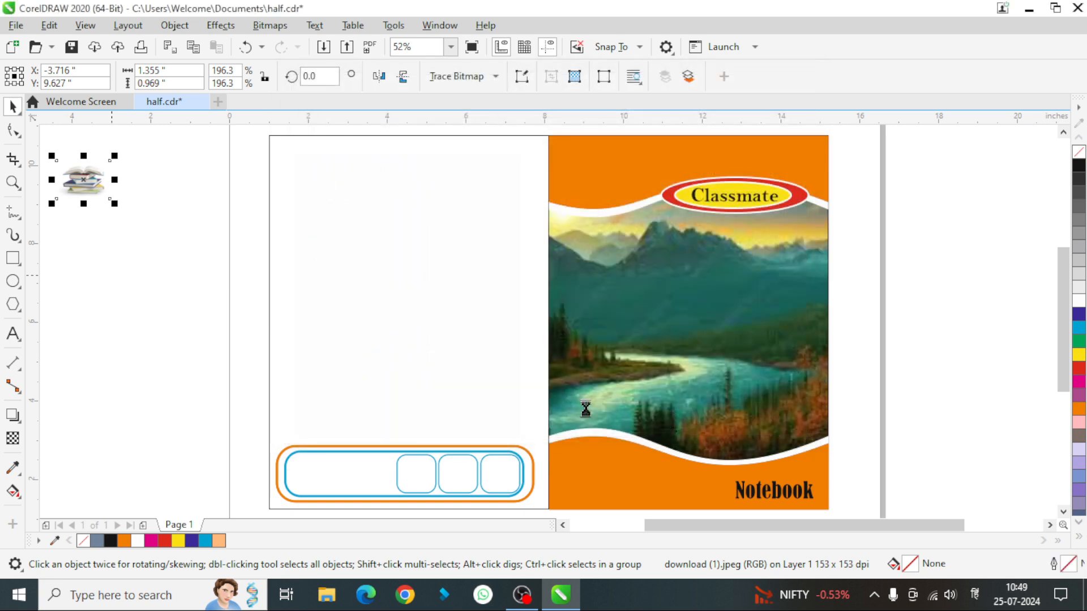
Step: Place the imported books, tree, trophy, water drop, logo, classroom and plant images one by one in the blank area beside the back panel
drag(70, 207, 120, 245)
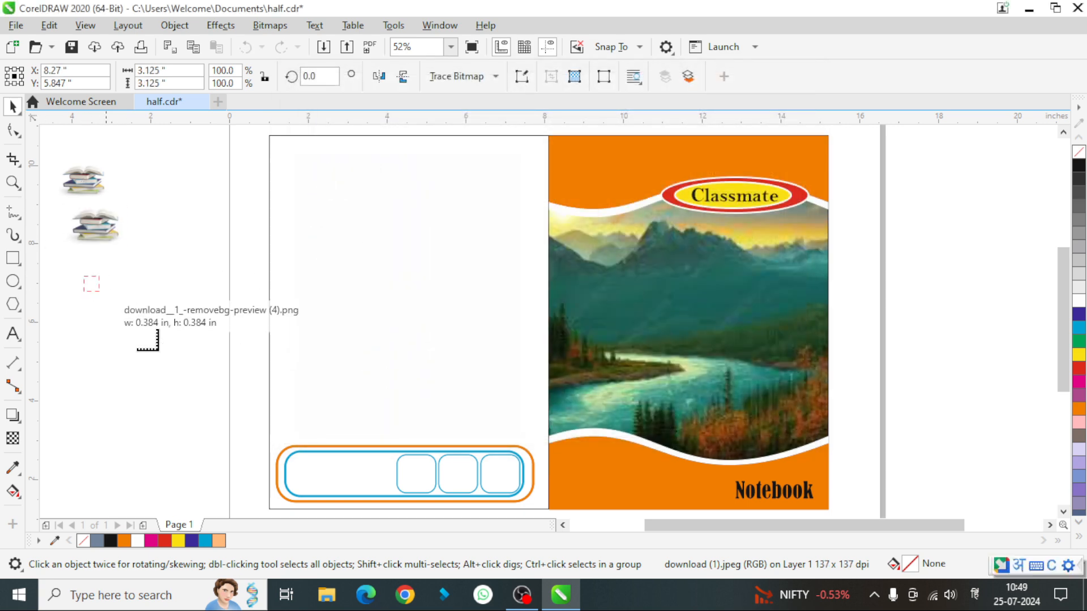
drag(137, 329, 171, 364)
drag(97, 379, 160, 435)
drag(110, 198, 165, 236)
drag(155, 142, 227, 219)
drag(164, 236, 218, 289)
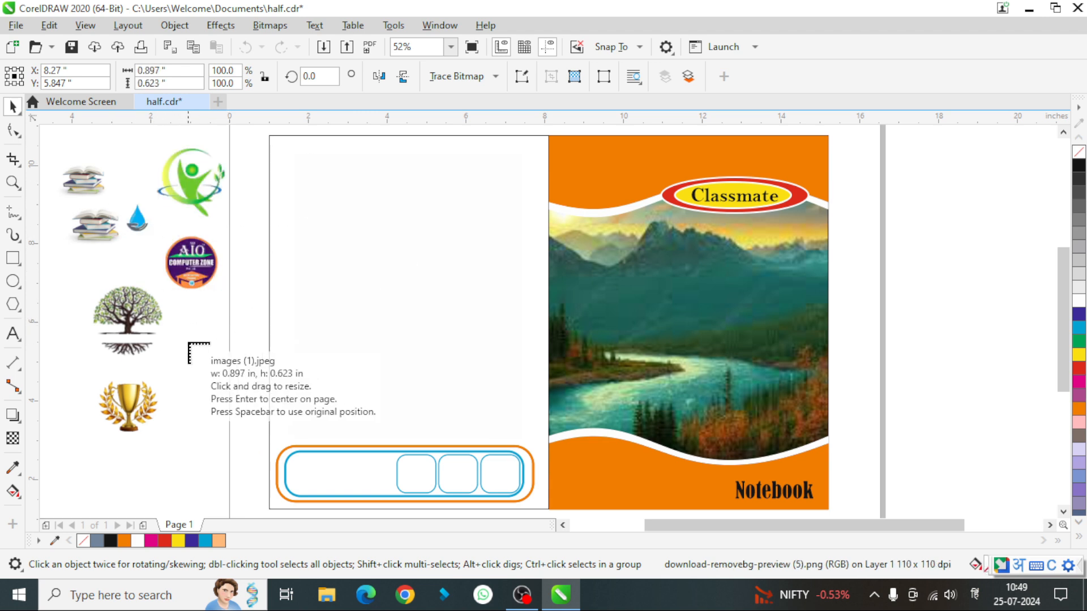
drag(188, 343, 255, 394)
click(191, 435)
drag(89, 447, 201, 535)
click(168, 378)
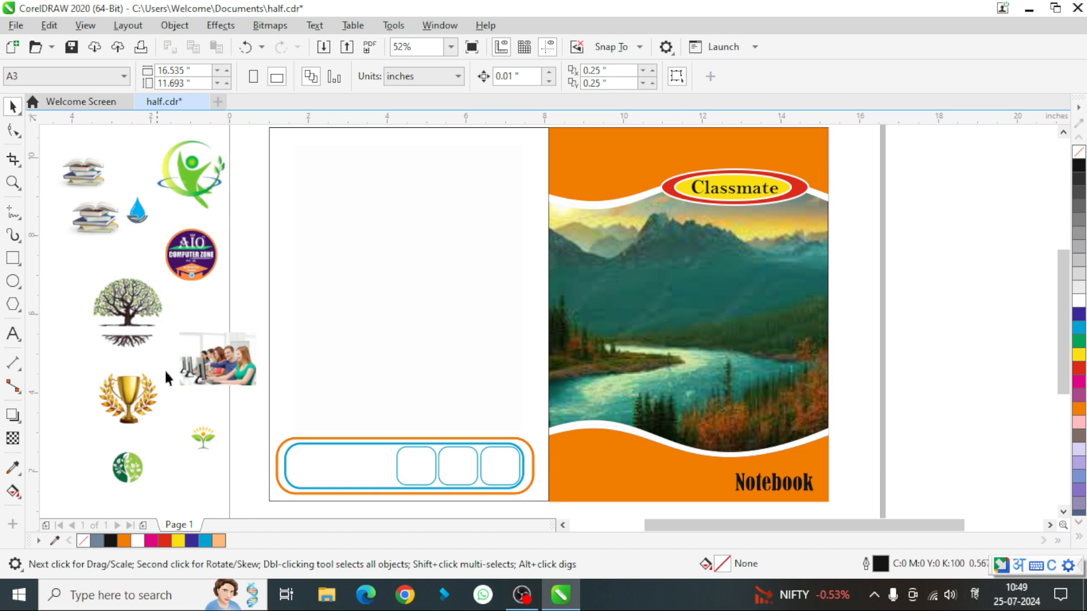
Step: Delete the upper of the two identical books pictures beside the page
click(95, 171)
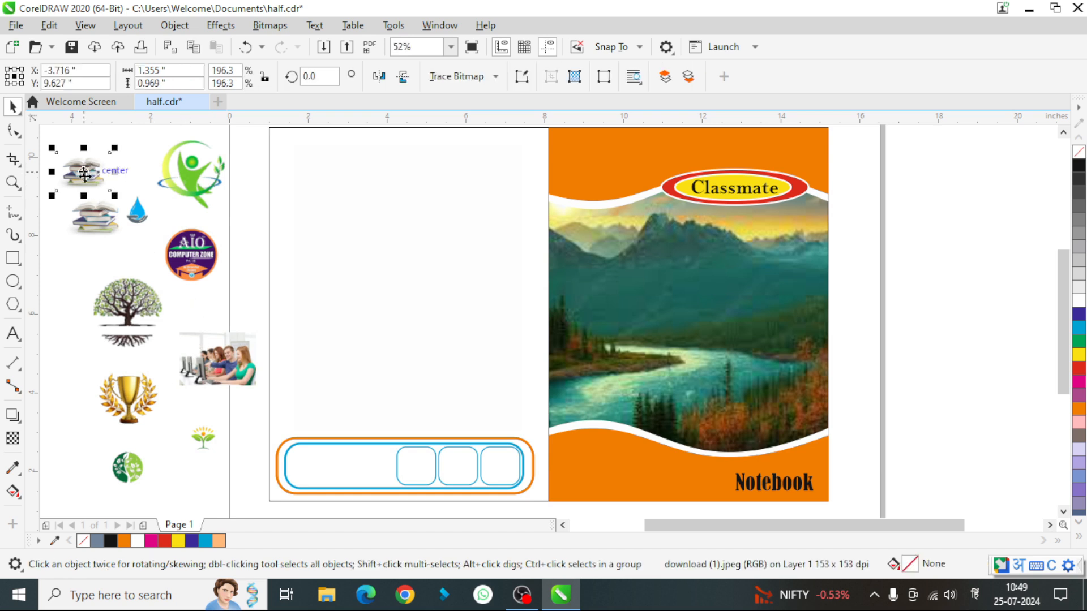
key(Delete)
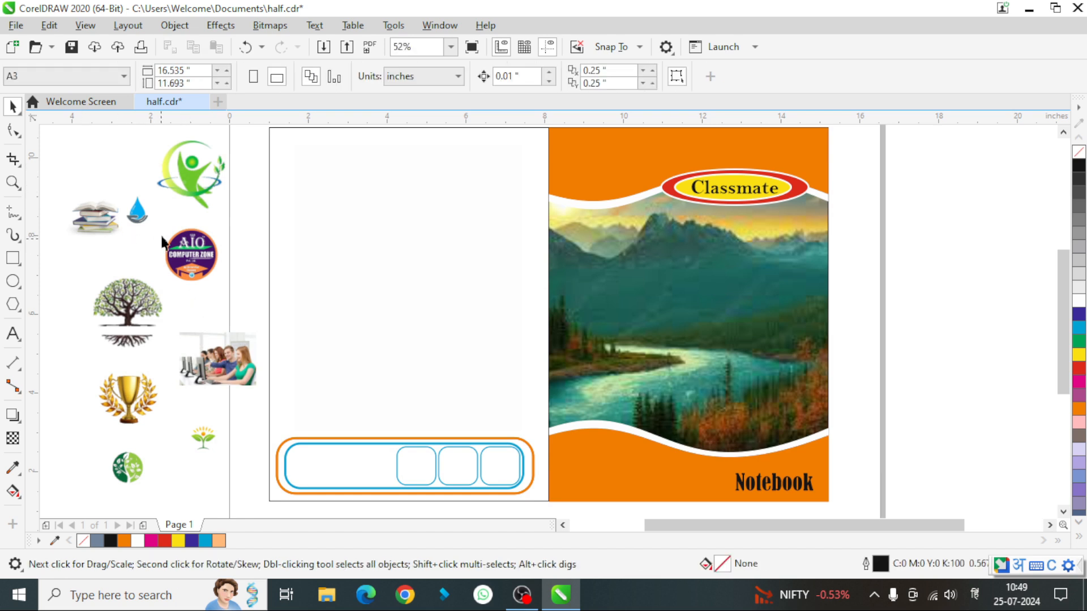
Step: Enlarge the sprouting plant image to about 2.02 by 1.43 in and centre it in the rightmost rounded box
click(201, 437)
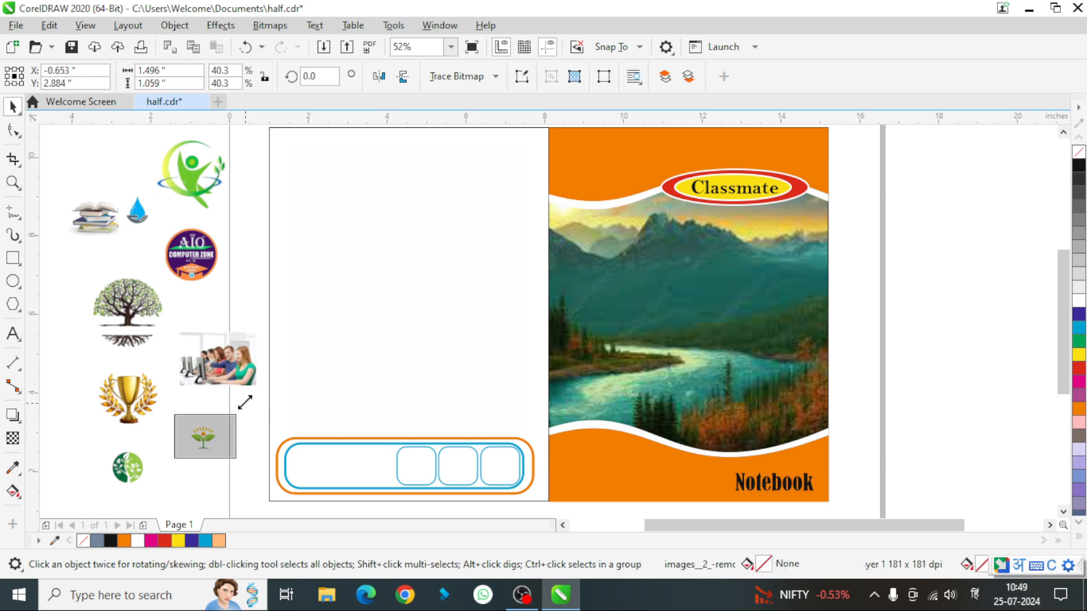
drag(244, 402, 259, 397)
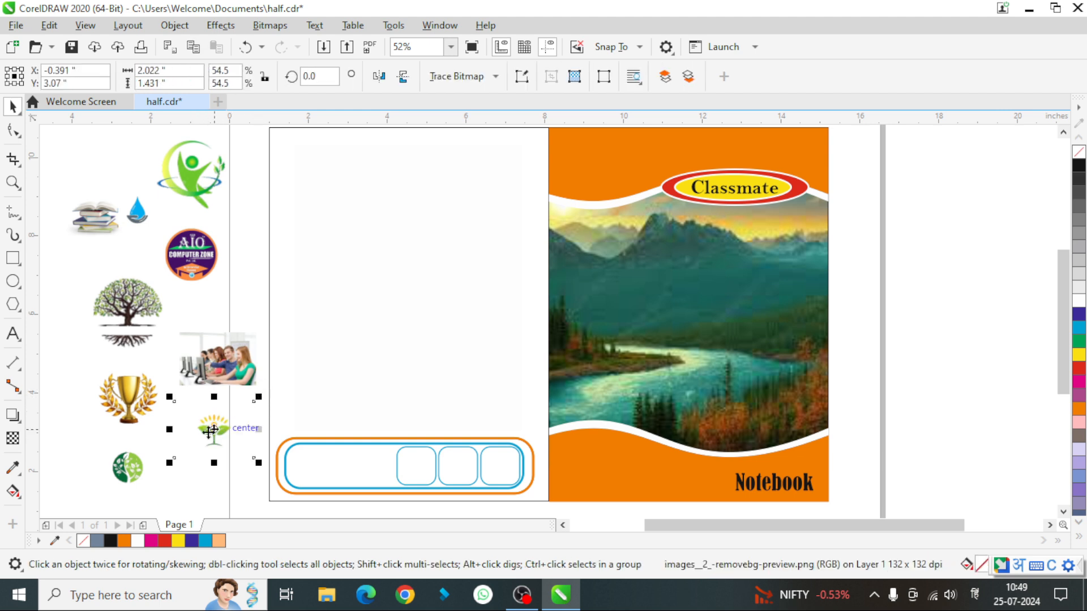
drag(211, 431, 501, 465)
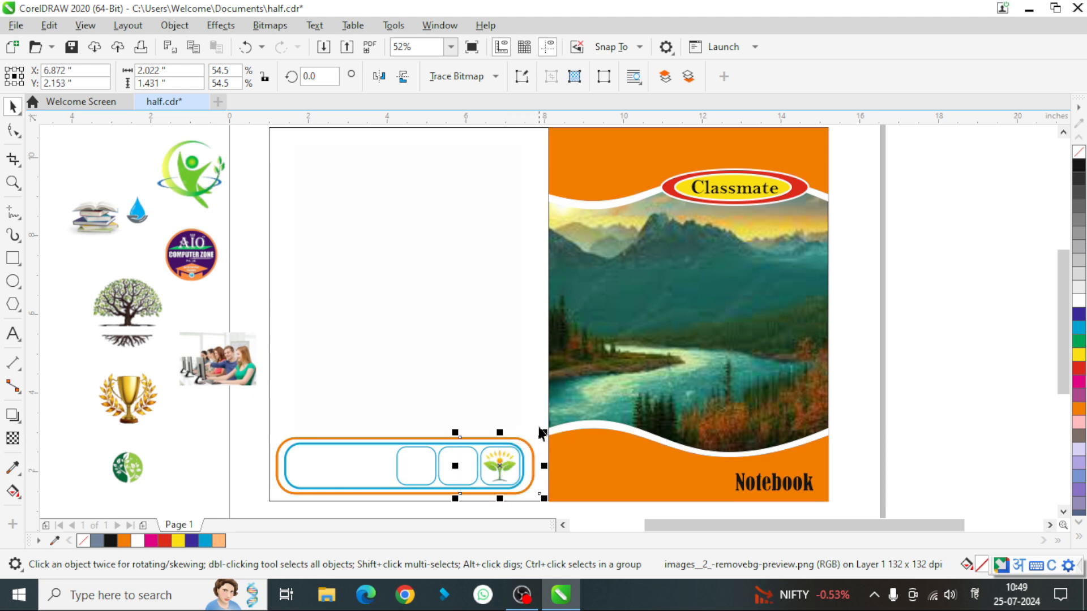
Step: Scale the tree image to about 1.21 by 1.21 in and move it into the middle rounded box, nudging it to the centre
click(127, 309)
drag(177, 264, 166, 301)
drag(112, 326, 458, 468)
drag(493, 432, 482, 442)
key(Up)
key(Up)
key(Up)
key(Up)
key(Up)
key(Up)
key(Up)
key(Up)
key(Up)
key(Up)
key(Up)
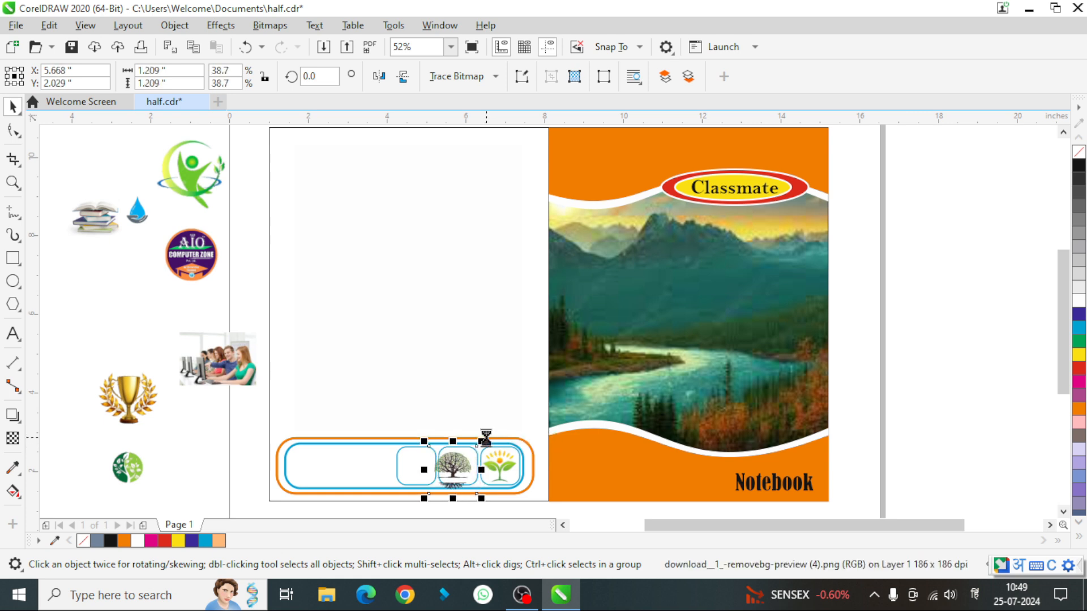
key(Right)
key(Right)
key(Right)
key(Right)
key(Right)
key(Right)
key(Right)
key(Right)
key(Right)
key(Right)
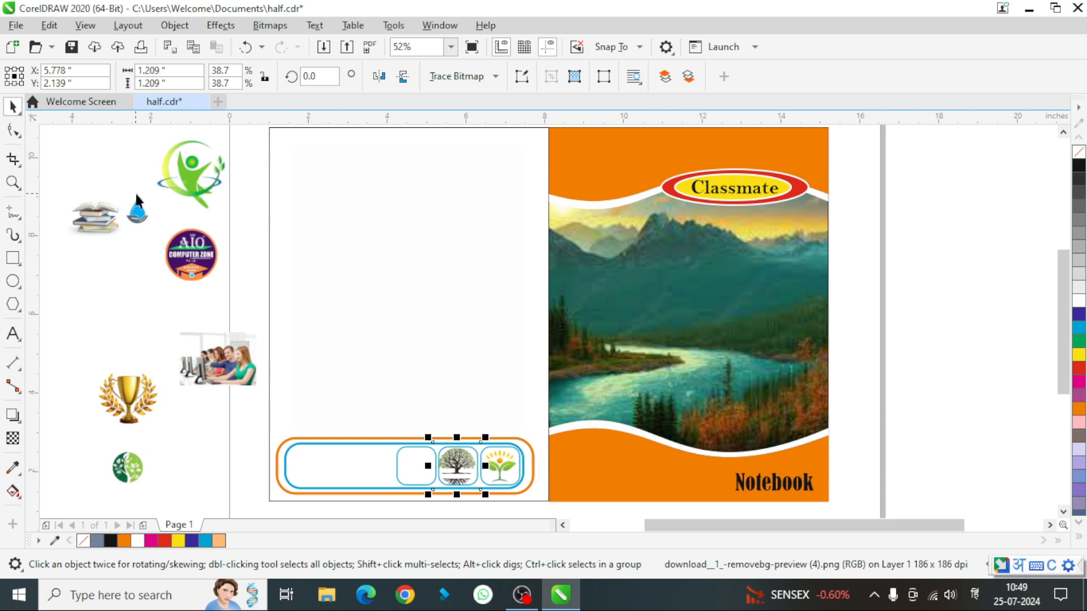
Step: Scale the water drop image to about 1.94 by 1.29 in and position it centrally in the leftmost rounded box
drag(136, 201, 412, 235)
drag(376, 266, 416, 478)
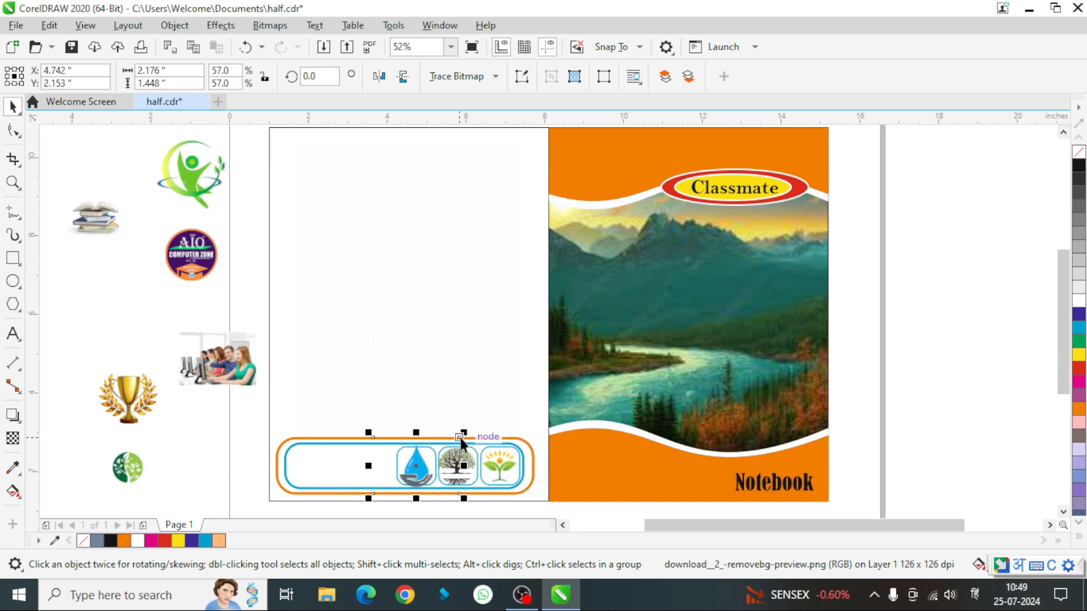
drag(463, 432, 455, 438)
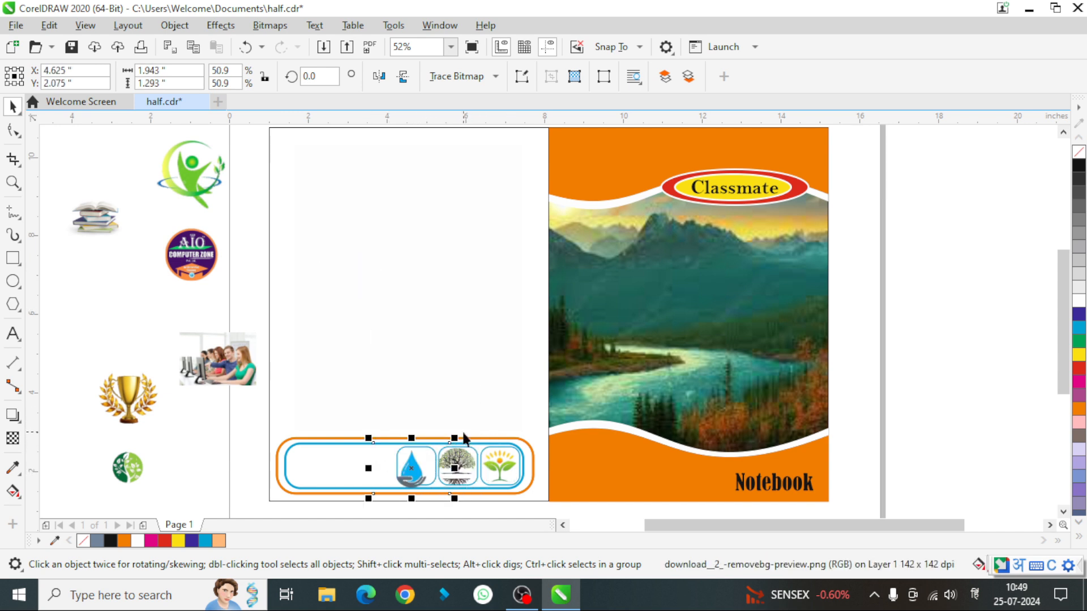
key(Right)
key(Right)
key(Right)
key(Right)
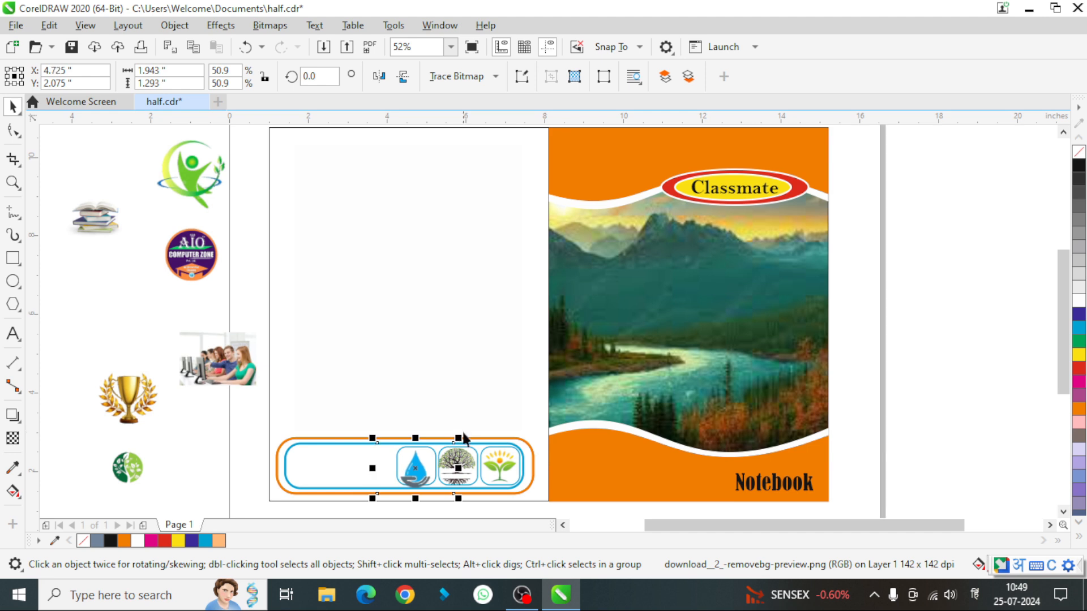
key(Up)
key(Up)
key(Up)
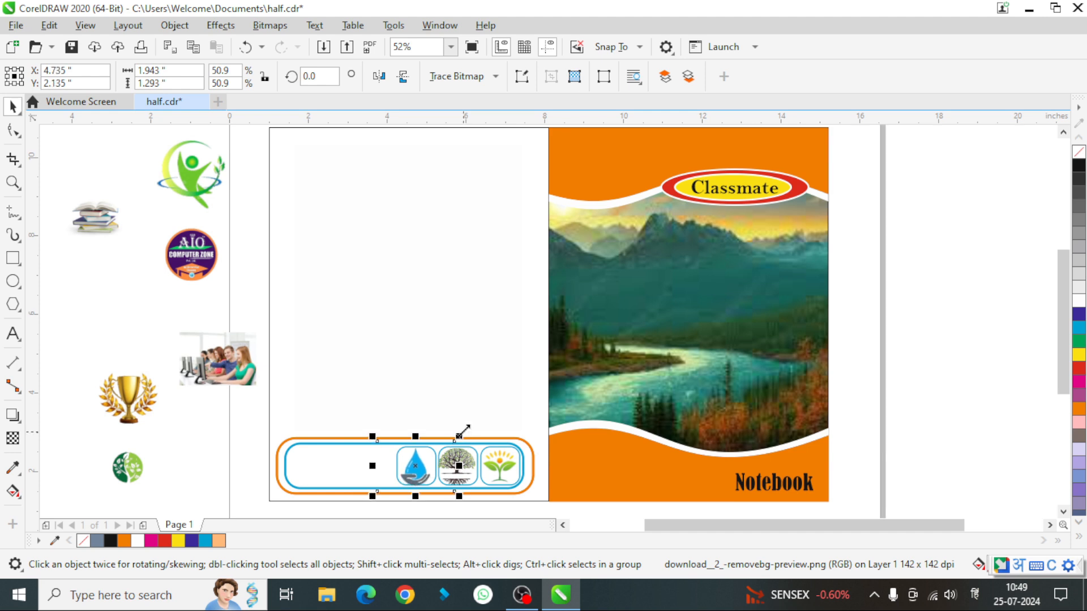
key(Up)
key(Up)
key(Up)
key(Right)
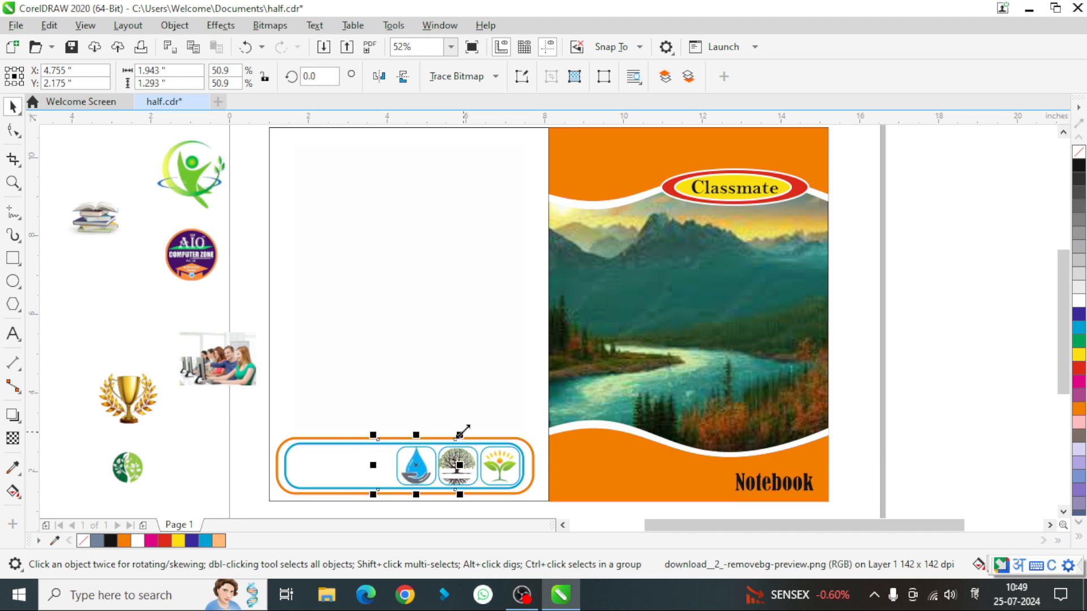
Step: Place the AIO Computer Zone logo at the left end of the foot strip, sized about 0.92 by 0.92 in and centred vertically
click(66, 296)
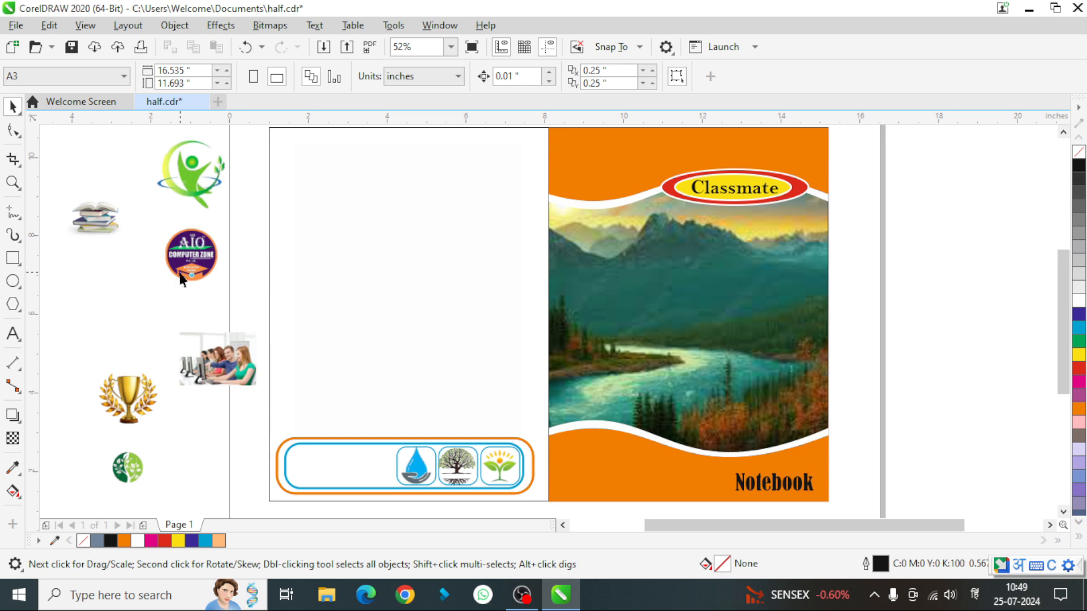
click(184, 256)
drag(184, 256, 315, 469)
drag(315, 469, 316, 469)
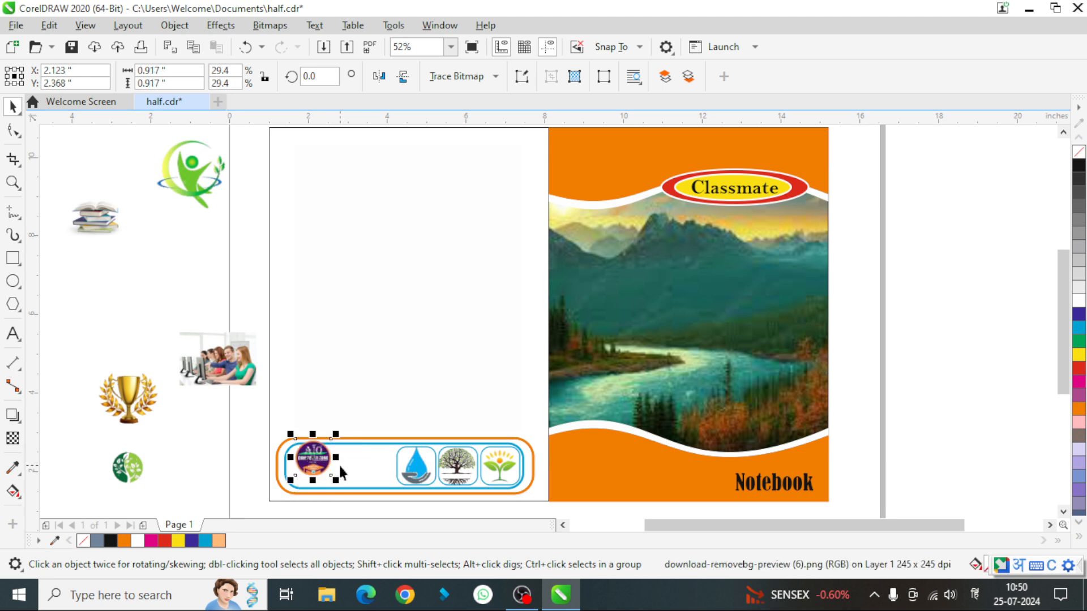
key(Down)
key(Down)
key(Down)
key(Down)
key(Down)
key(Down)
key(Down)
key(Down)
key(Down)
key(Down)
key(Down)
key(Down)
key(Down)
key(Down)
key(Down)
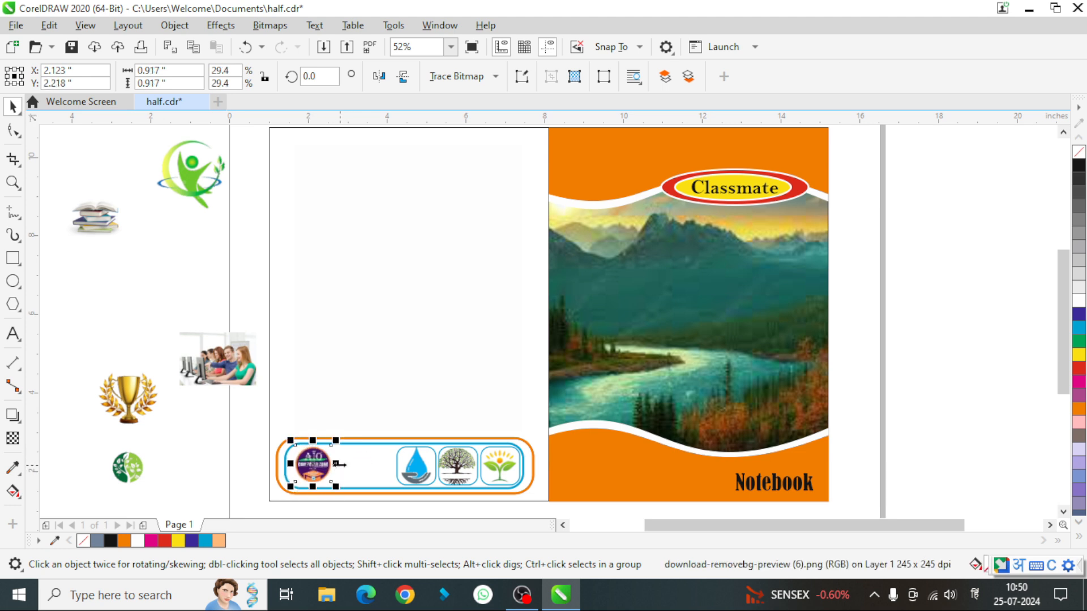
key(Left)
key(Left)
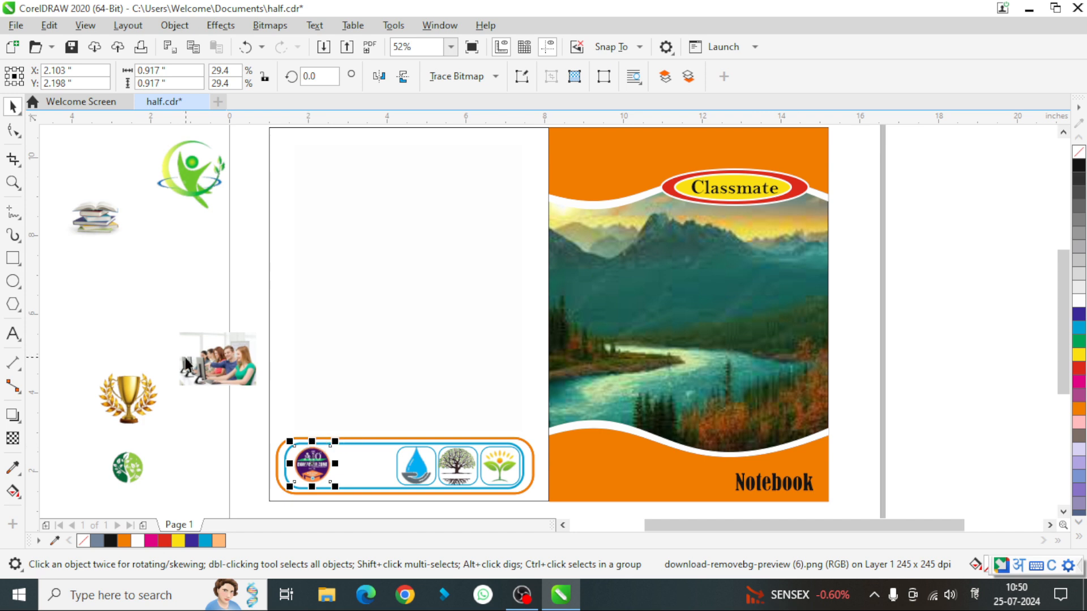
Step: Move the green leaf circle image into the foot strip just right of the AIO Computer Zone logo, nudging it level with the logo
click(127, 468)
drag(127, 468, 356, 471)
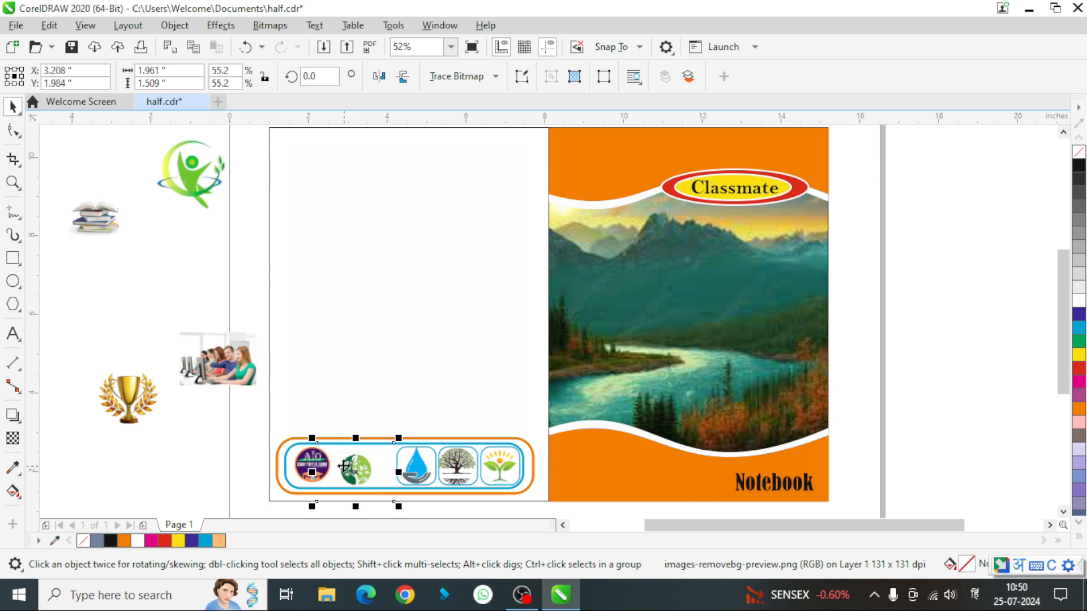
key(Up)
key(Up)
key(Up)
key(Up)
key(Up)
key(Up)
key(Up)
key(Up)
key(Up)
key(Up)
key(Up)
key(Left)
key(Left)
key(Left)
key(Left)
key(Left)
key(Left)
key(Left)
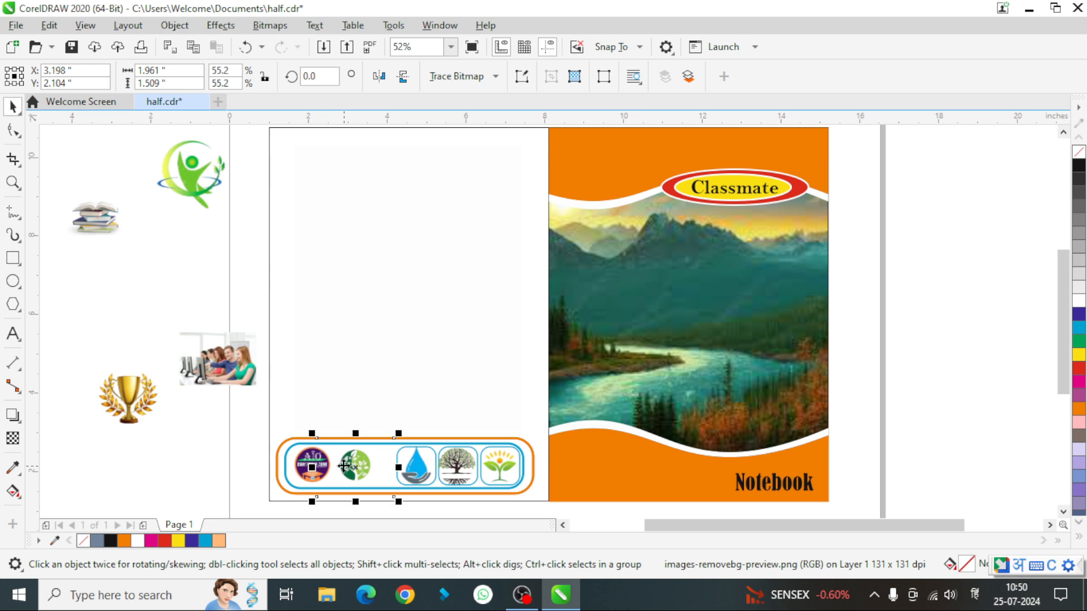
key(Left)
key(Left)
key(Left)
key(Left)
key(Left)
key(Left)
key(Left)
key(Left)
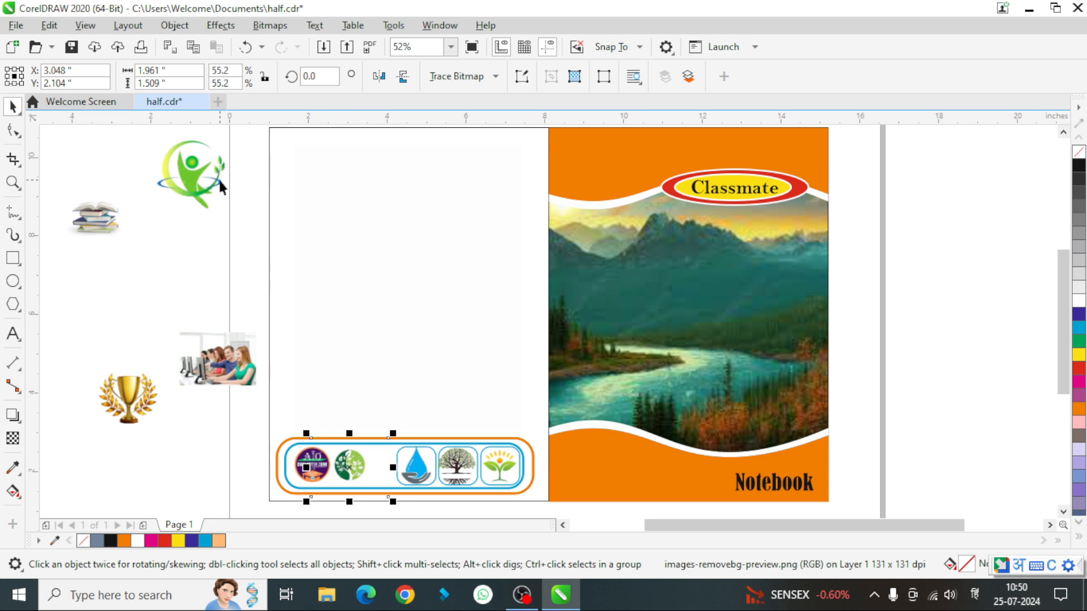
Step: Move the green figure logo between the leaf circle and the water drop box, scaling it to about 0.82 by 0.92 in
click(205, 177)
drag(205, 176, 227, 257)
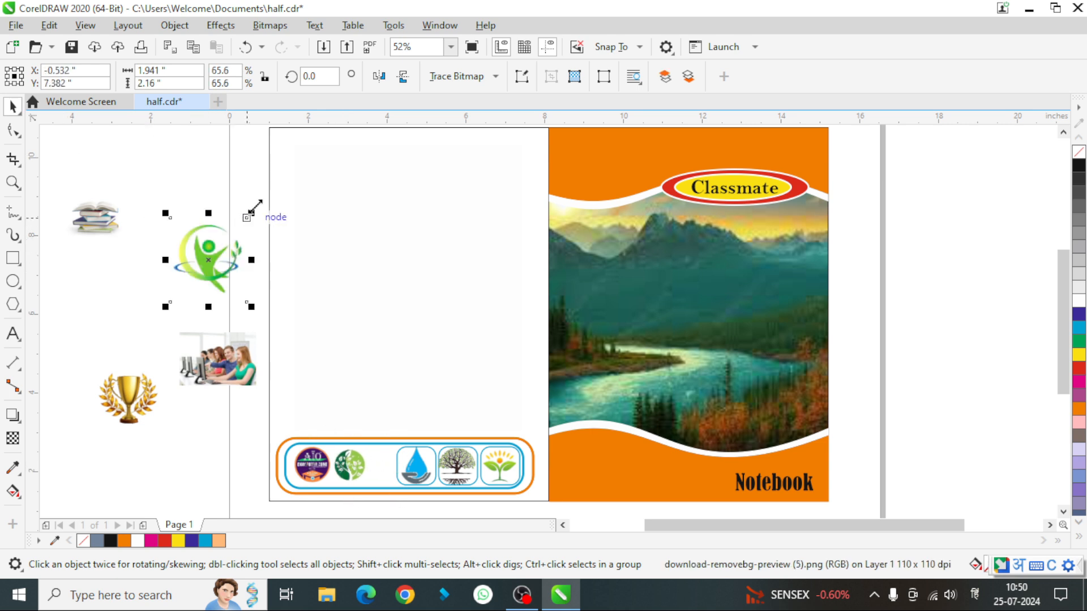
drag(253, 211, 380, 475)
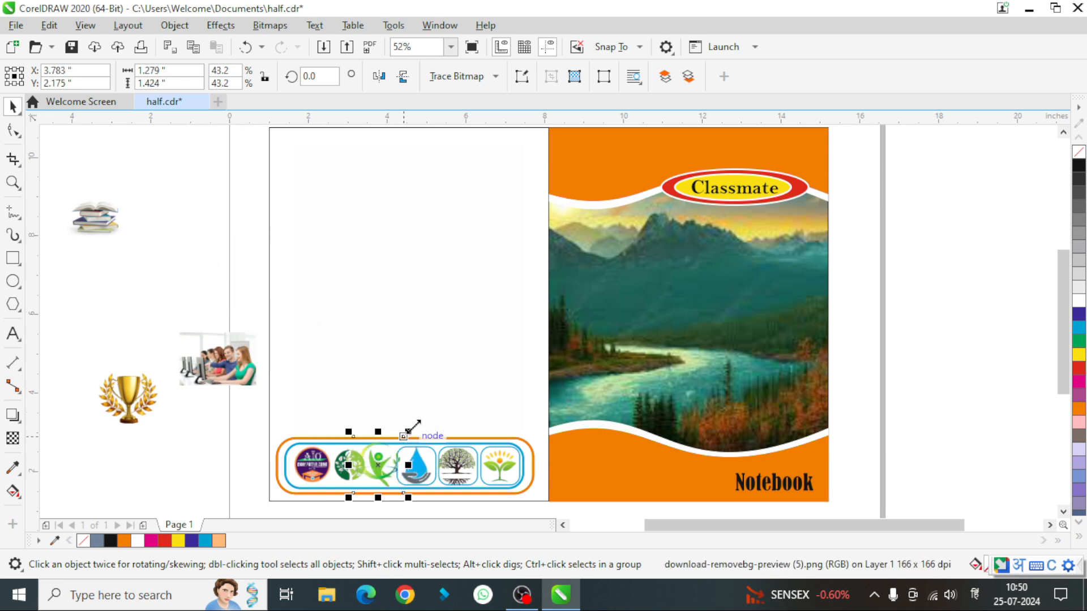
drag(413, 427, 419, 442)
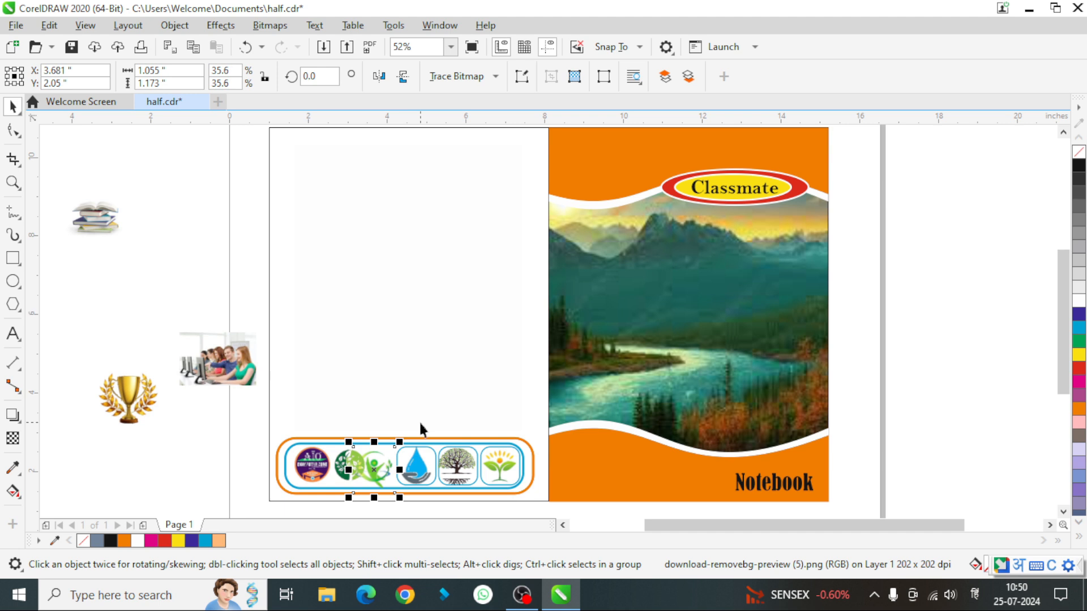
key(Right)
key(Right)
key(Right)
key(Right)
key(Right)
key(Right)
key(Right)
key(Right)
key(Right)
key(Right)
key(Right)
key(Up)
key(Up)
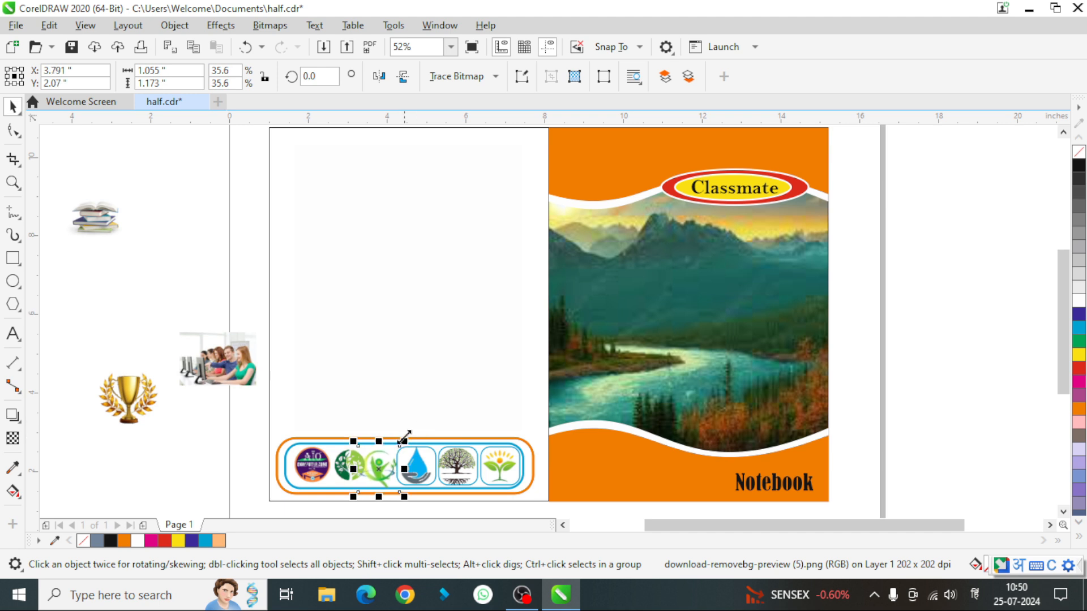
drag(404, 438, 405, 455)
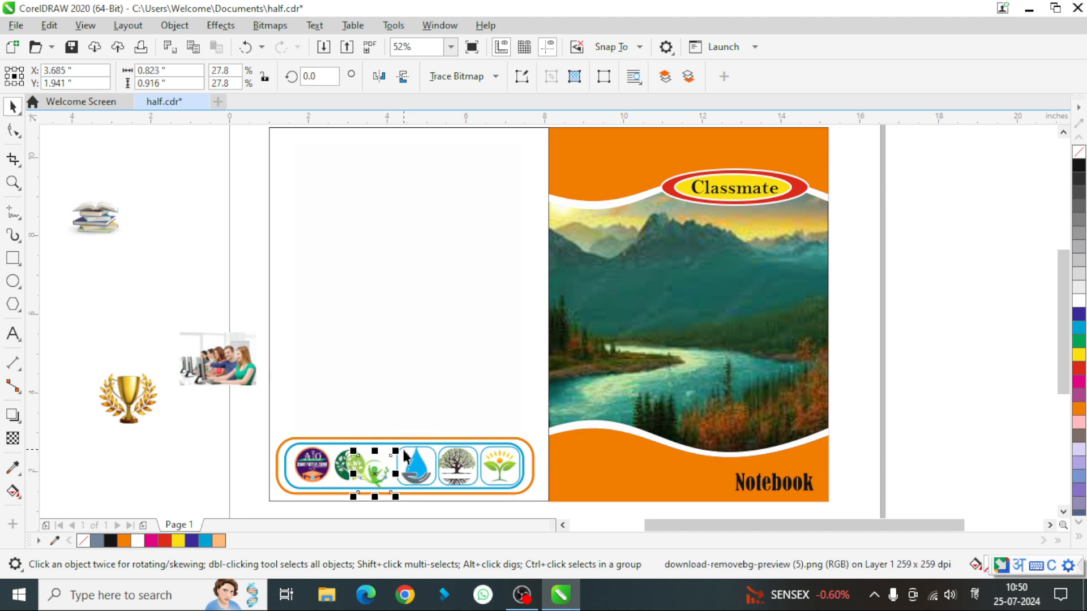
Step: Nudge the green figure logo right and up to line it up with the neighbouring icons in the foot strip
key(Right)
key(Right)
key(Right)
key(Right)
key(Right)
key(Right)
key(Right)
key(Right)
key(Right)
key(Right)
key(Right)
key(Right)
key(Right)
key(Up)
key(Up)
key(Up)
key(Up)
key(Up)
key(Up)
key(Up)
key(Up)
key(Up)
key(Up)
key(Up)
key(Up)
key(Up)
key(Up)
key(Up)
key(Up)
key(Up)
key(Up)
key(Up)
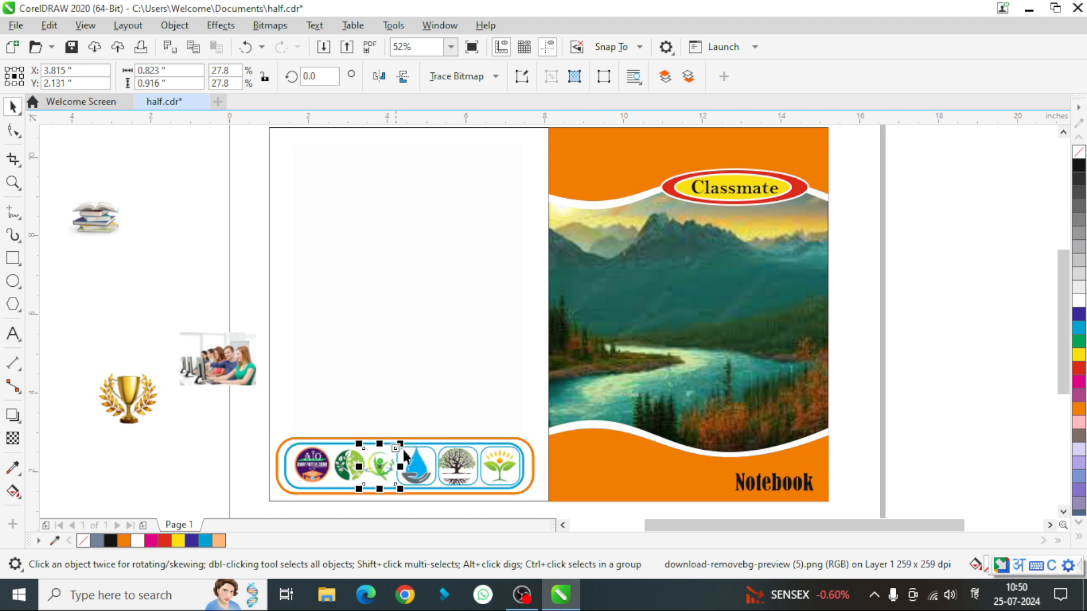
key(Up)
key(Up)
key(Up)
key(Up)
click(165, 303)
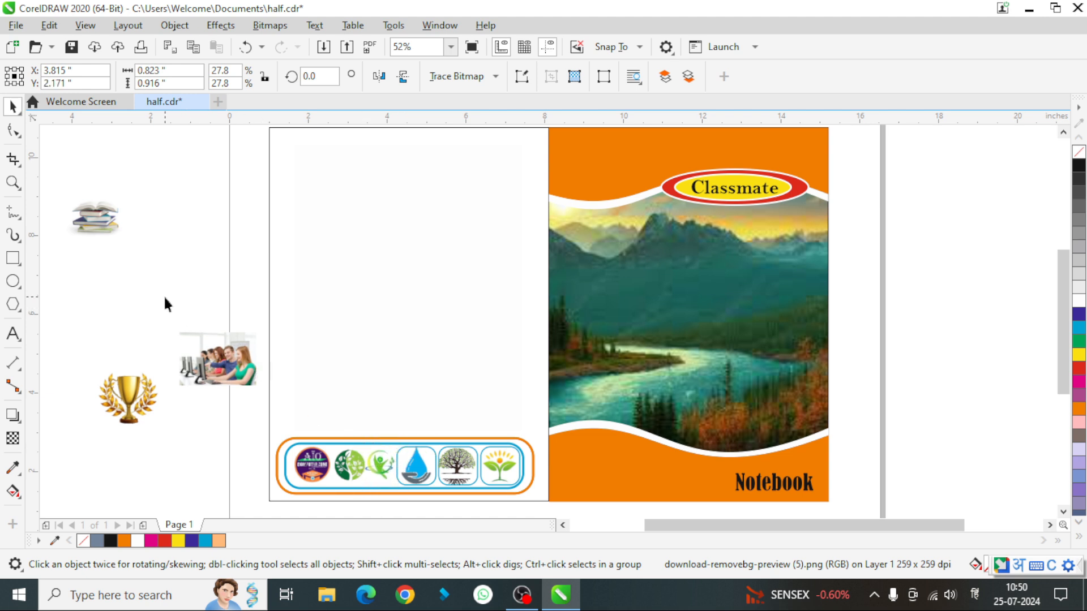
Step: Enlarge the photo of students at computers to about 5.32 by 3.70 in and place it at the top of the white content area
click(424, 246)
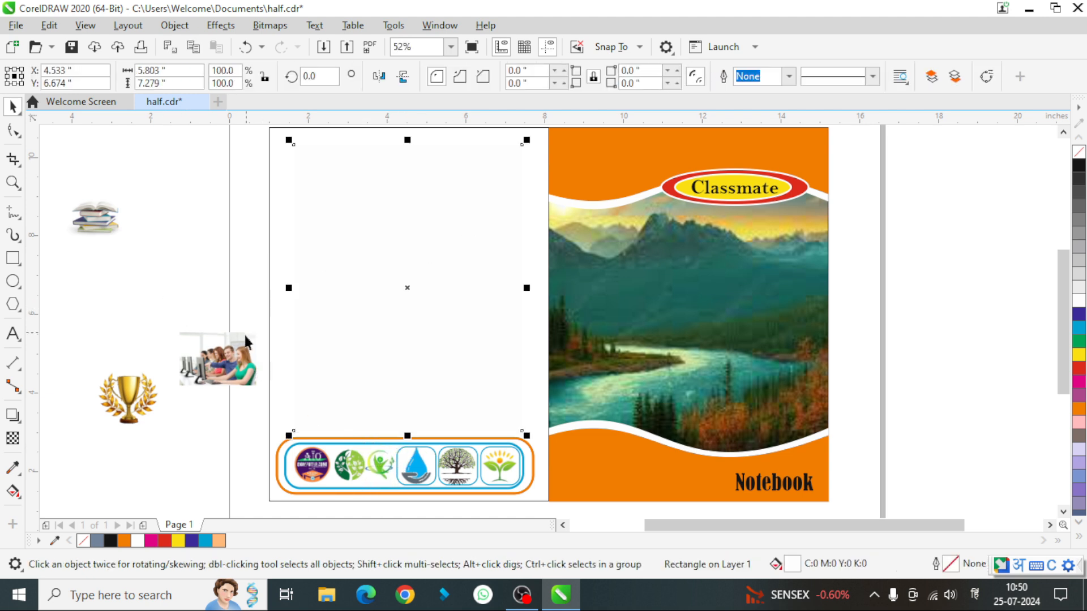
click(224, 362)
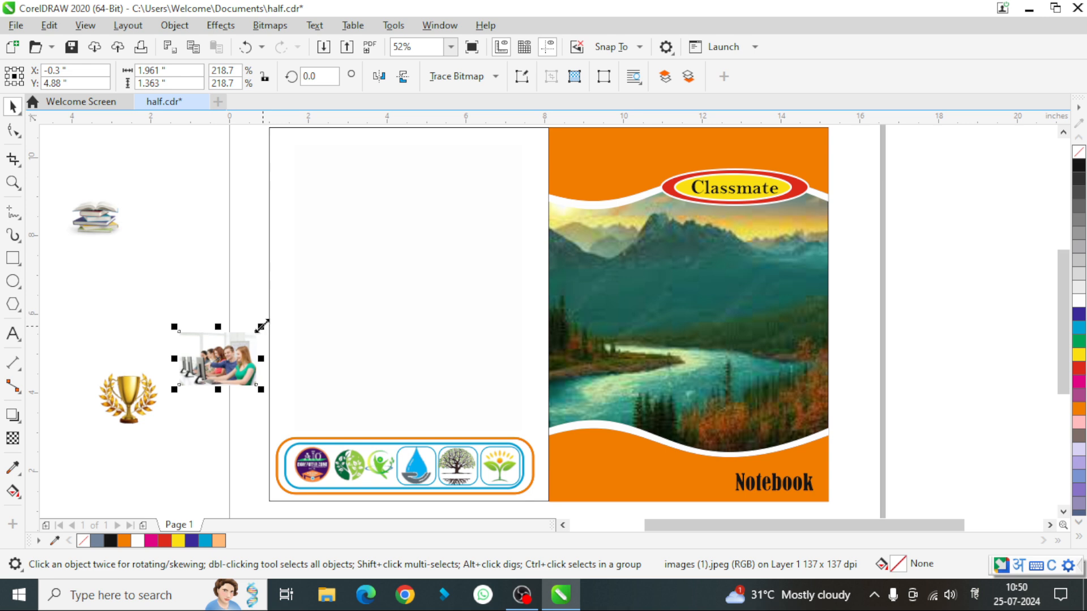
drag(261, 327, 392, 238)
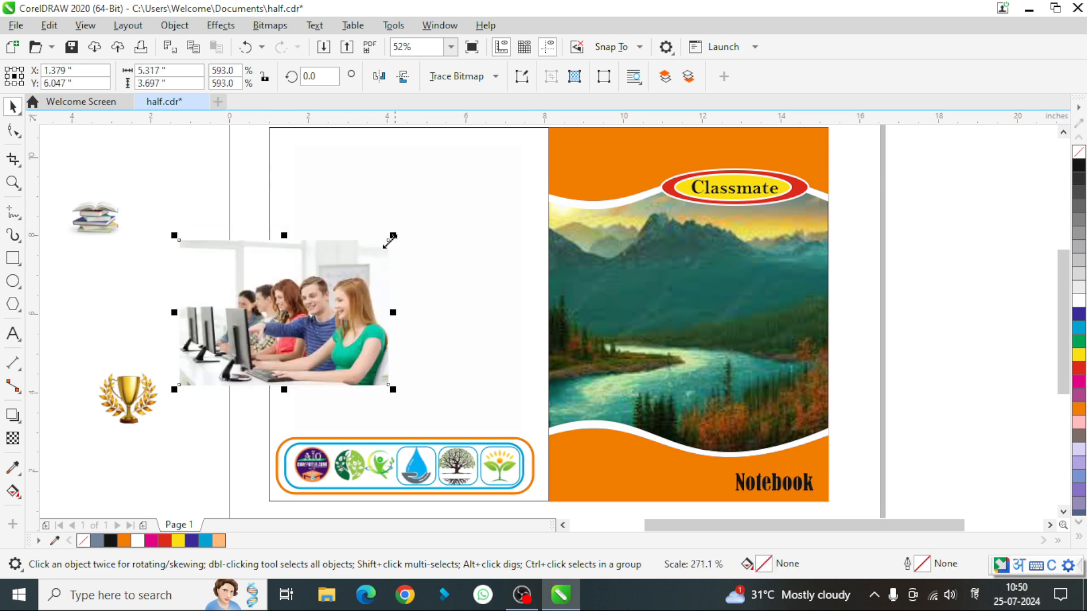
drag(282, 342, 400, 246)
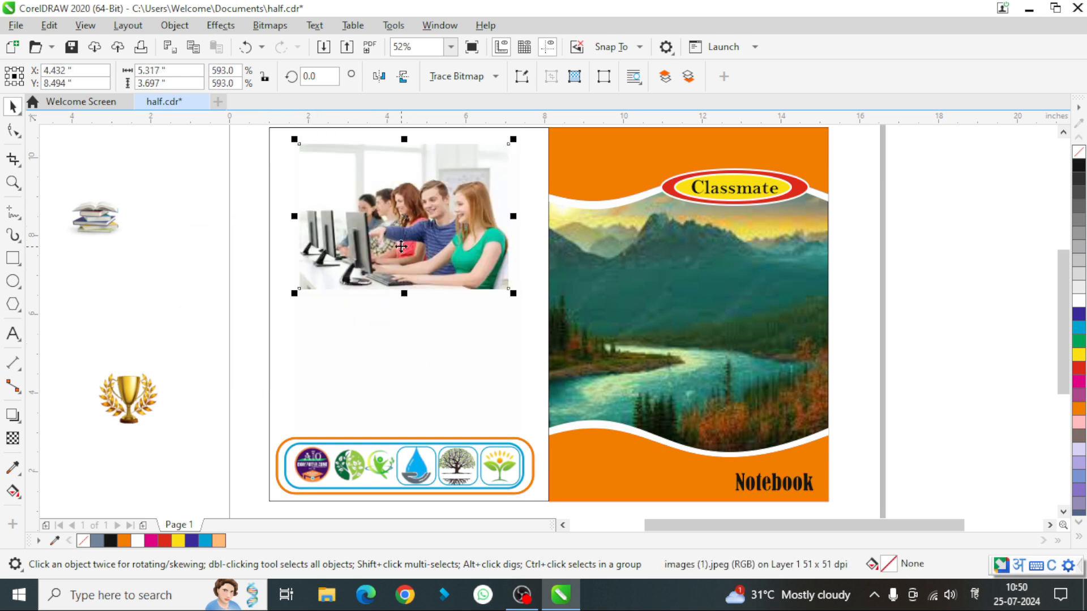
click(409, 338)
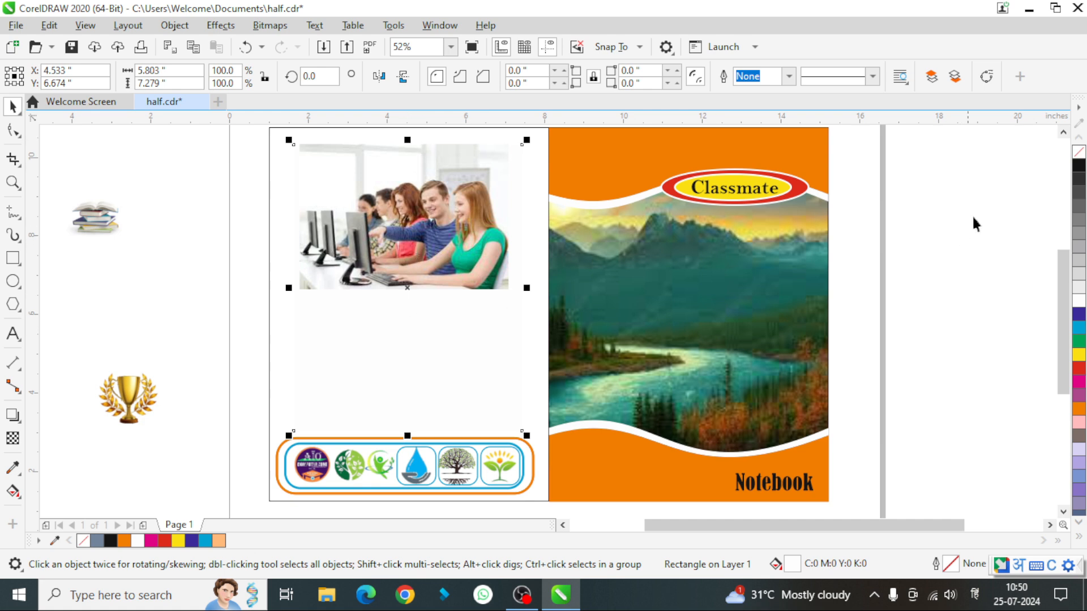
key(Right)
Step: Enlarge the trophy image to slightly under 2.79 by 2.42 in, place it below the students' photo, and shift the photo slightly down
click(119, 394)
drag(160, 371, 216, 315)
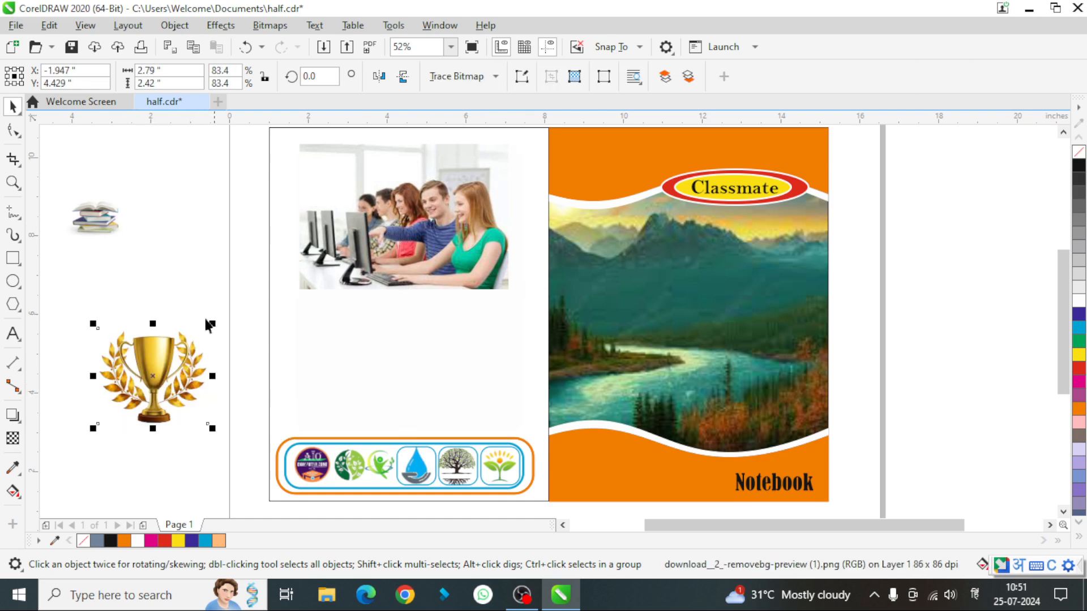
drag(163, 384, 351, 339)
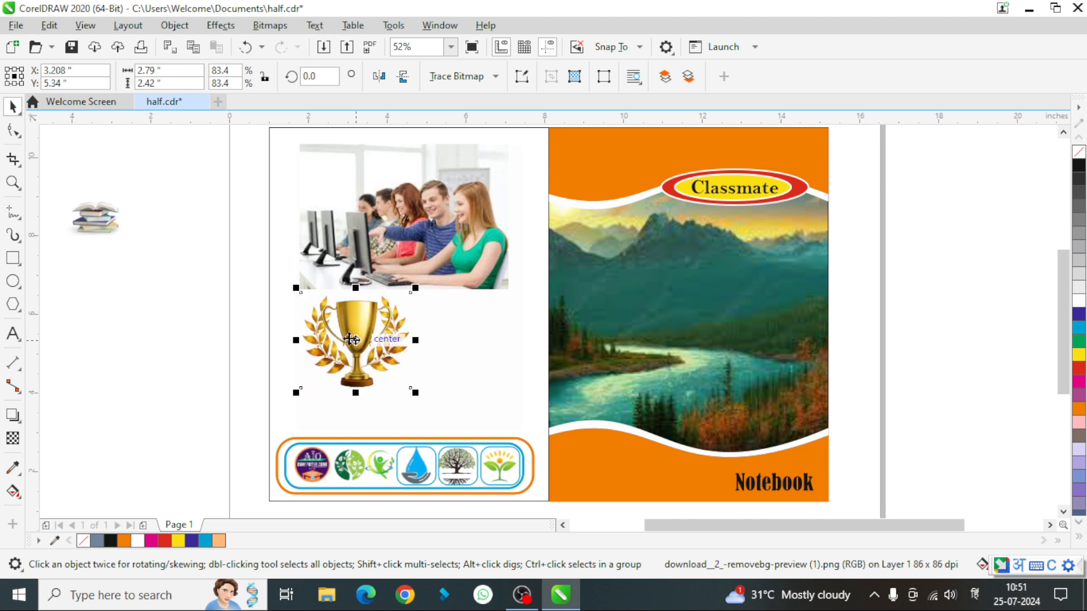
click(416, 286)
click(396, 310)
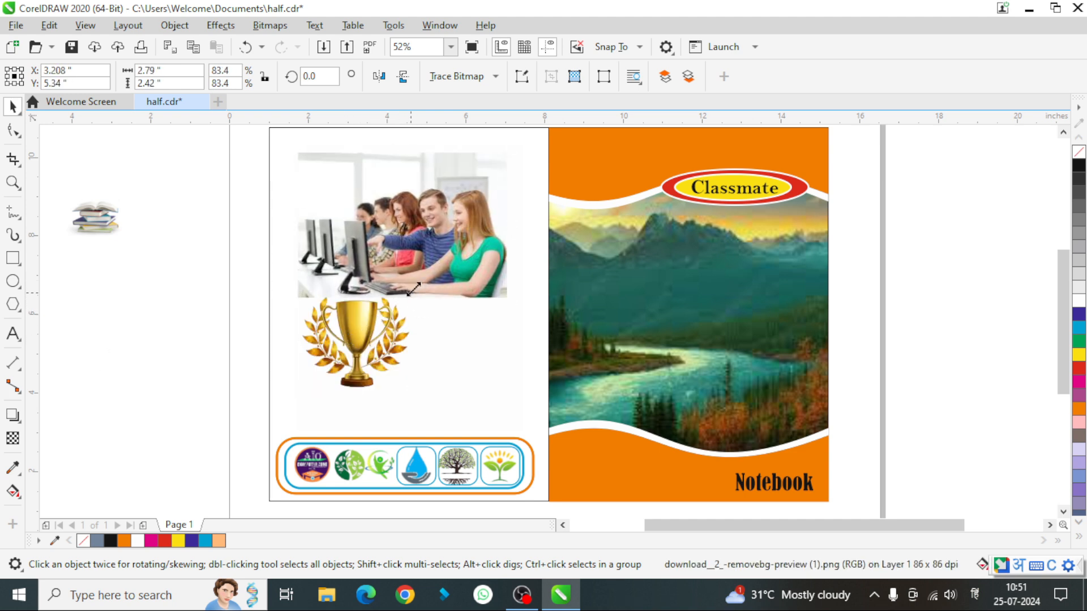
drag(414, 288, 412, 291)
Step: Enlarge the books picture to about 2.28 by 1.63 in and place it to the right of the trophy
click(108, 223)
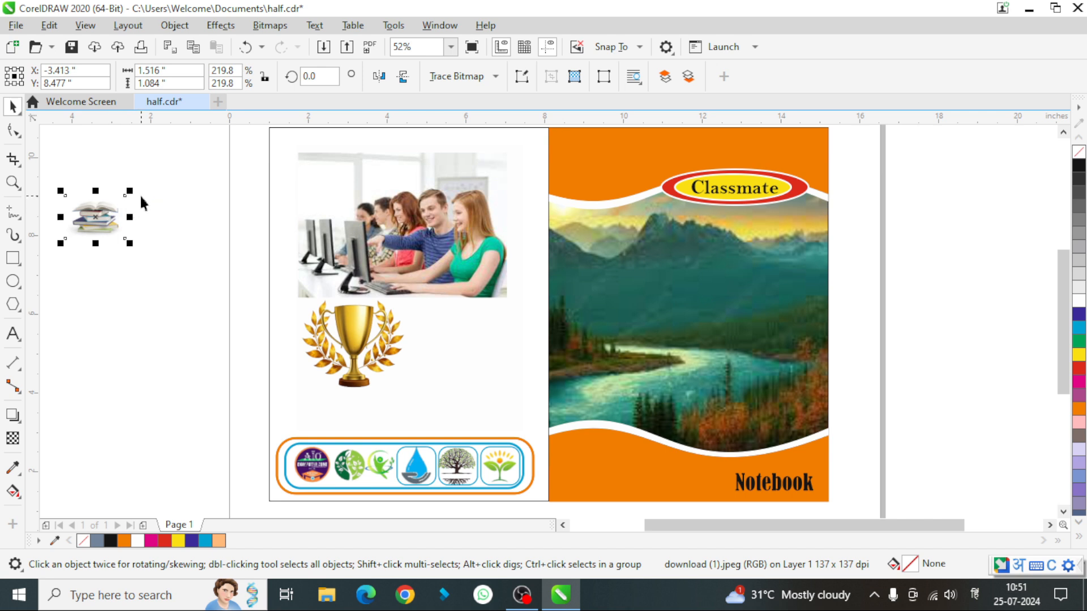
drag(129, 191, 159, 172)
drag(111, 206, 477, 345)
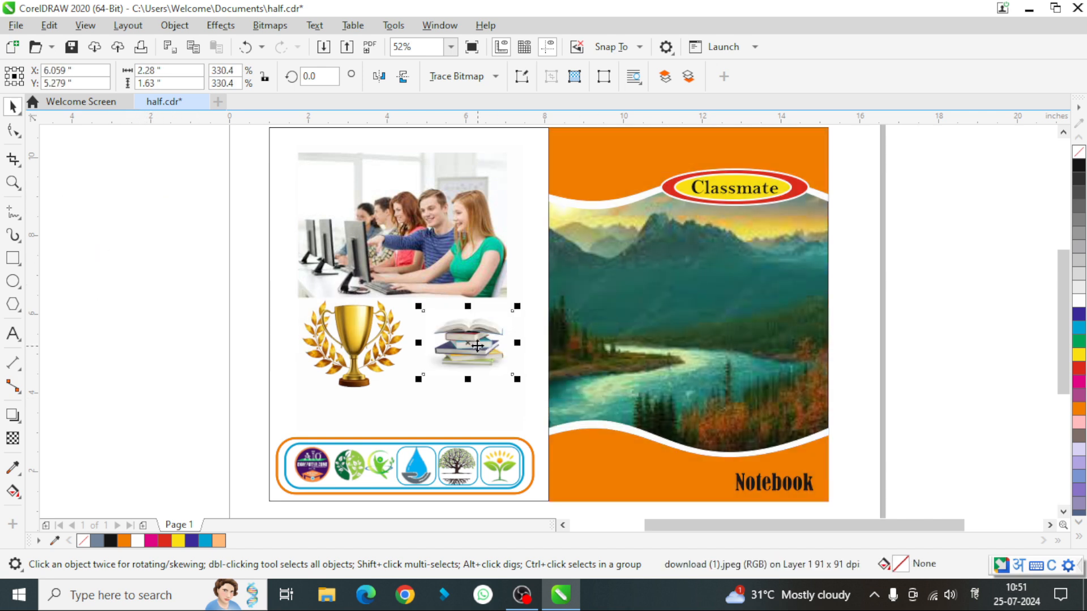
Step: Rotate the books picture about 37°, enlarge it to about 372.6% scale and move it closer to the trophy
click(477, 345)
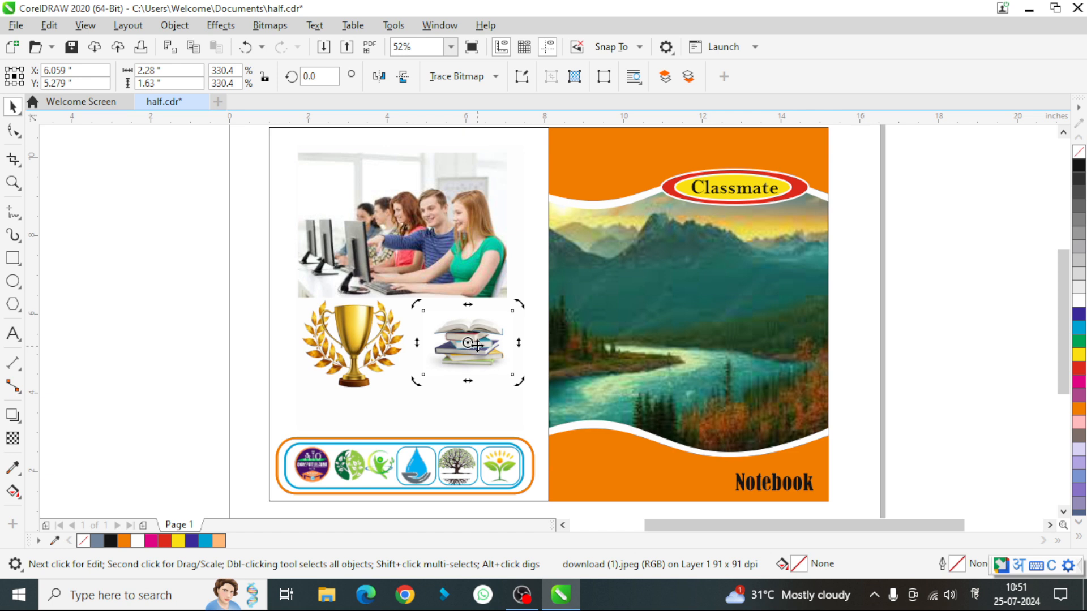
drag(516, 307, 543, 271)
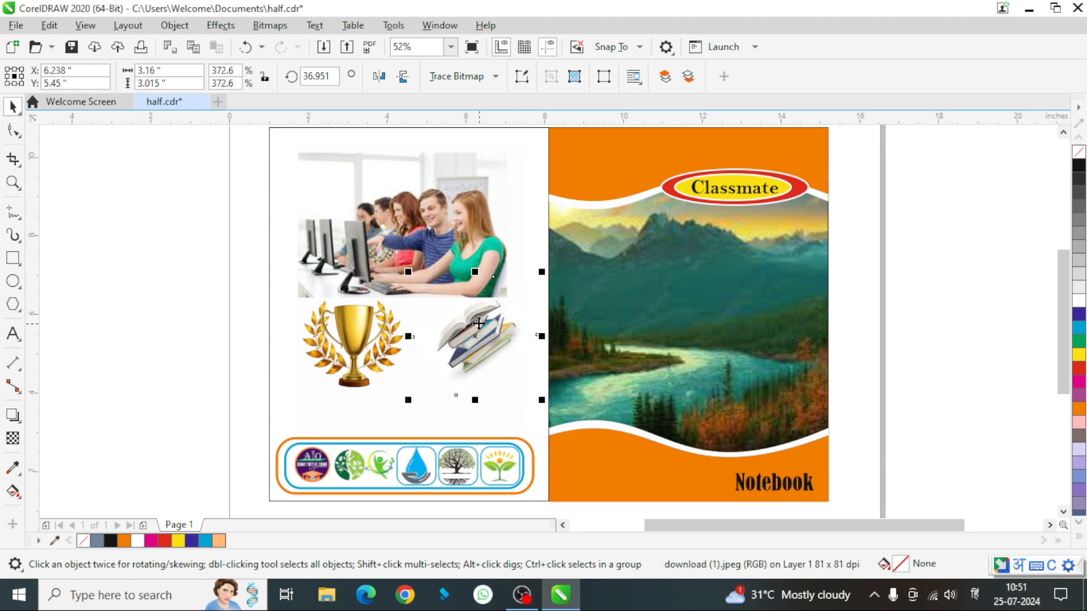
drag(479, 324, 457, 324)
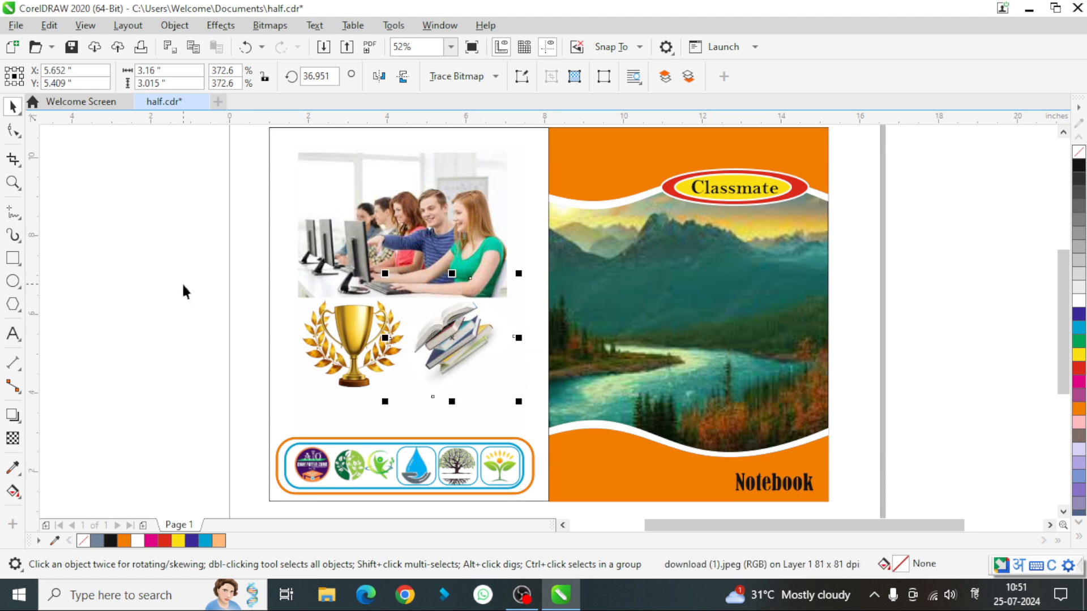
click(163, 258)
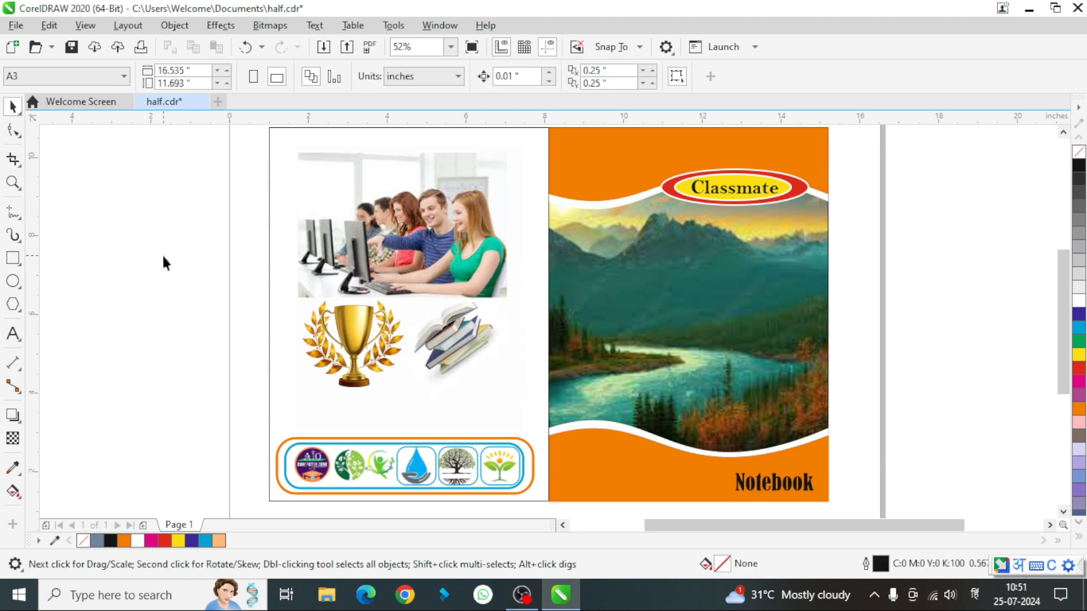
Step: Place a copy of the green figure logo below the books at about 1.93 by 2.14 in, and shift the strip's leaf circle slightly left
click(379, 460)
click(237, 446)
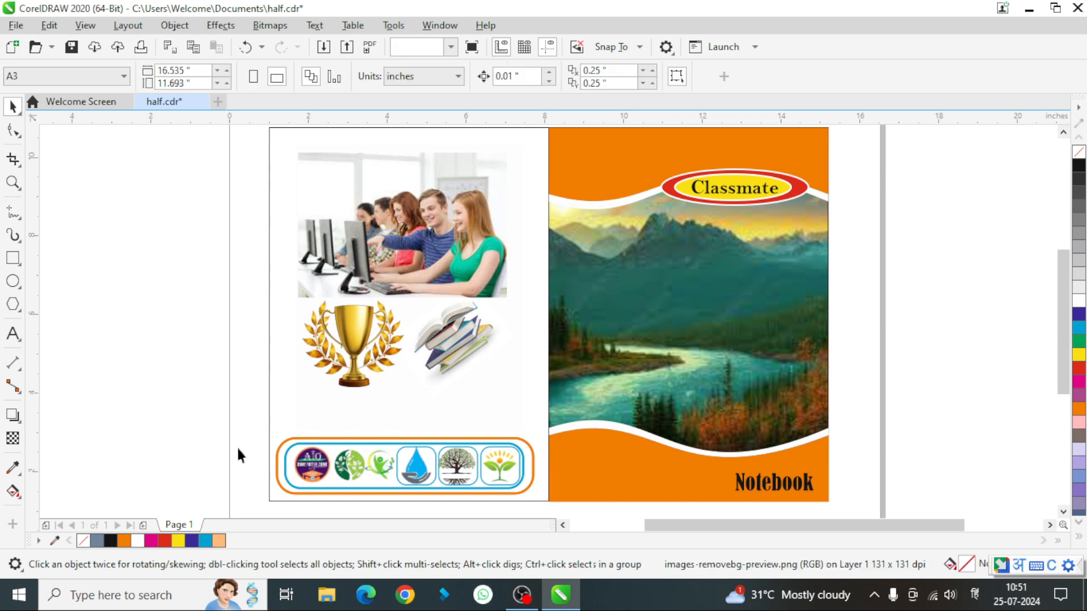
click(374, 458)
drag(356, 467, 494, 405)
drag(271, 409, 347, 467)
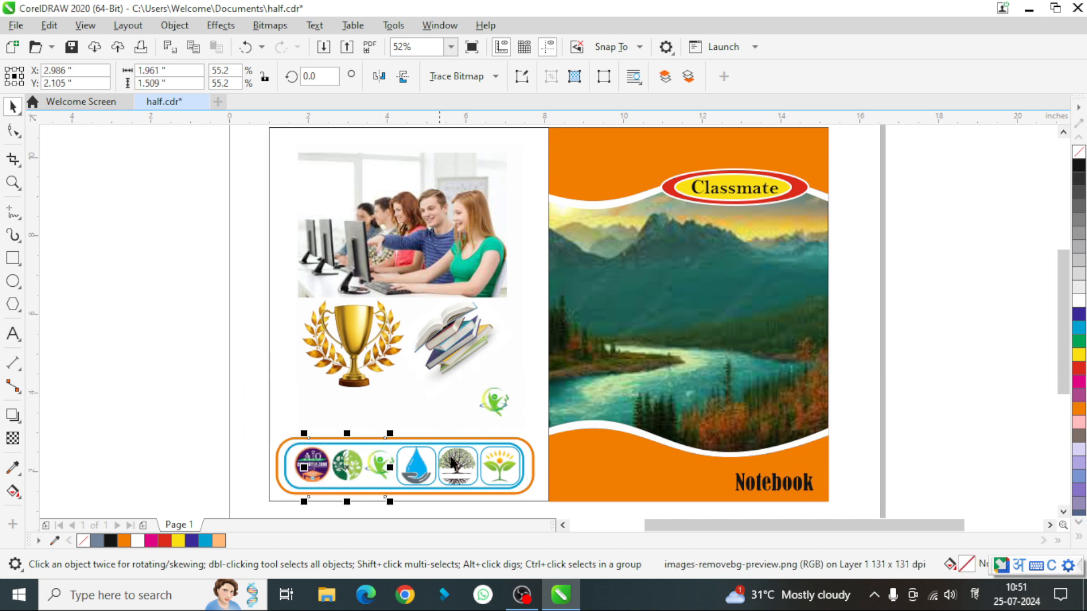
click(493, 406)
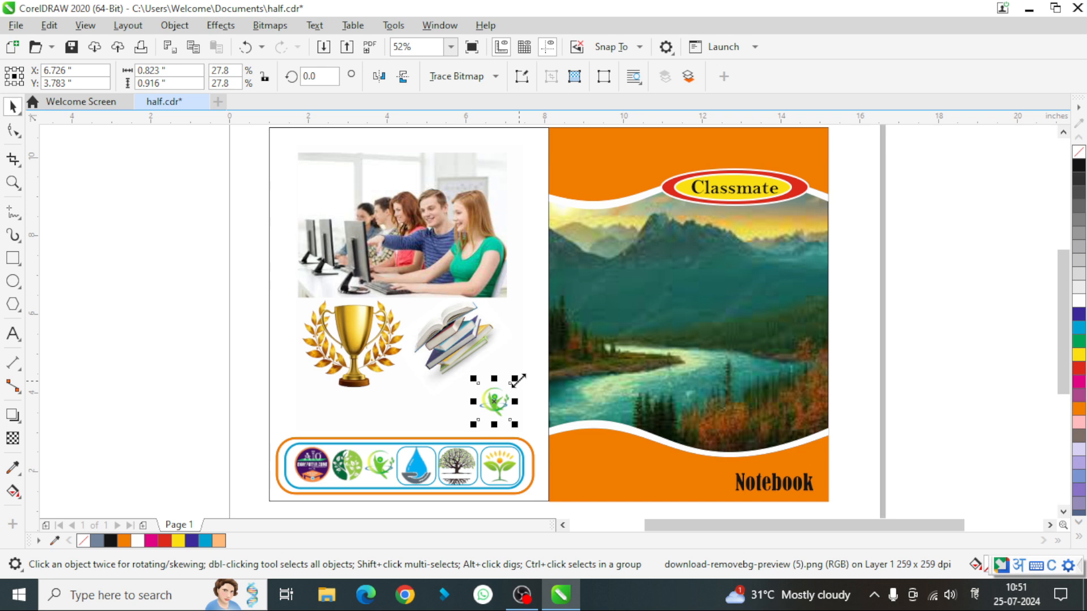
drag(514, 378, 537, 355)
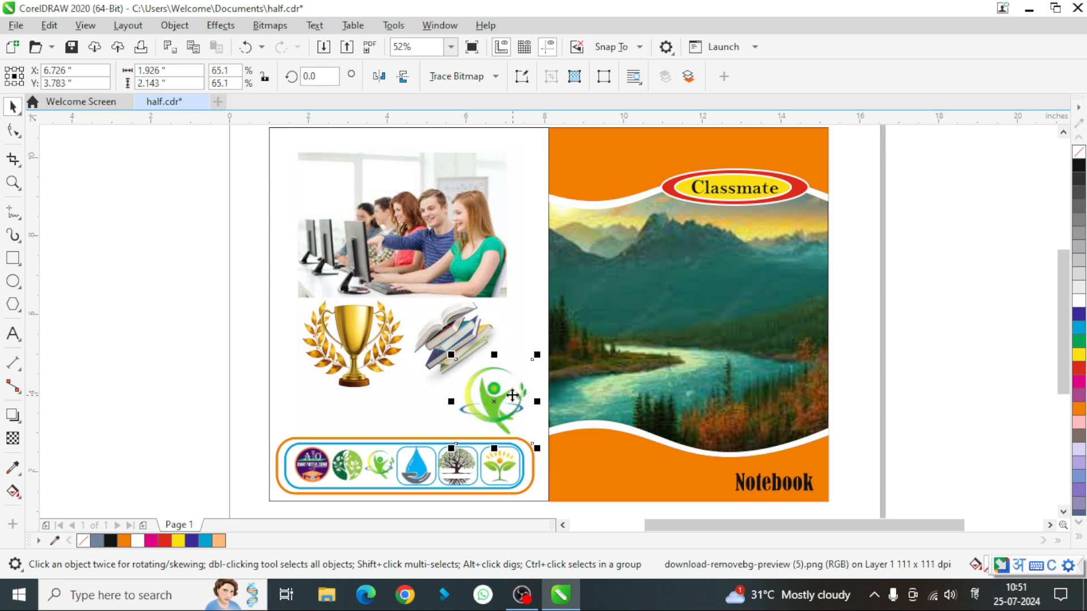
Step: Add the Hindi text "प्रकृति एक अनमोल उपहार है |" beside the back panel and give it a cyan outline
key(F8)
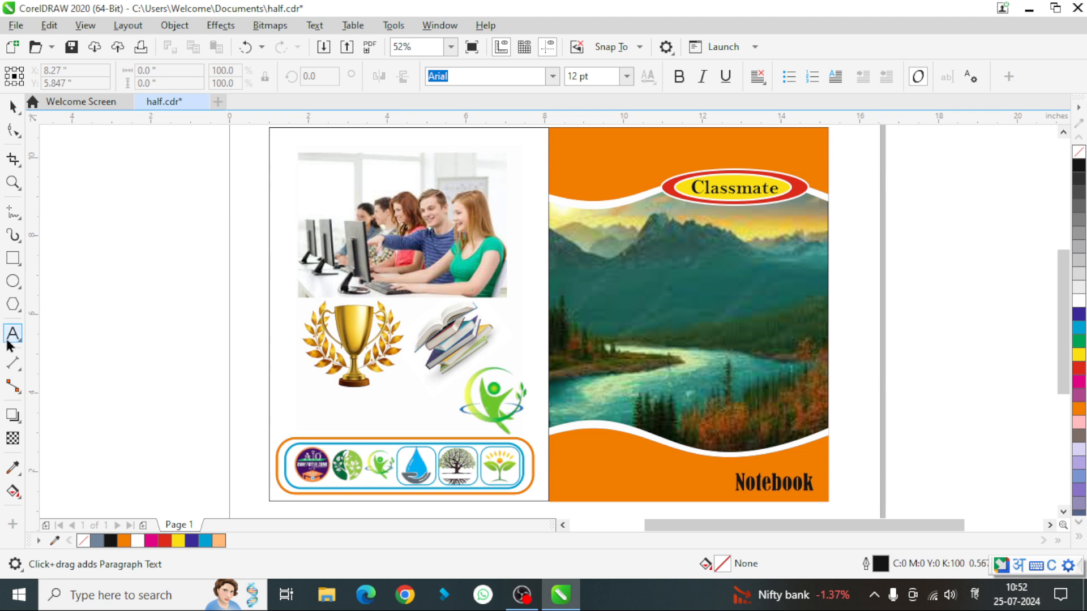
click(82, 338)
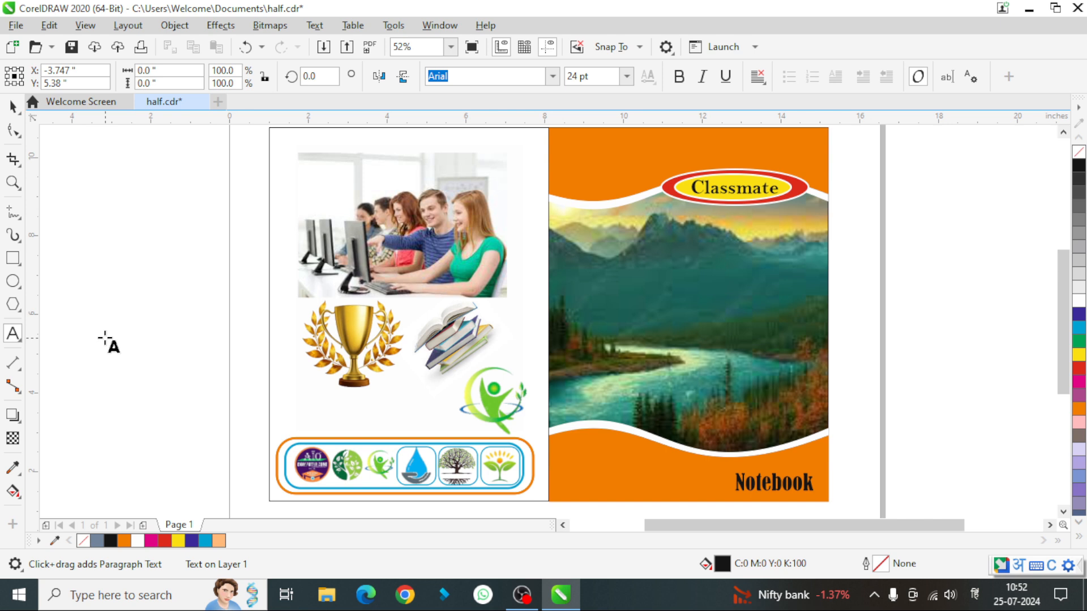
text(pra)
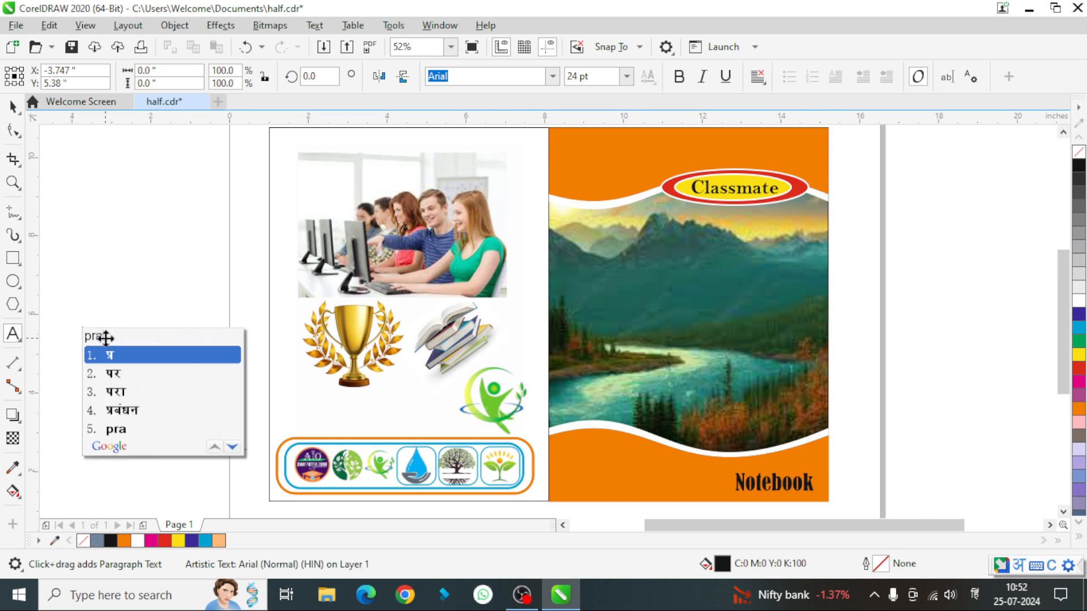
text(kriti e)
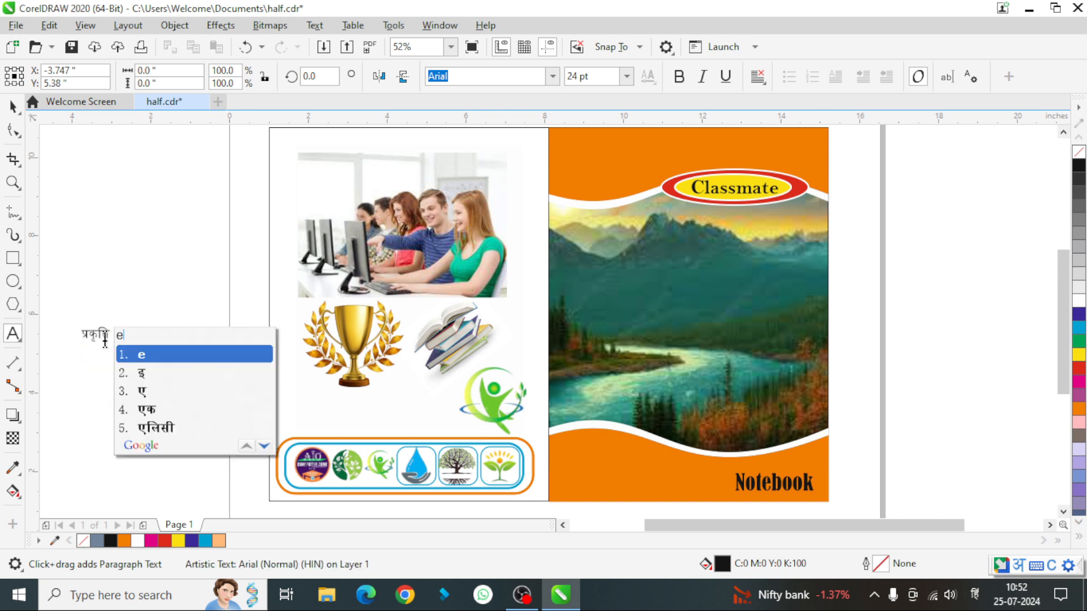
text(k anmo)
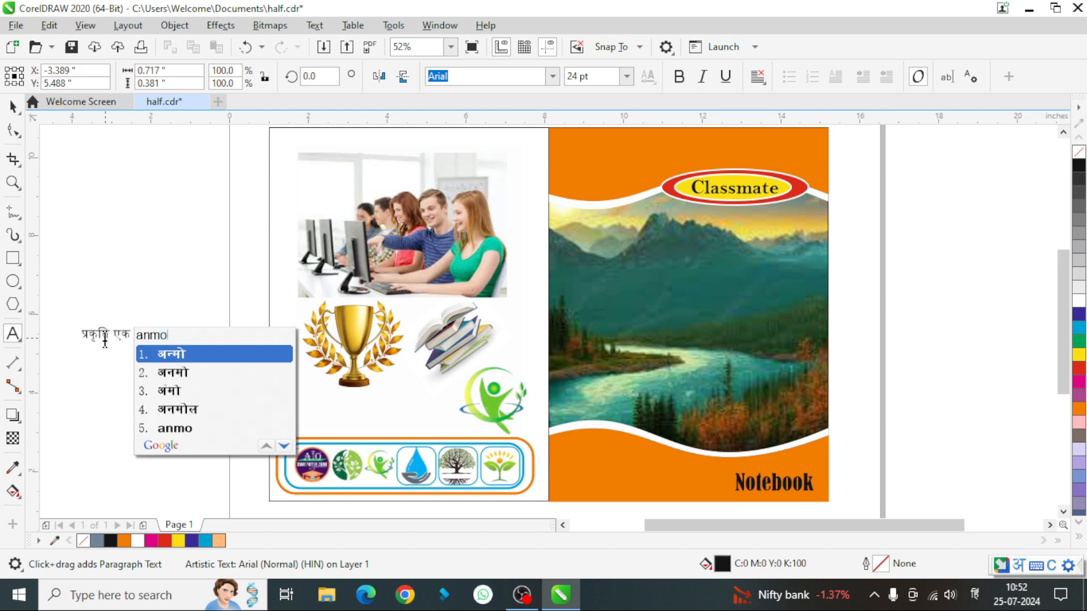
text(l uph)
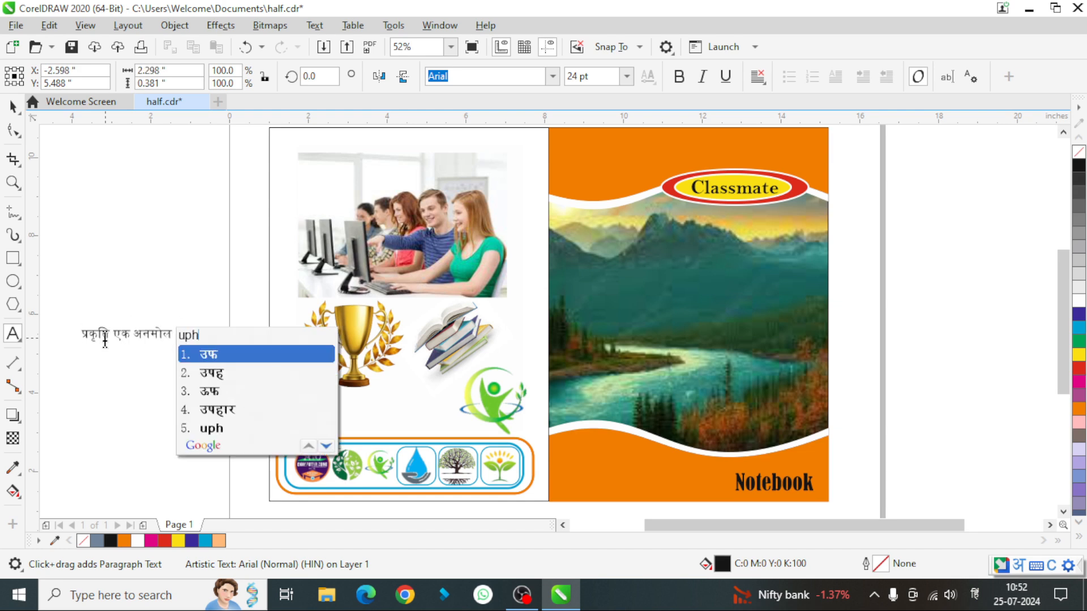
text(ar hai )
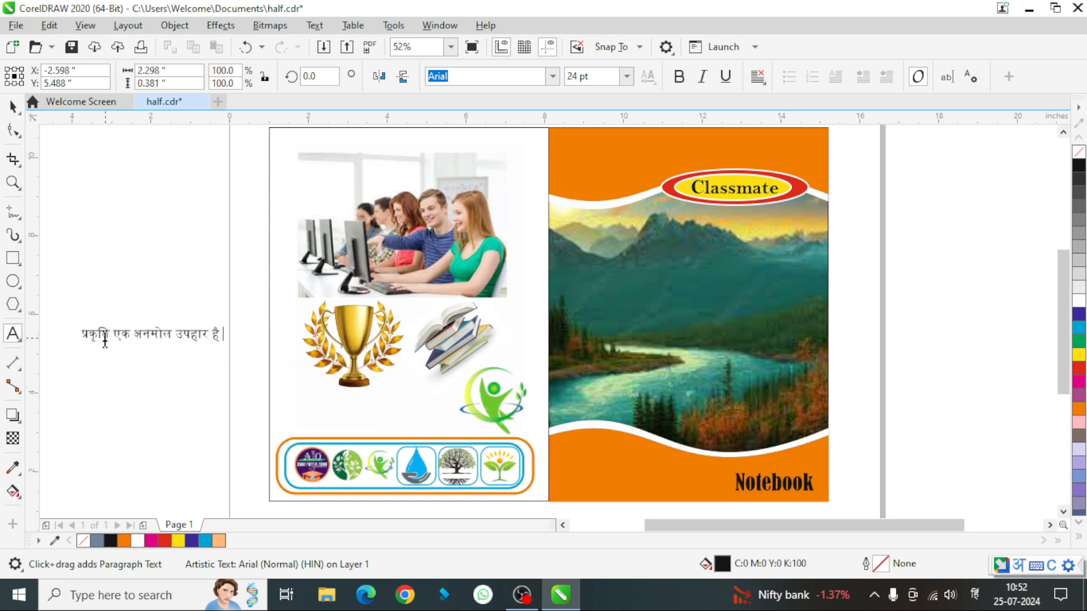
text(।)
click(13, 111)
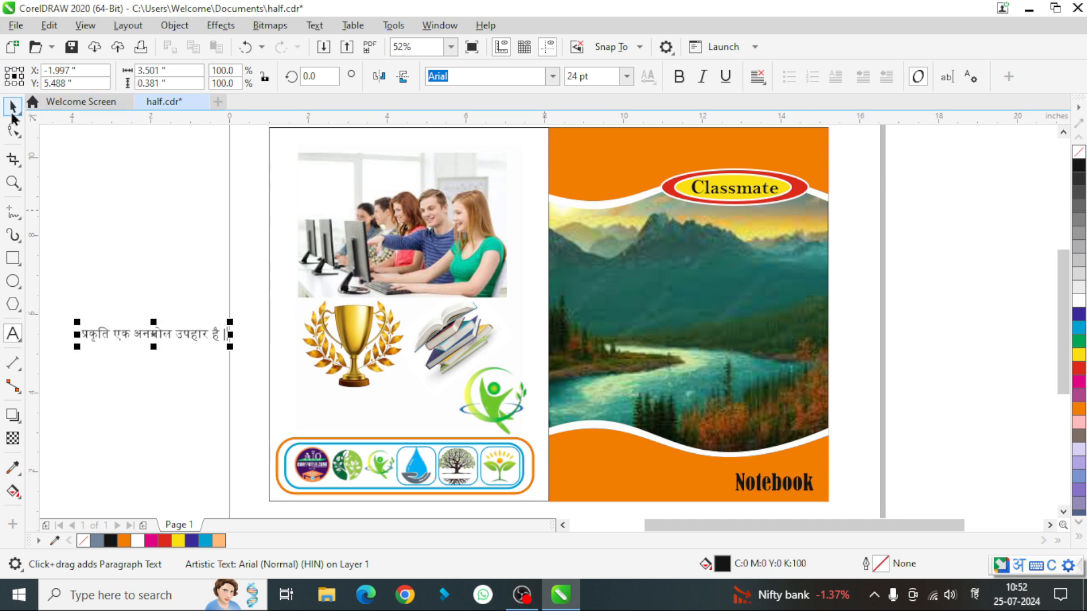
click(1079, 331)
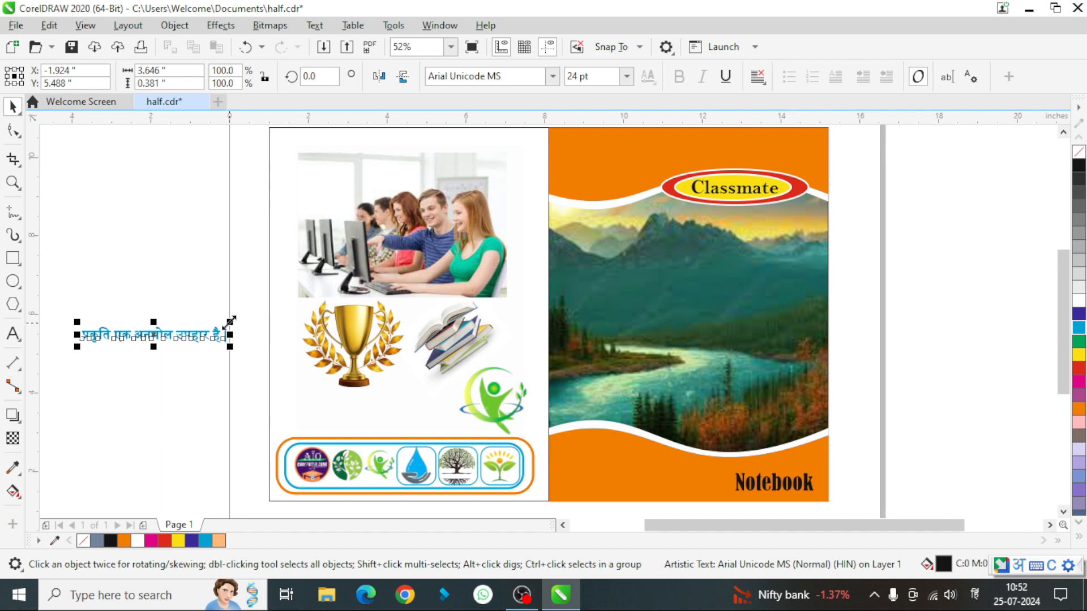
Step: Enlarge the Hindi text to about 29 pt and place it just above the icon strip, beside the green figure logo
drag(230, 322, 260, 317)
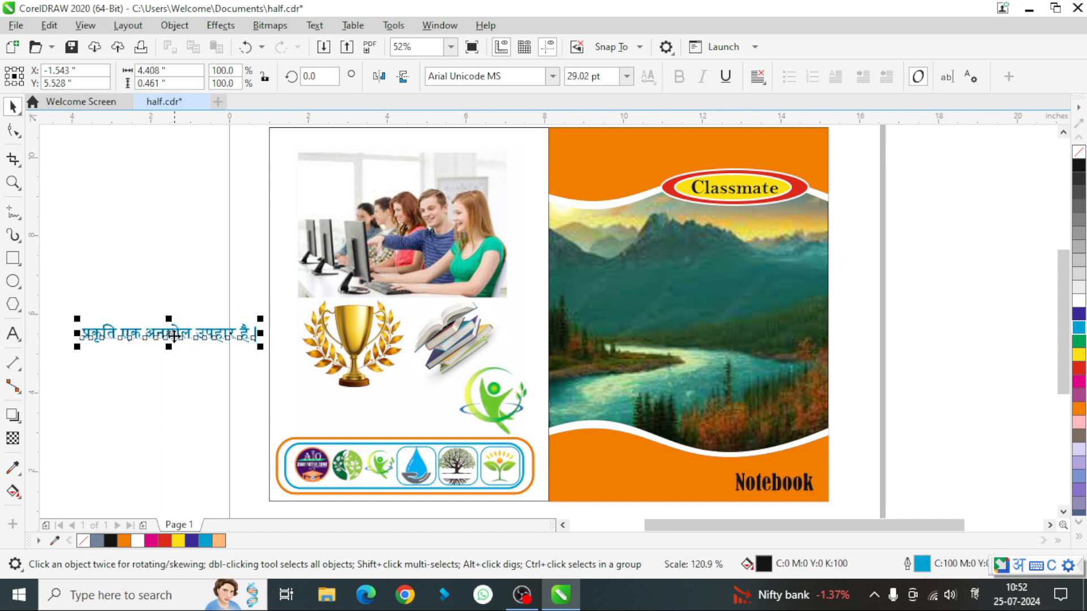
drag(173, 336, 374, 423)
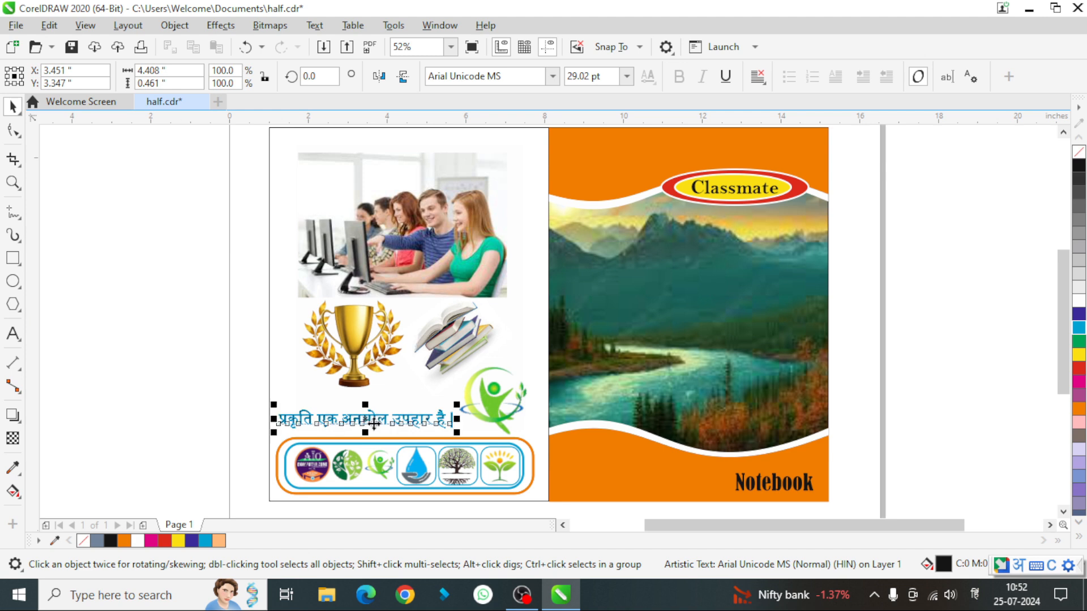
click(952, 306)
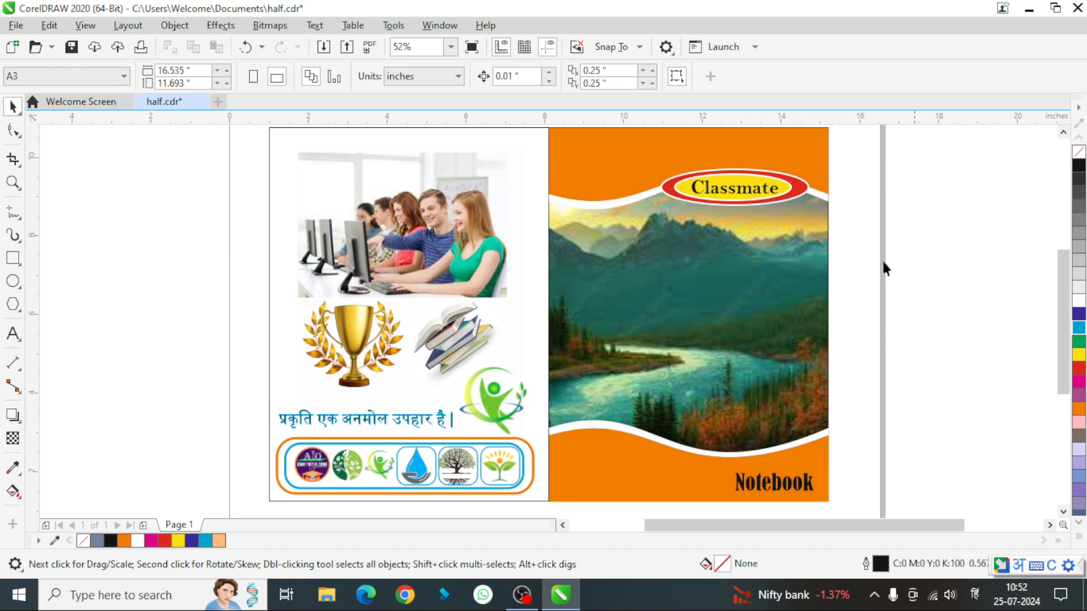
Step: Fill the back panel's rectangle with light orange, C0 M37 Y58 K0
click(529, 141)
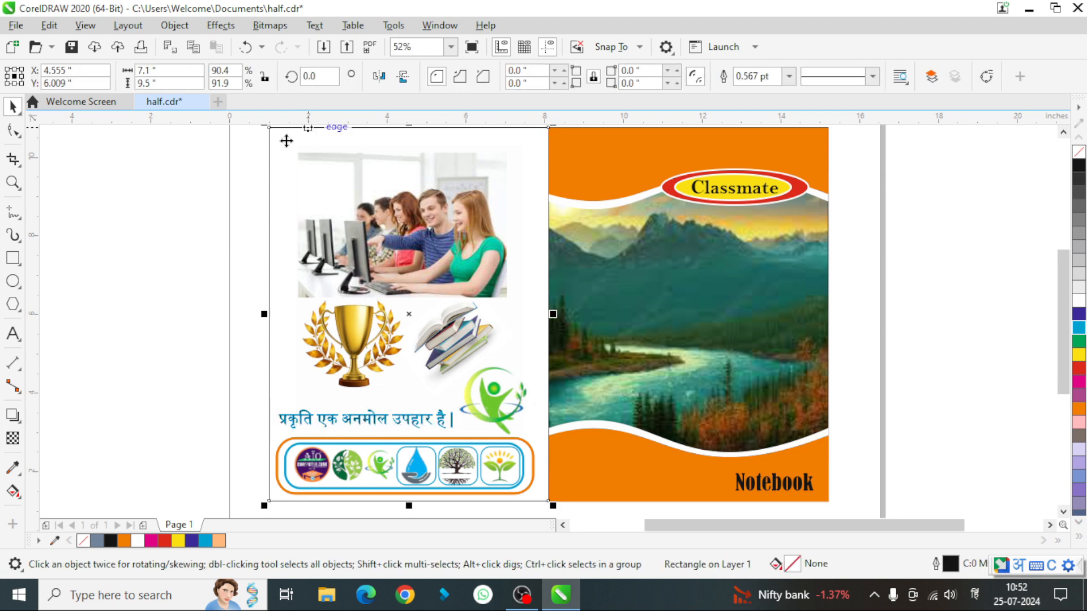
click(1080, 411)
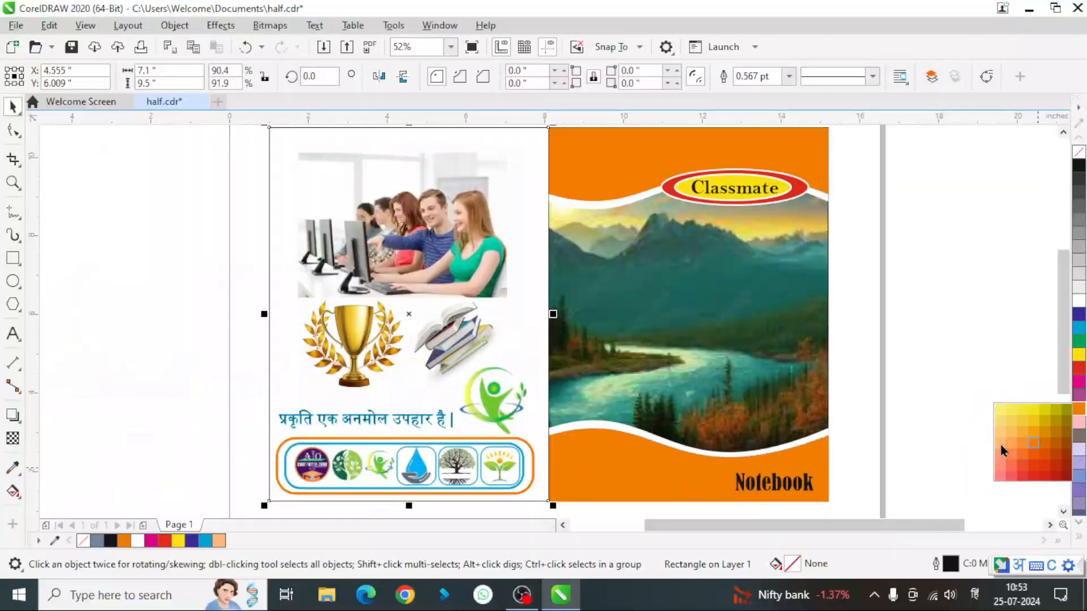
click(946, 431)
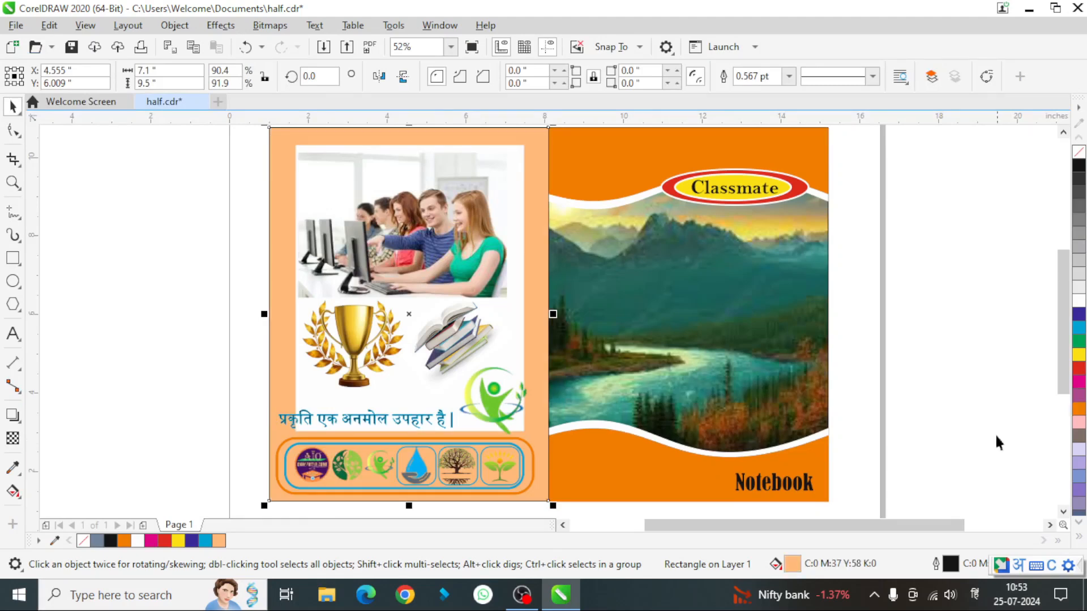
click(997, 276)
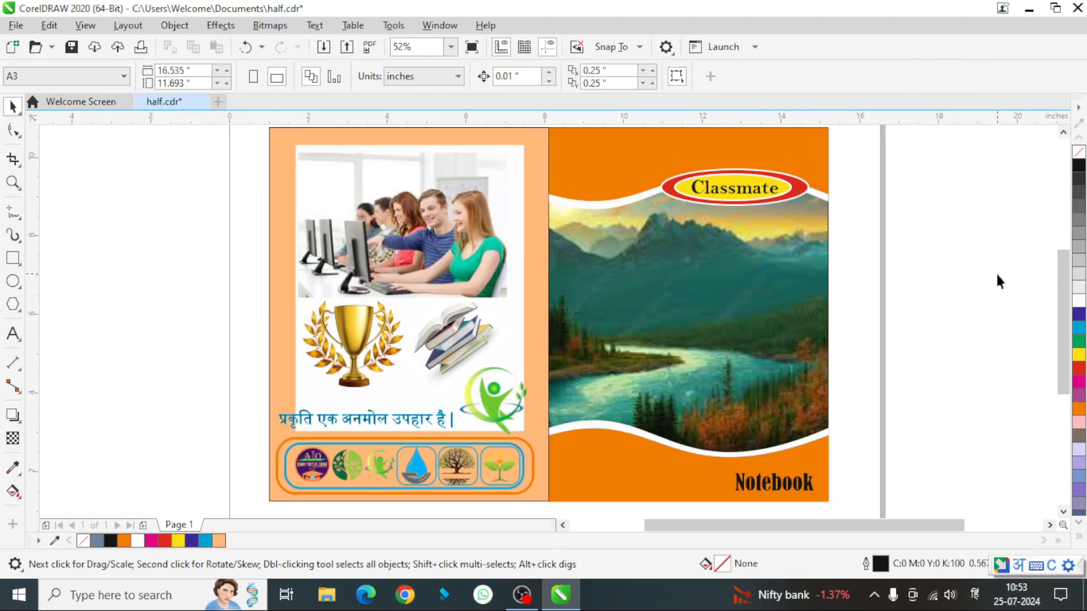
Step: Shift the Hindi text slightly right towards the green figure logo, and shrink that logo slightly
click(355, 420)
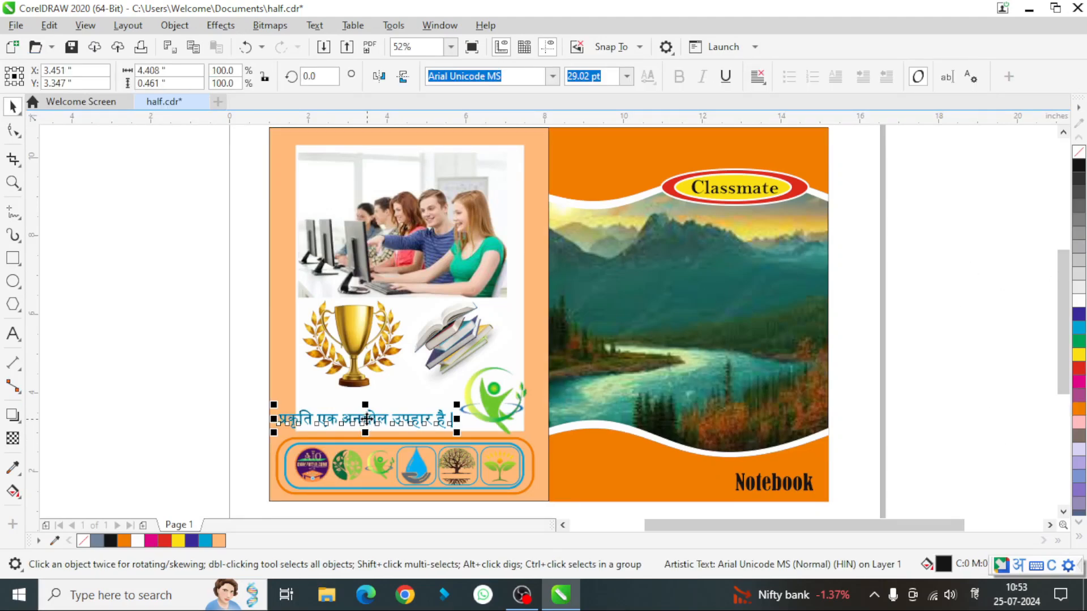
mouse_move(367, 420)
mouse_down()
mouse_move(390, 423)
mouse_move(380, 422)
mouse_up()
click(499, 389)
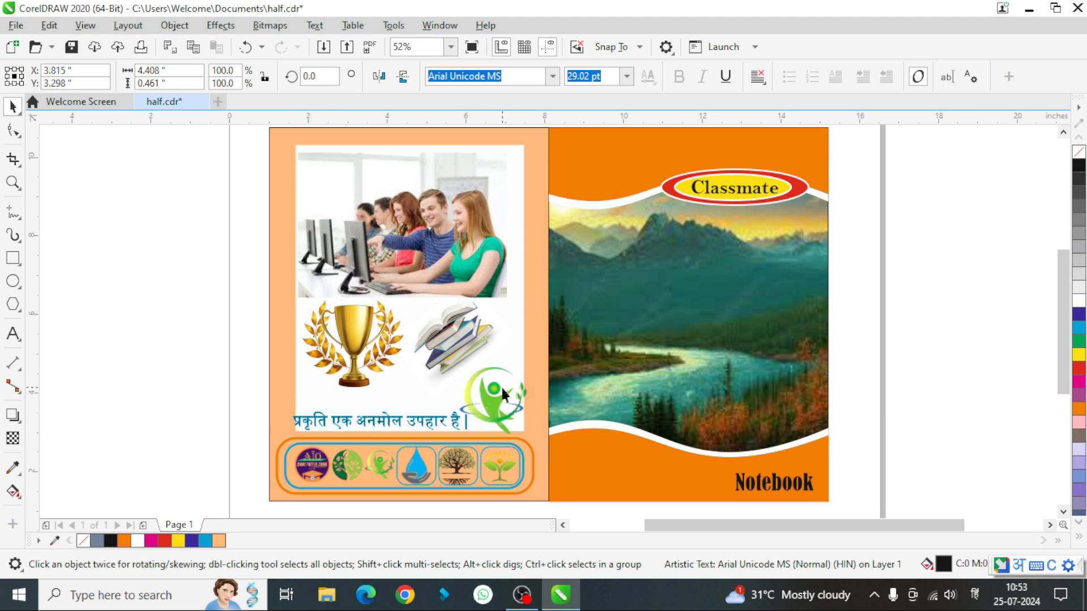
drag(536, 356, 500, 395)
click(409, 434)
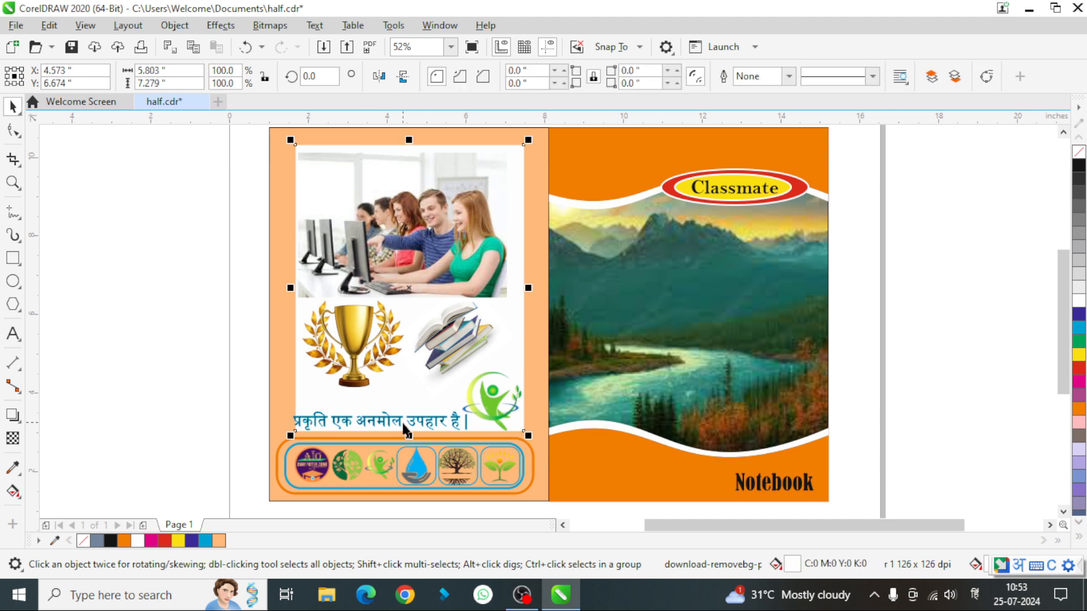
Step: Nudge the Hindi text about 0.12 in to the right so it starts inside the white area
click(338, 424)
key(Right)
key(Right)
key(Right)
key(Right)
key(Right)
key(Right)
key(Right)
key(Right)
key(Right)
key(Right)
key(Right)
key(Right)
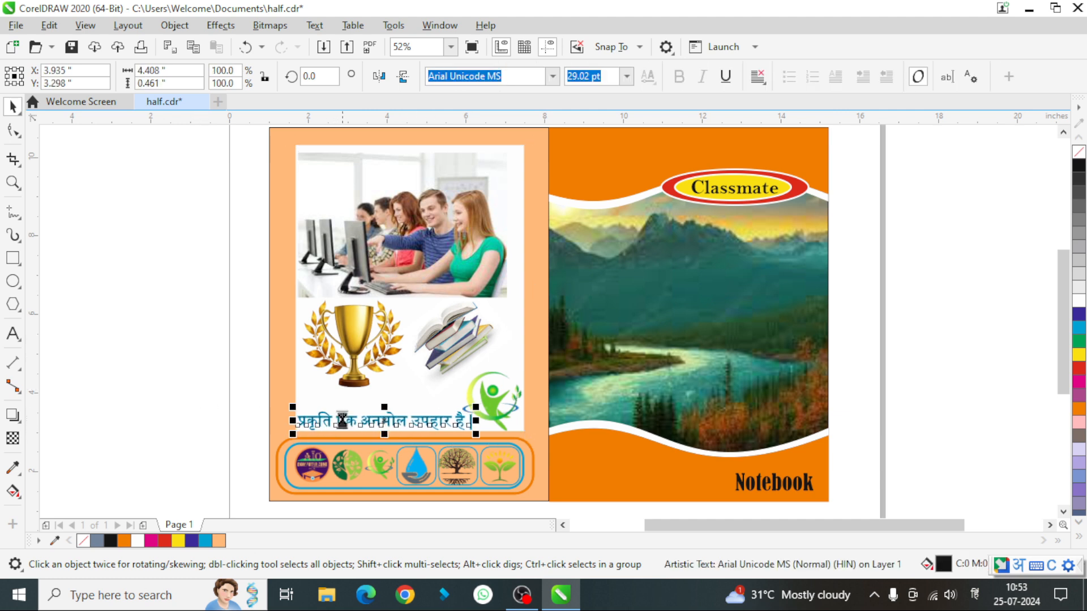
click(155, 299)
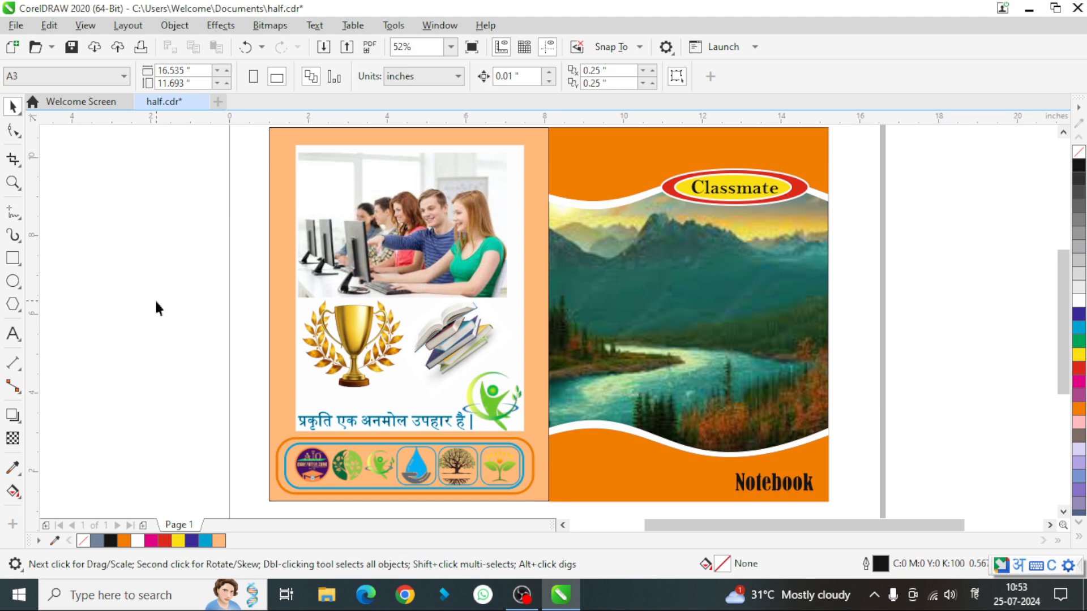
Step: Move the trophy slightly down and left, between the students' photo and the Hindi text
click(368, 317)
drag(367, 318, 365, 325)
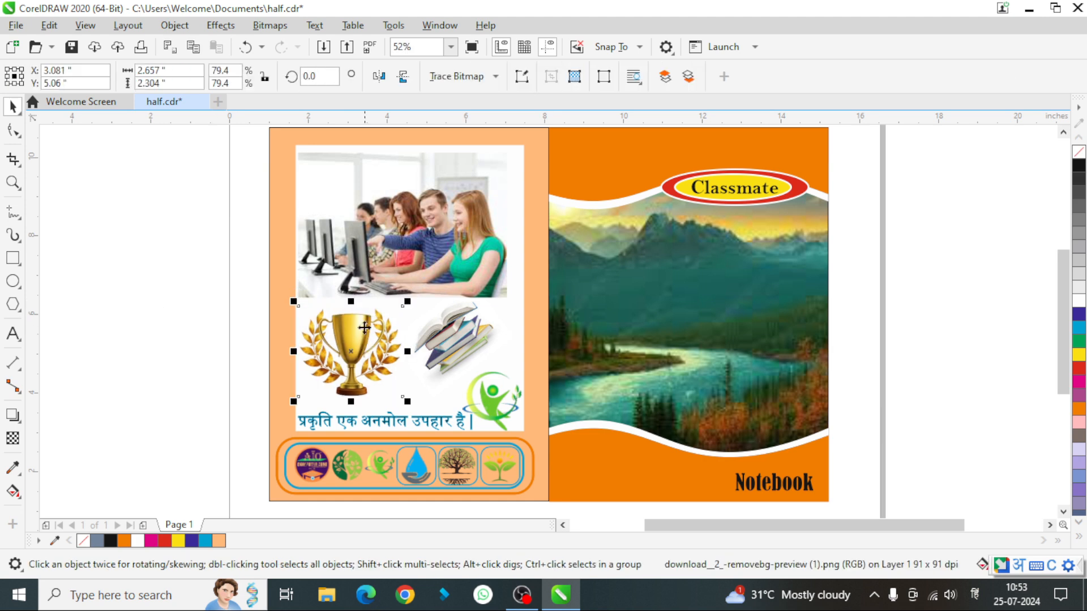
click(175, 308)
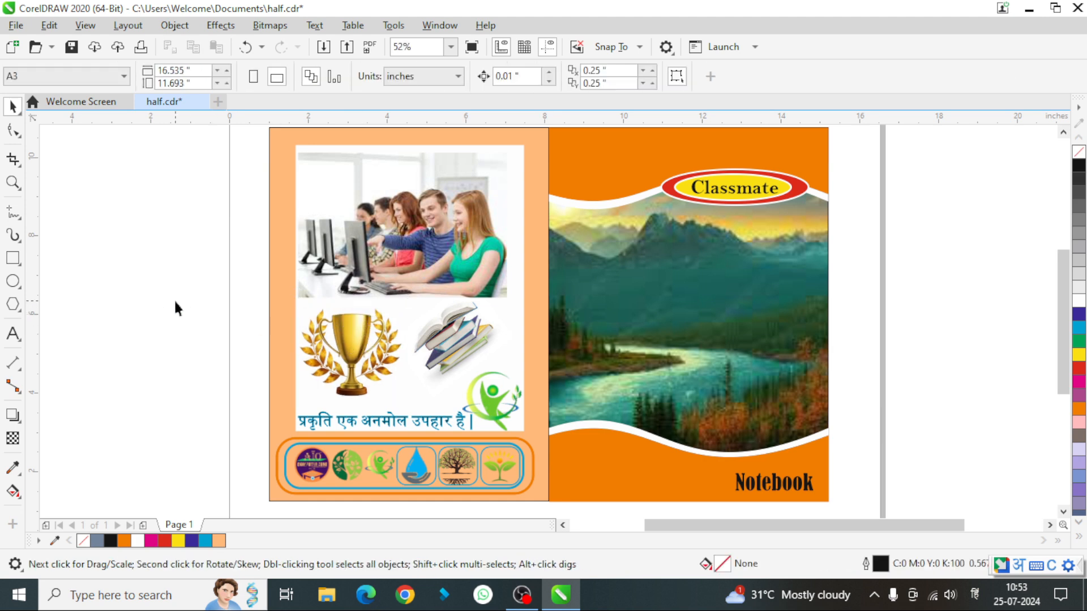